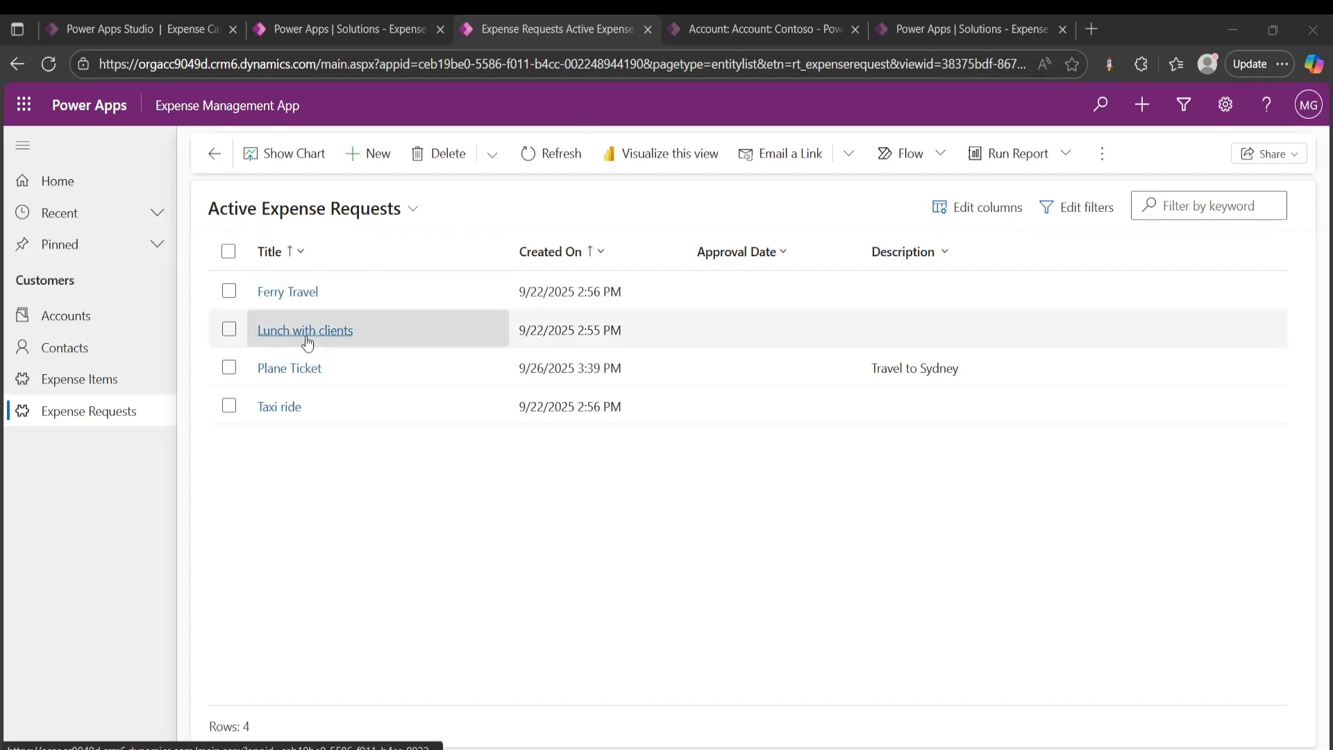
Open the Ferry Travel expense request and display it in the Employee Form
click(282, 294)
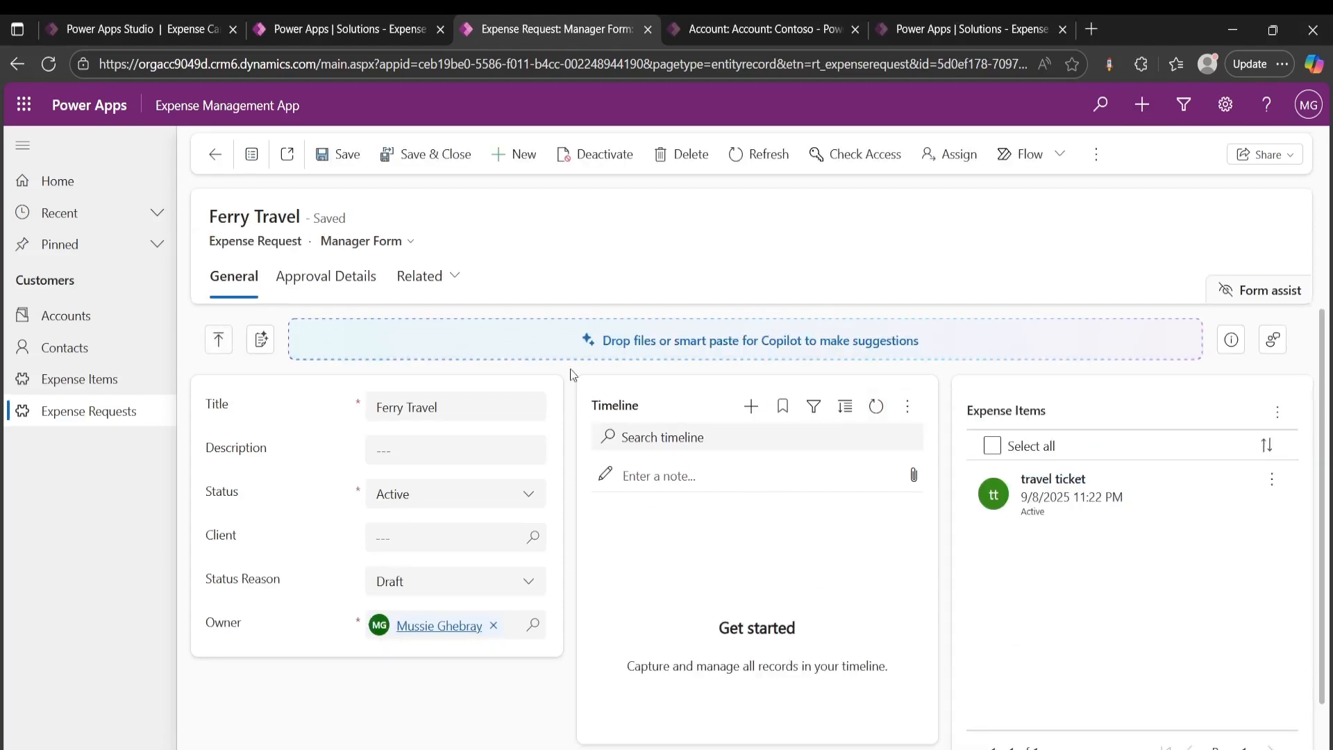
click(393, 249)
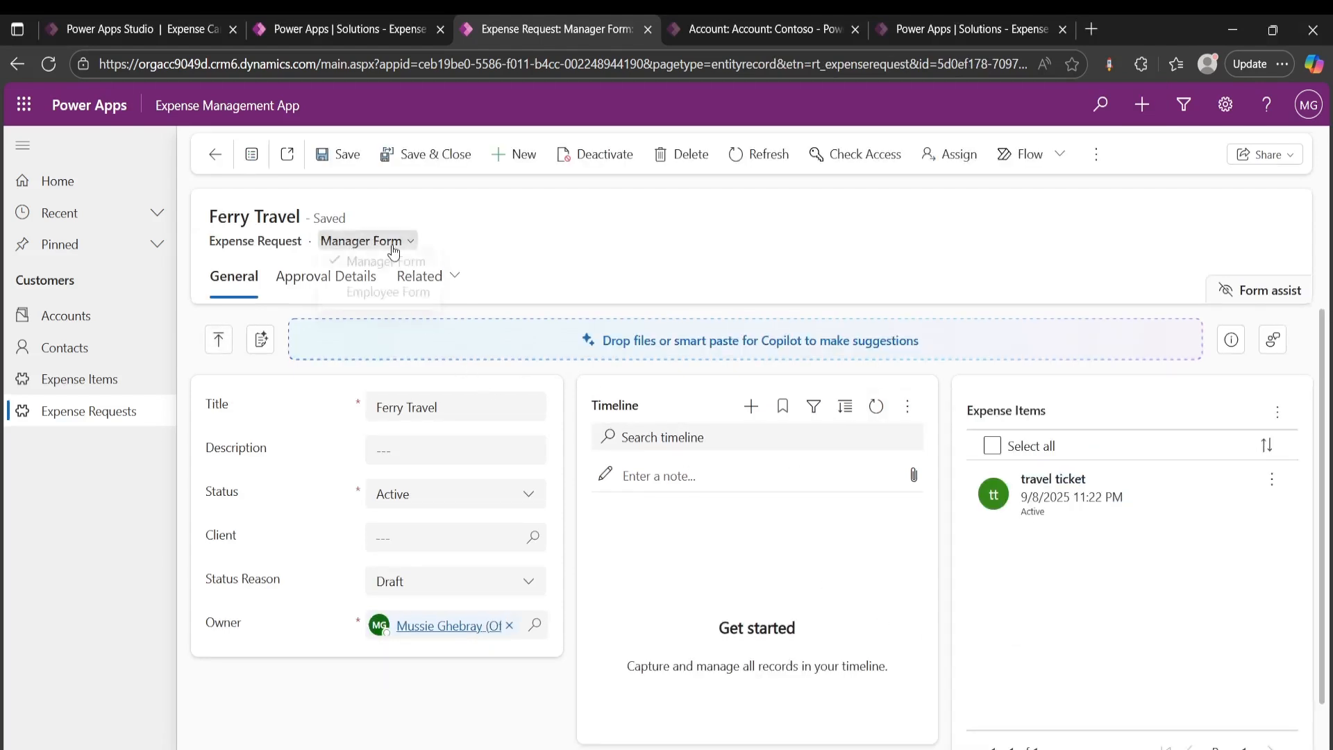
click(389, 302)
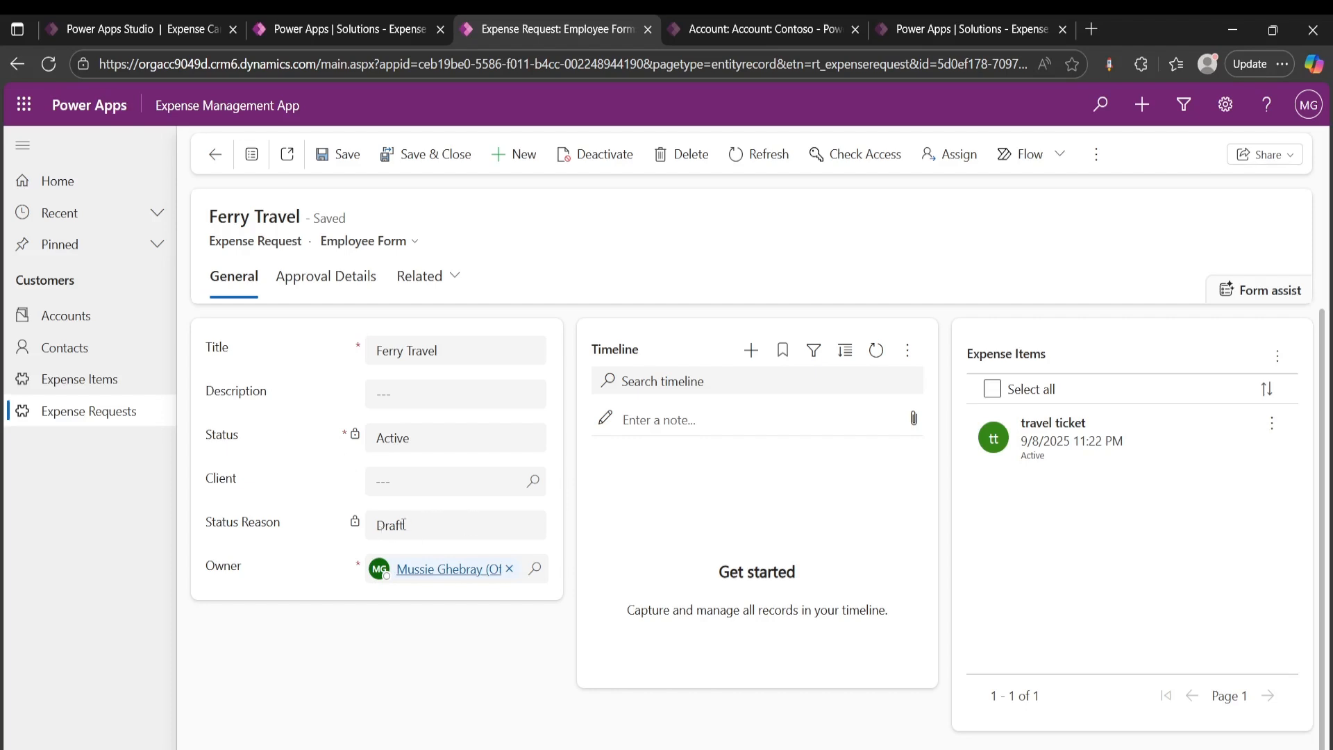
Switch the Ferry Travel record back to the Manager Form and set its Status Reason to Approved
click(369, 241)
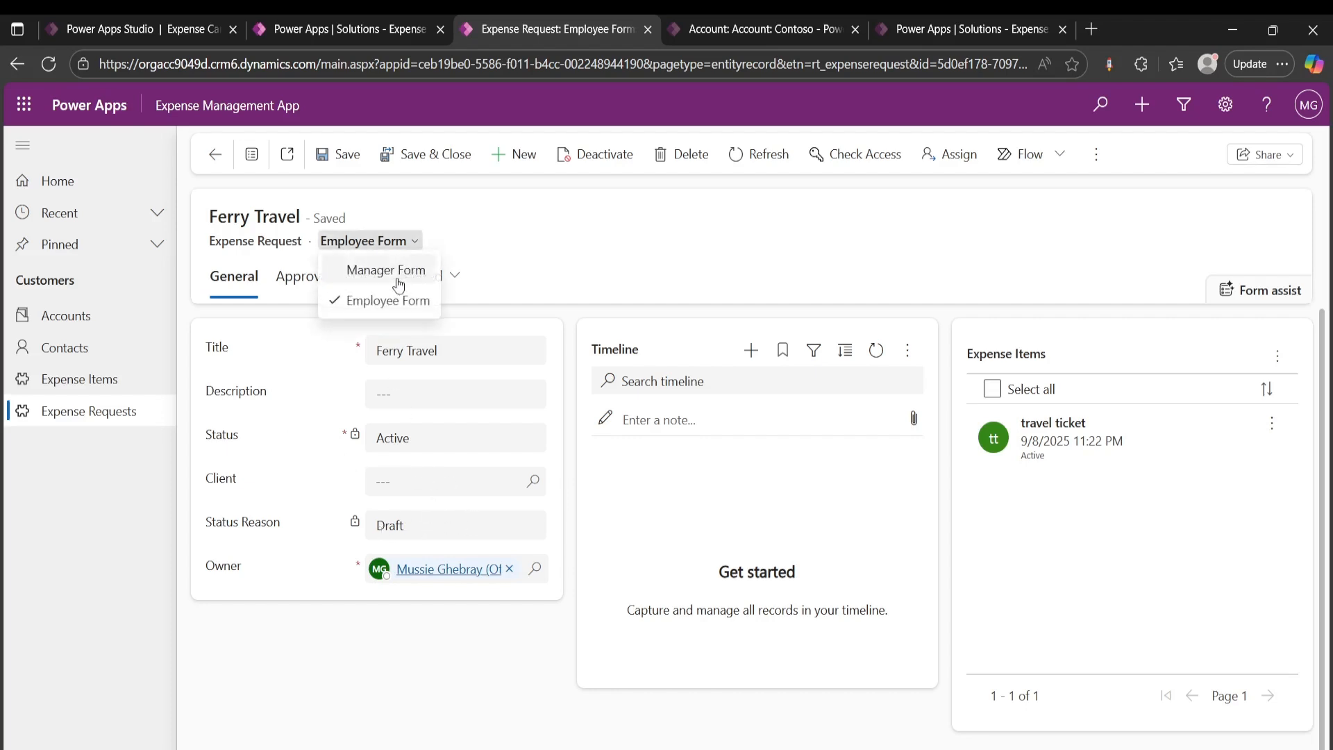
click(385, 268)
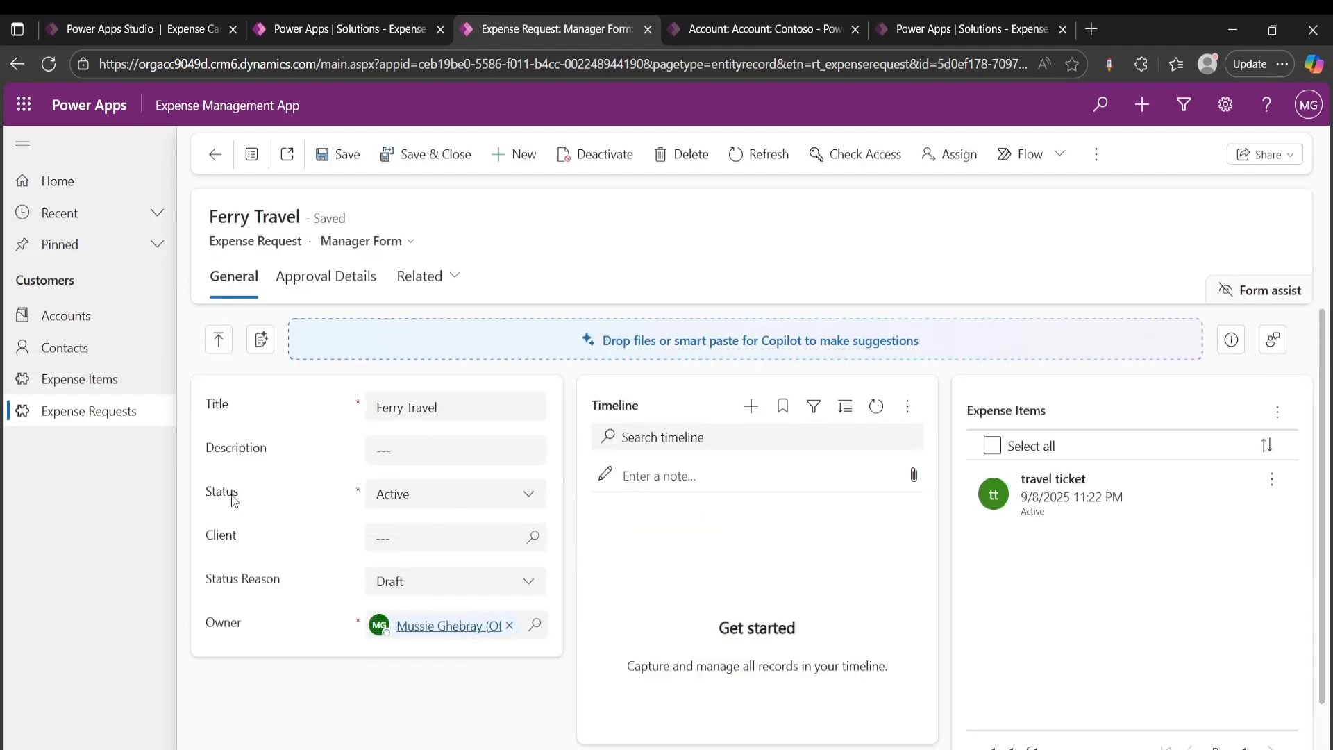
click(419, 585)
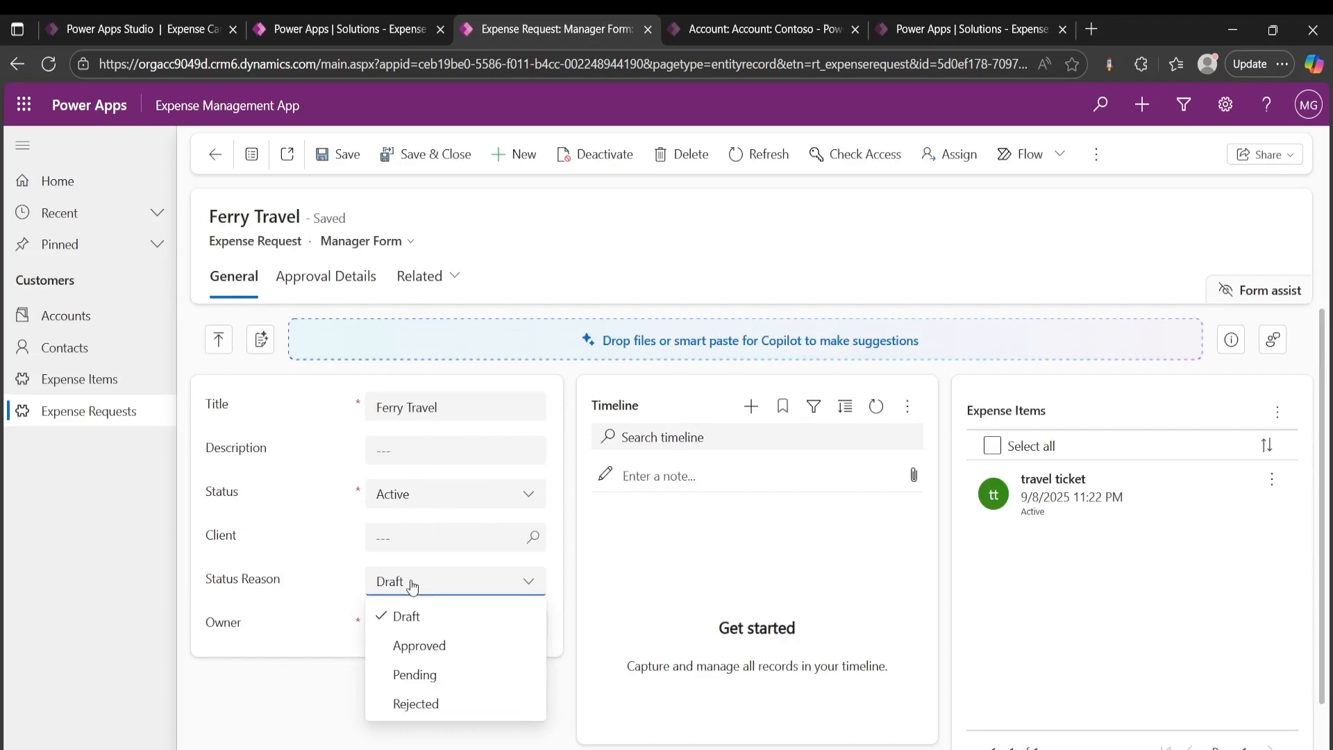
click(410, 658)
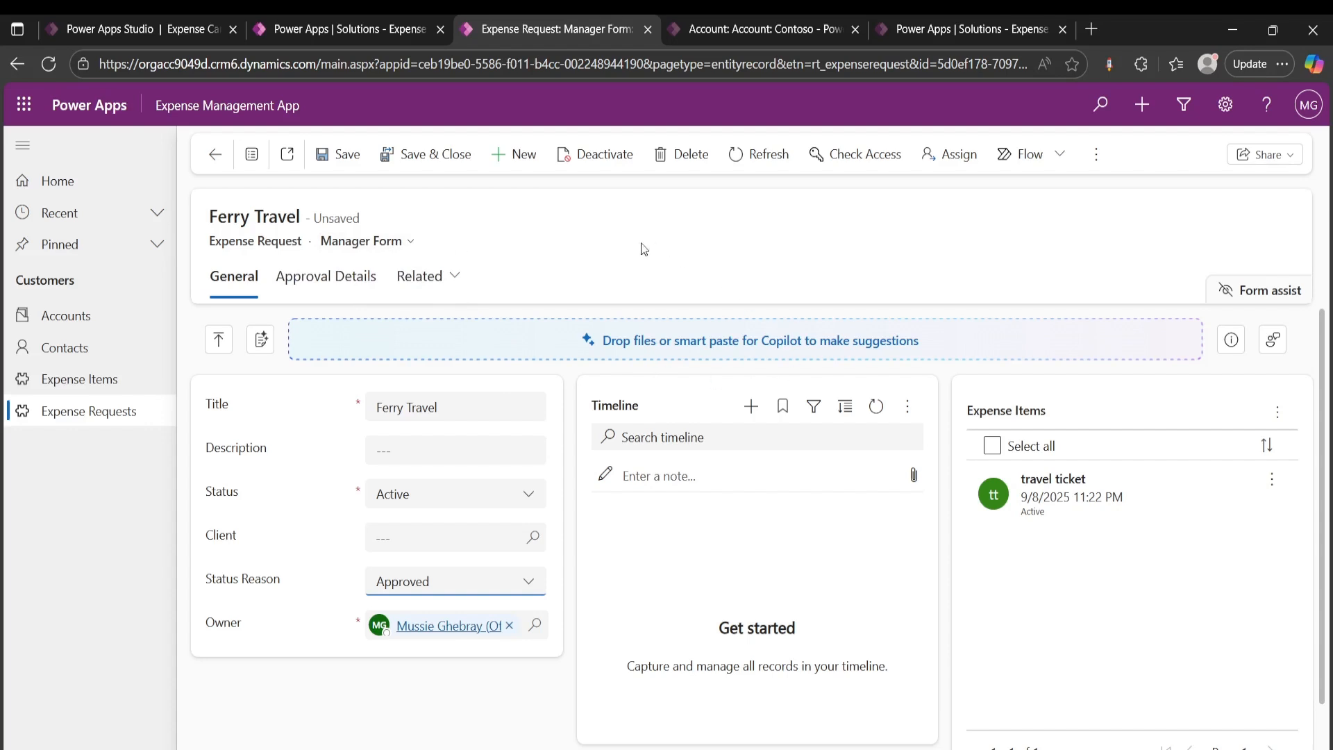
Go to the Expense management solution and open the forms list of the Expense Request table
click(339, 33)
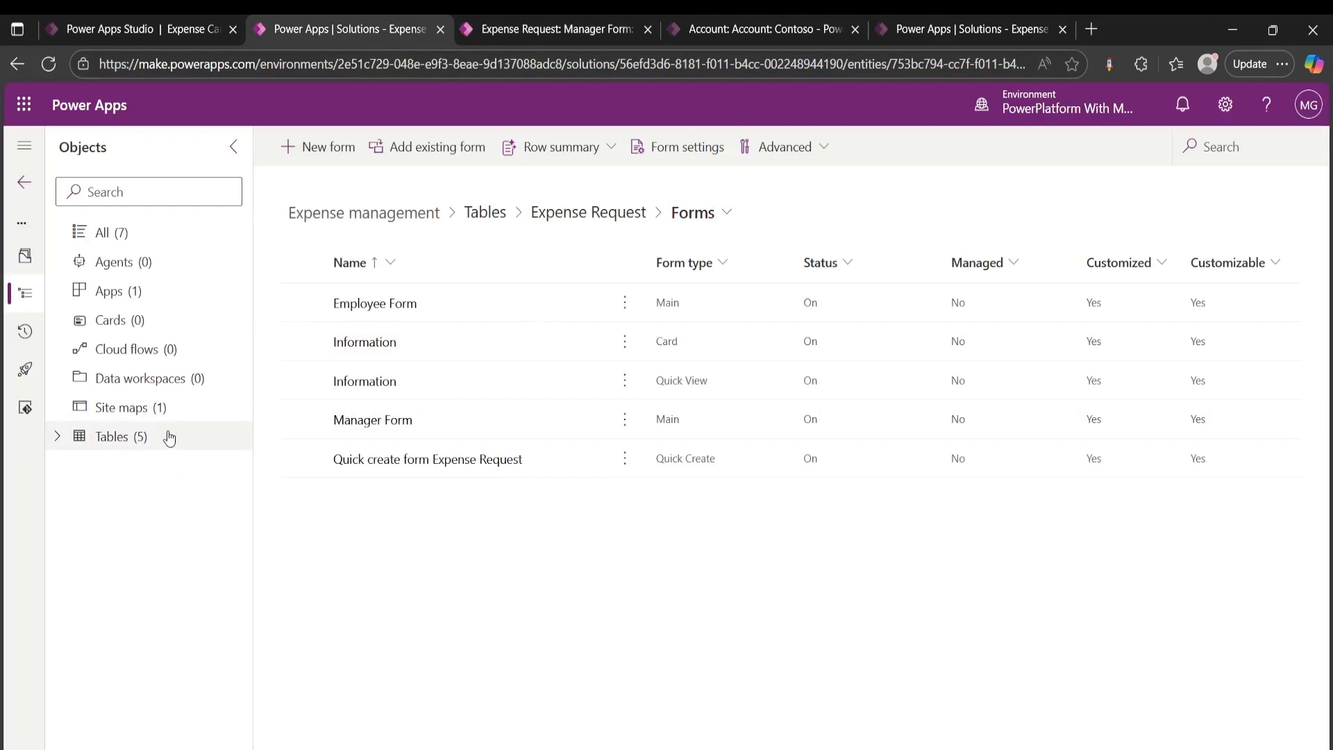
click(122, 436)
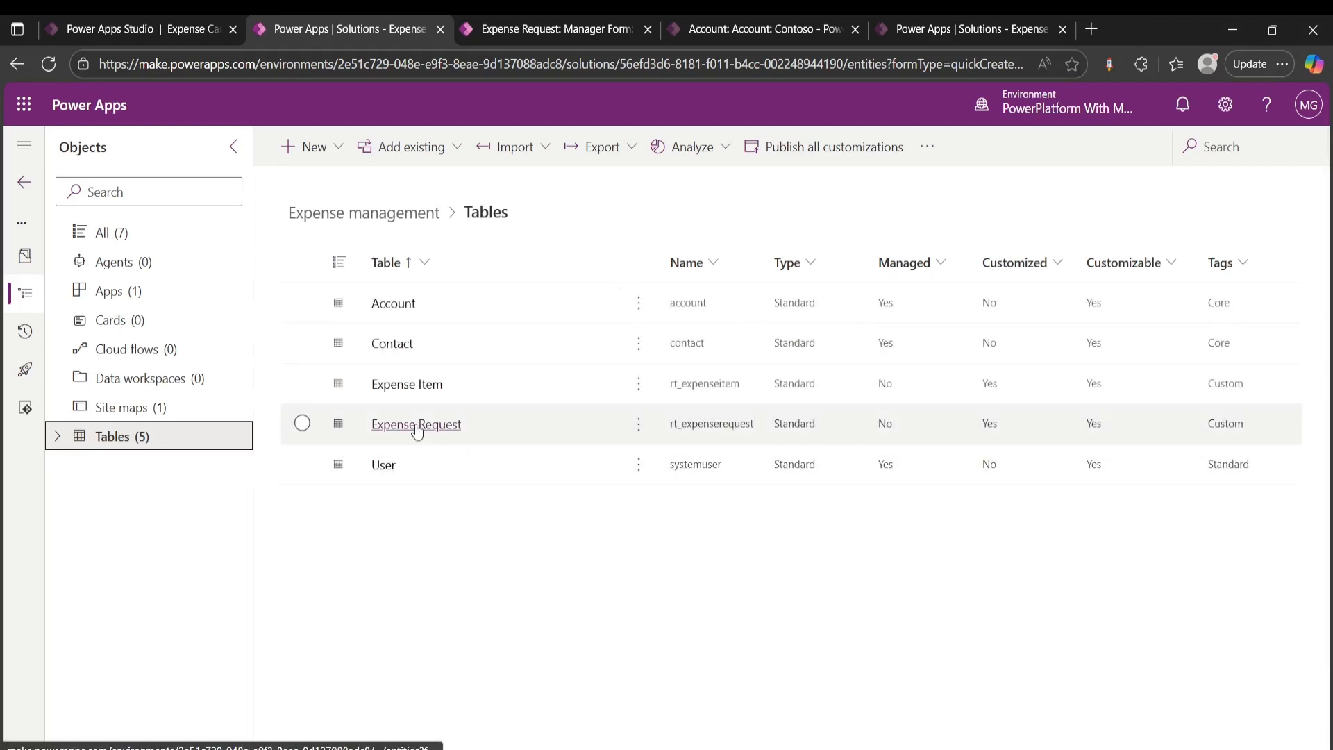
click(417, 425)
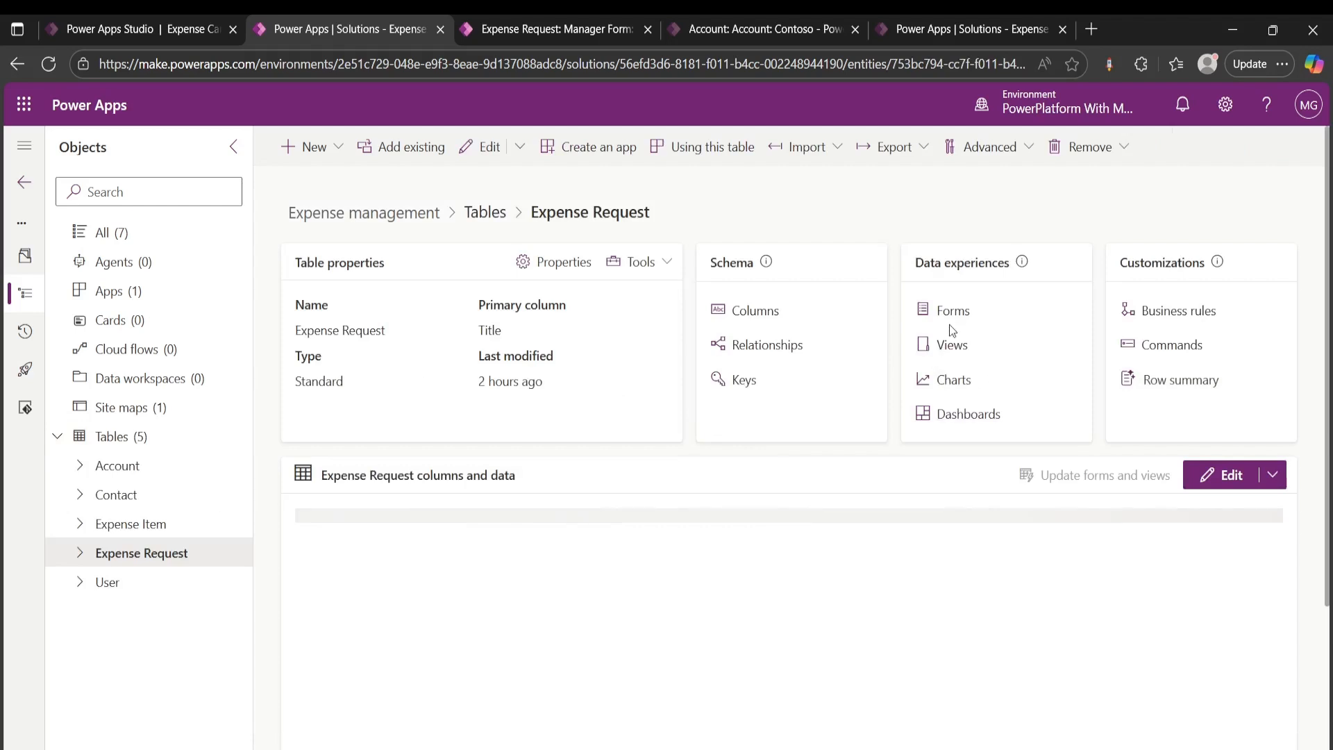
click(954, 314)
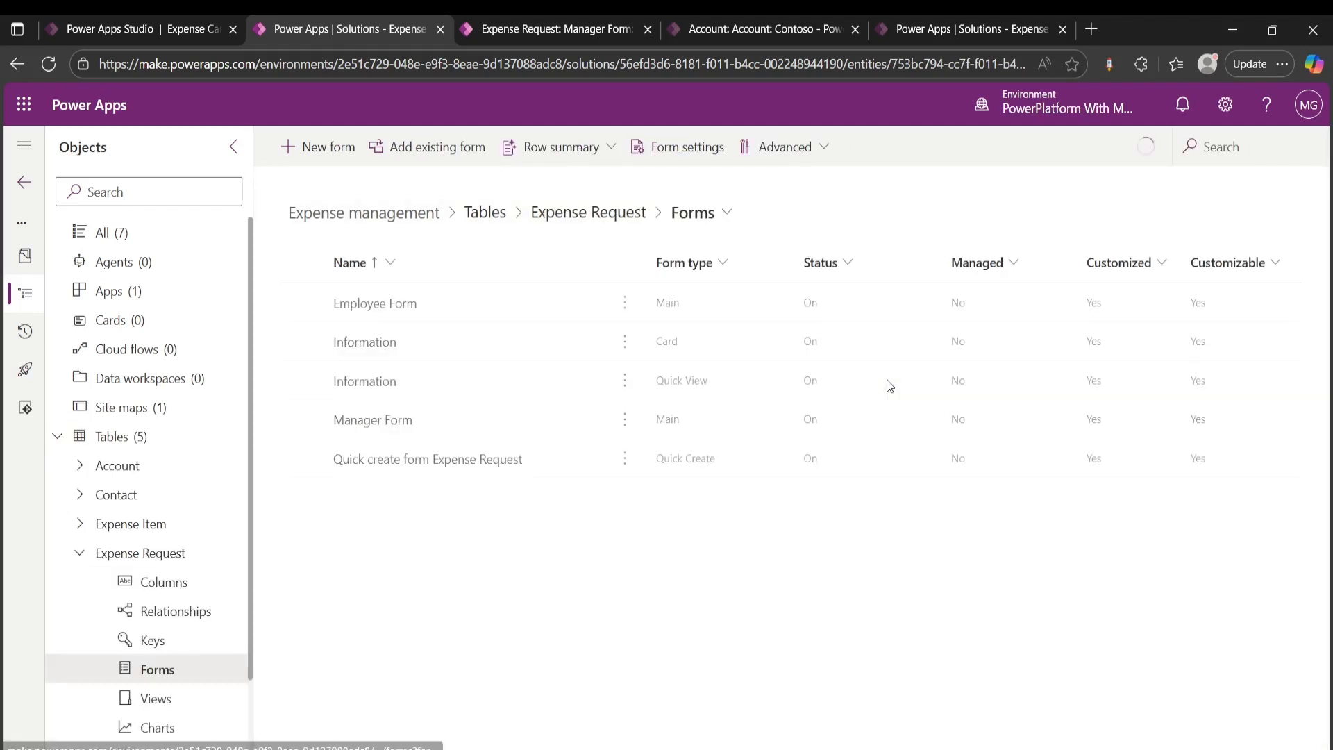
click(313, 149)
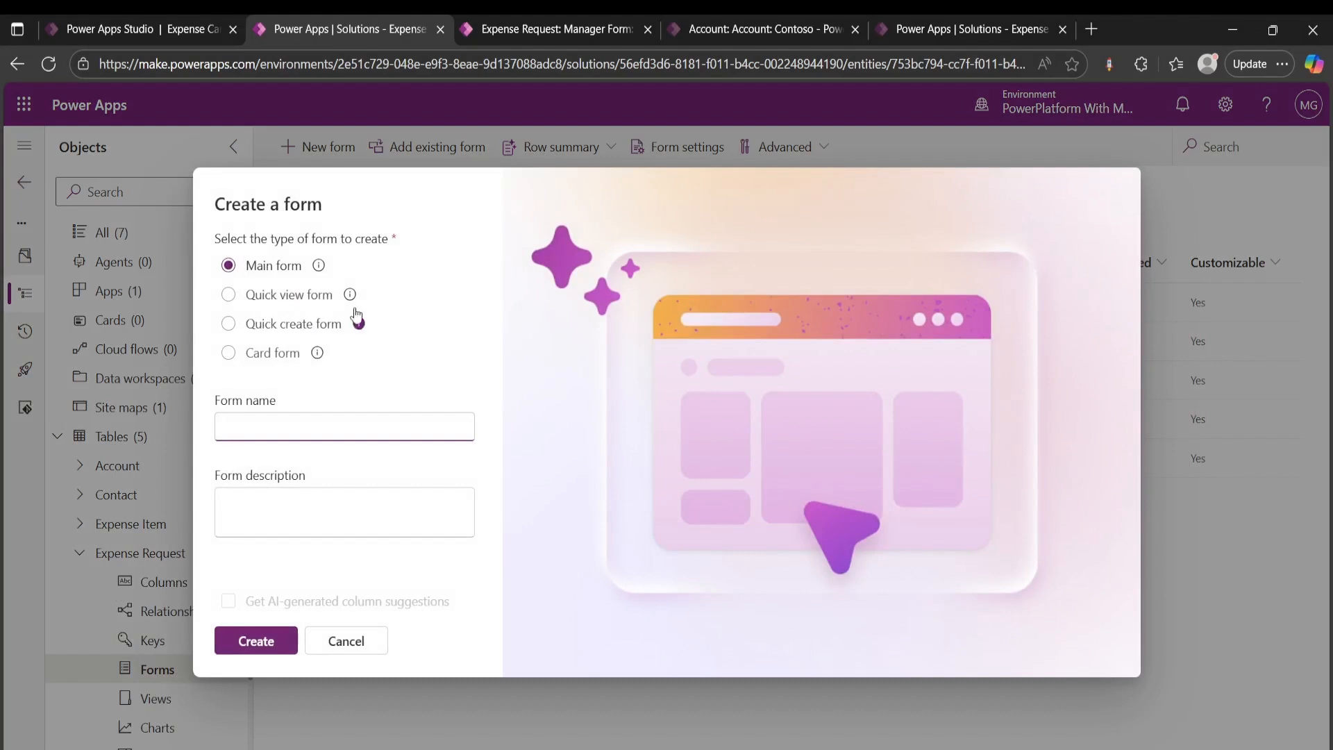
click(230, 326)
click(268, 421)
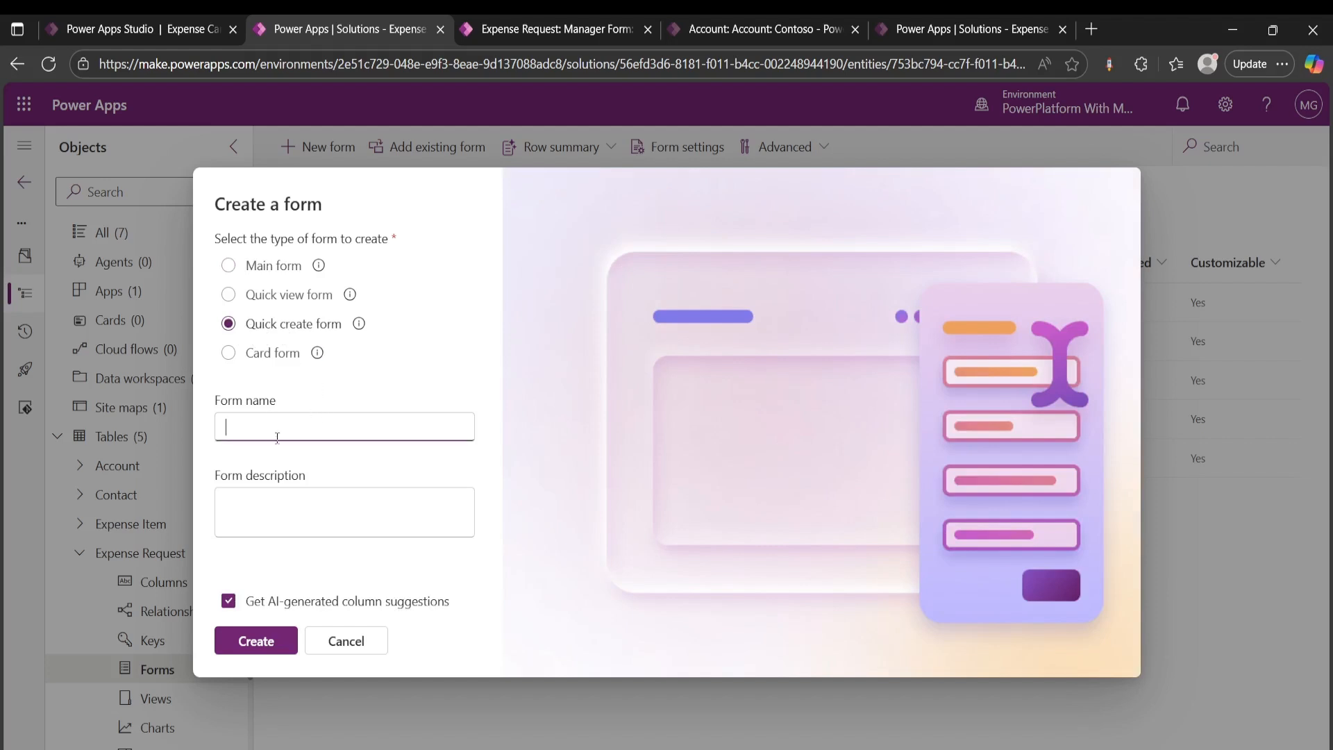
click(351, 640)
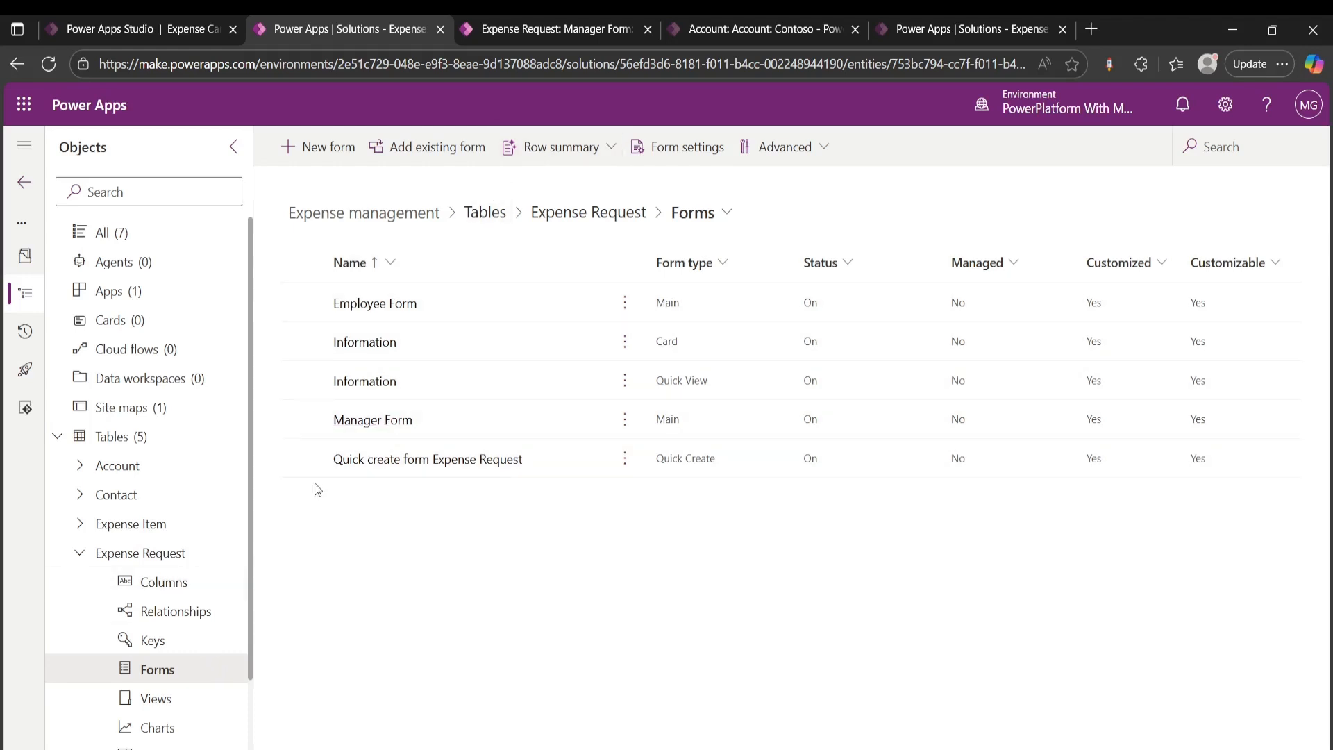
Examine the Expense Request table's advanced properties, including the quick-create form option, and close them without saving
click(111, 436)
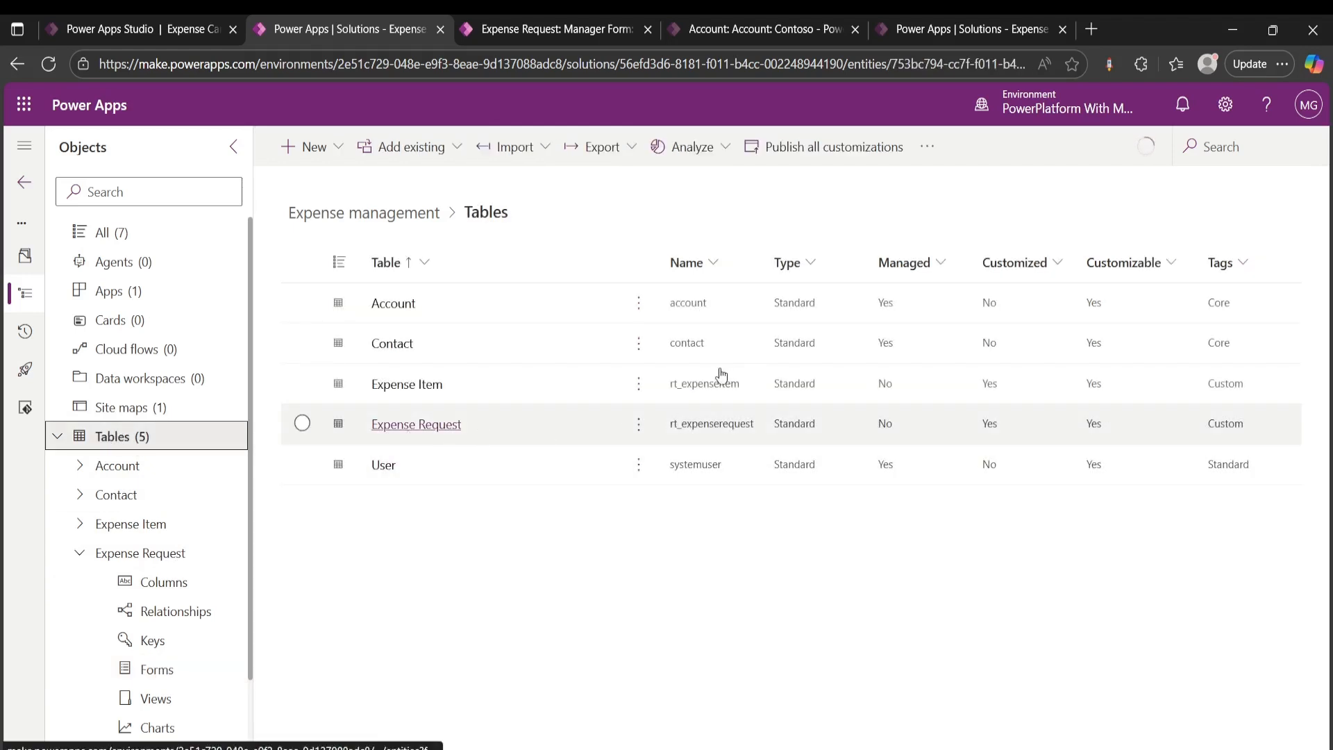
click(518, 425)
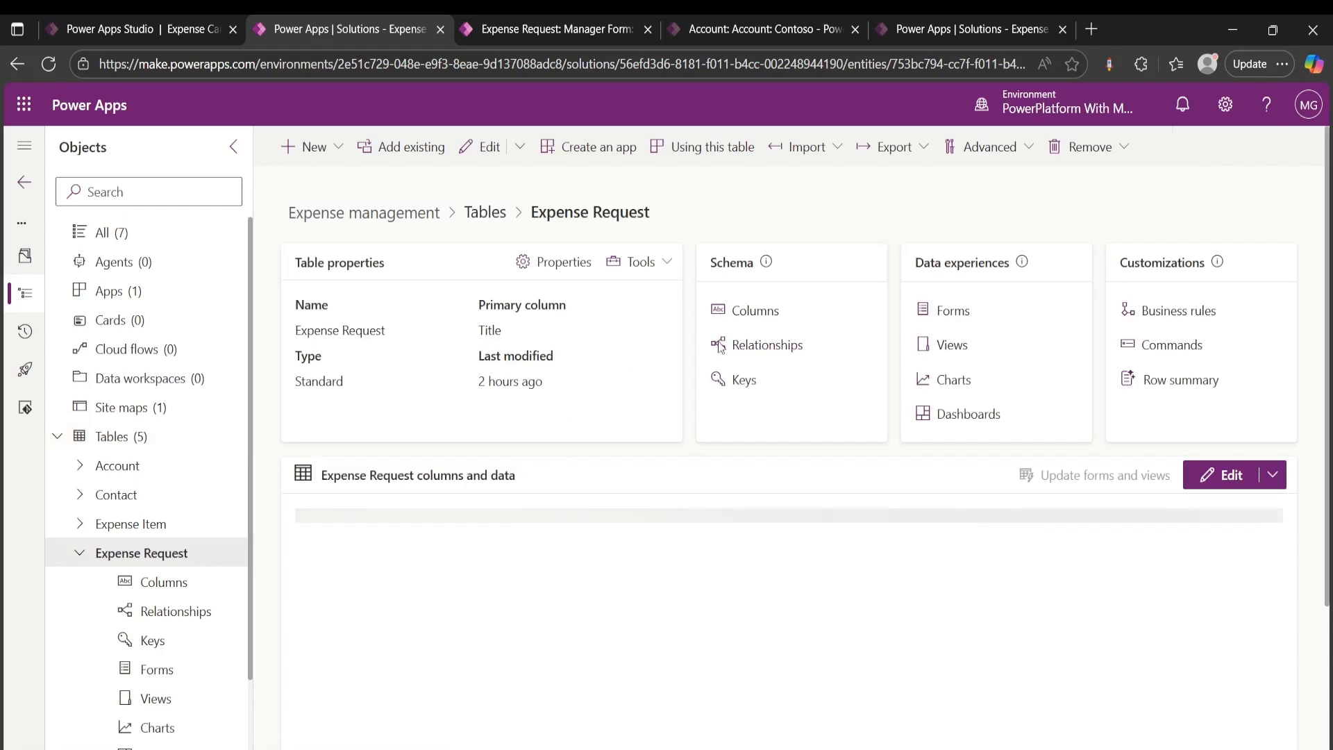
click(559, 264)
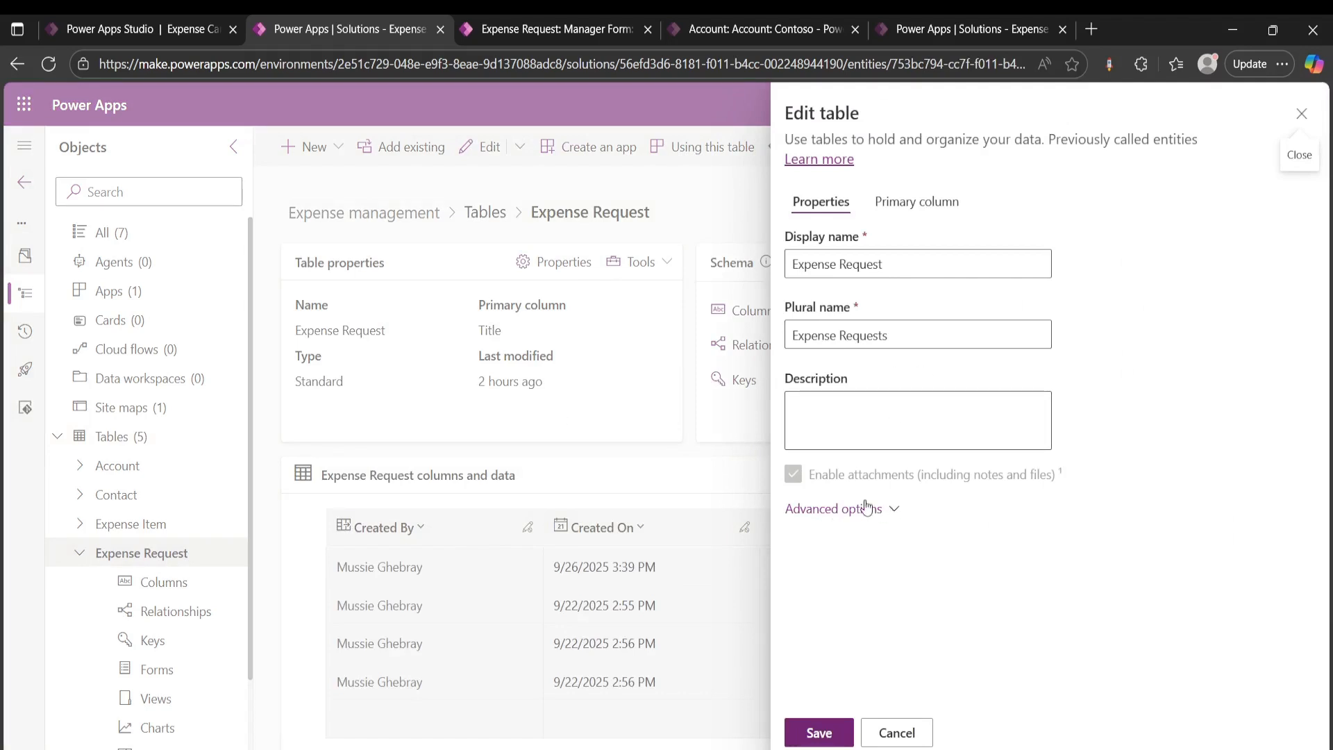
click(862, 508)
scroll(957, 425, down, 10)
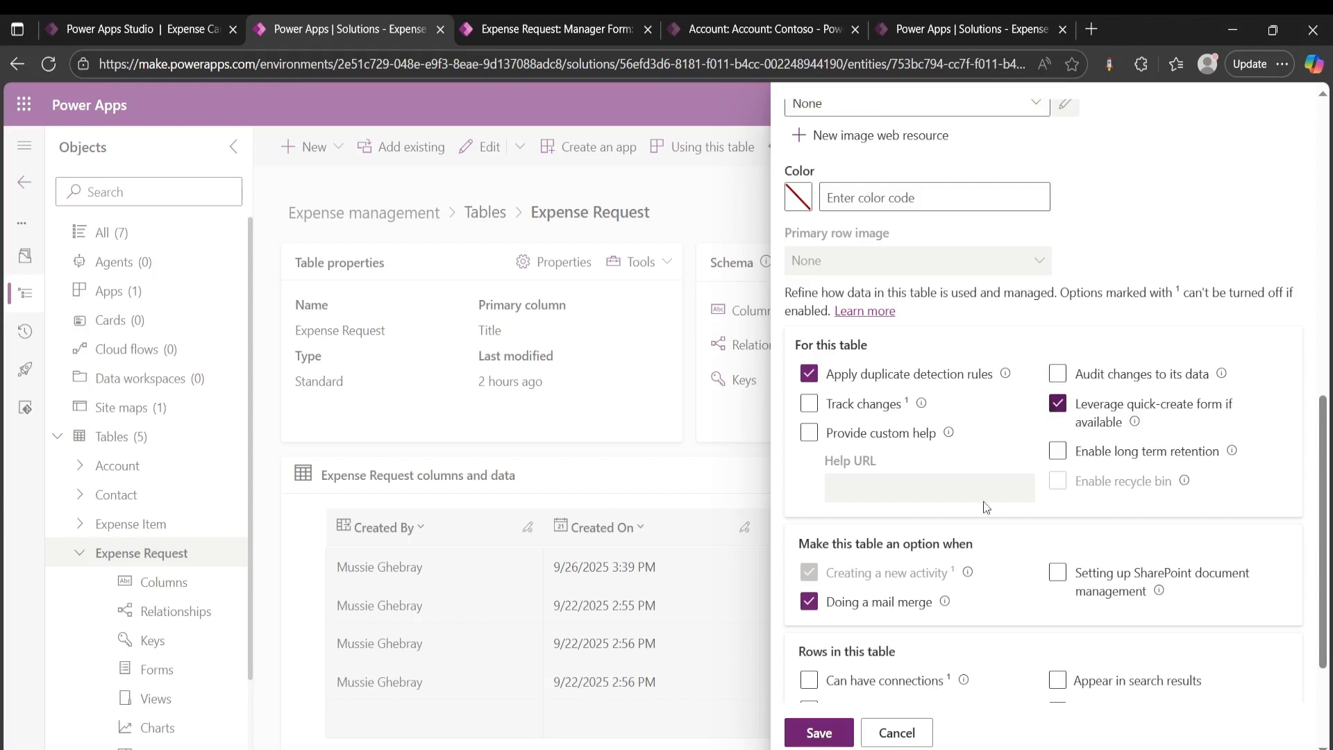
click(903, 732)
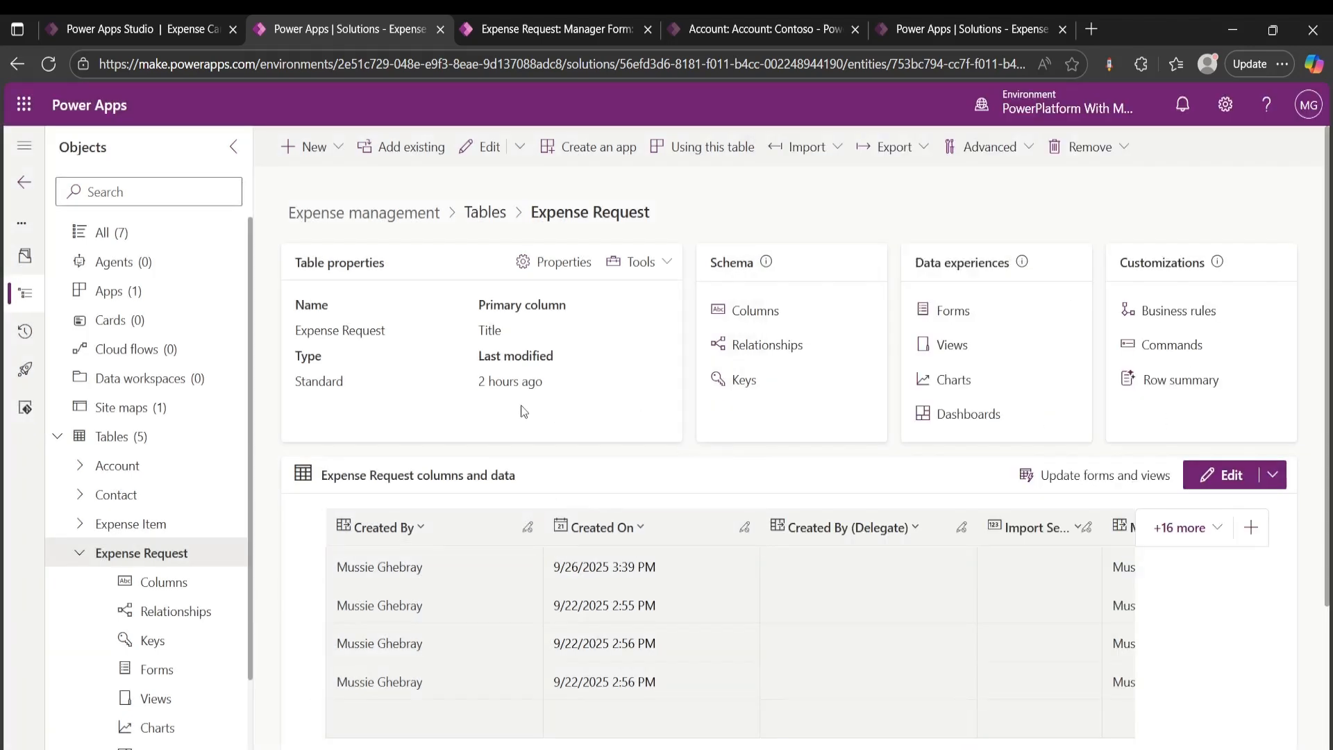
Open the Expense Request table's Employee Form in the form designer and select its Client field
click(947, 312)
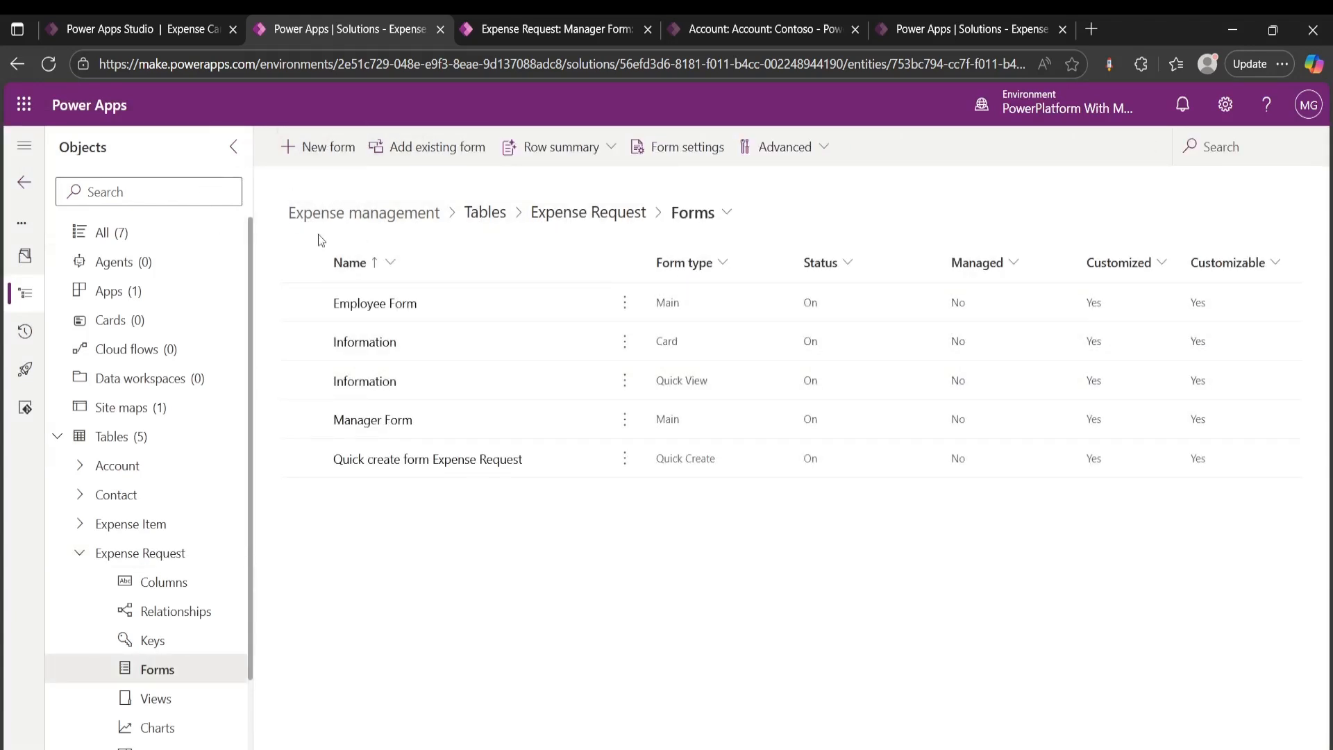
click(316, 148)
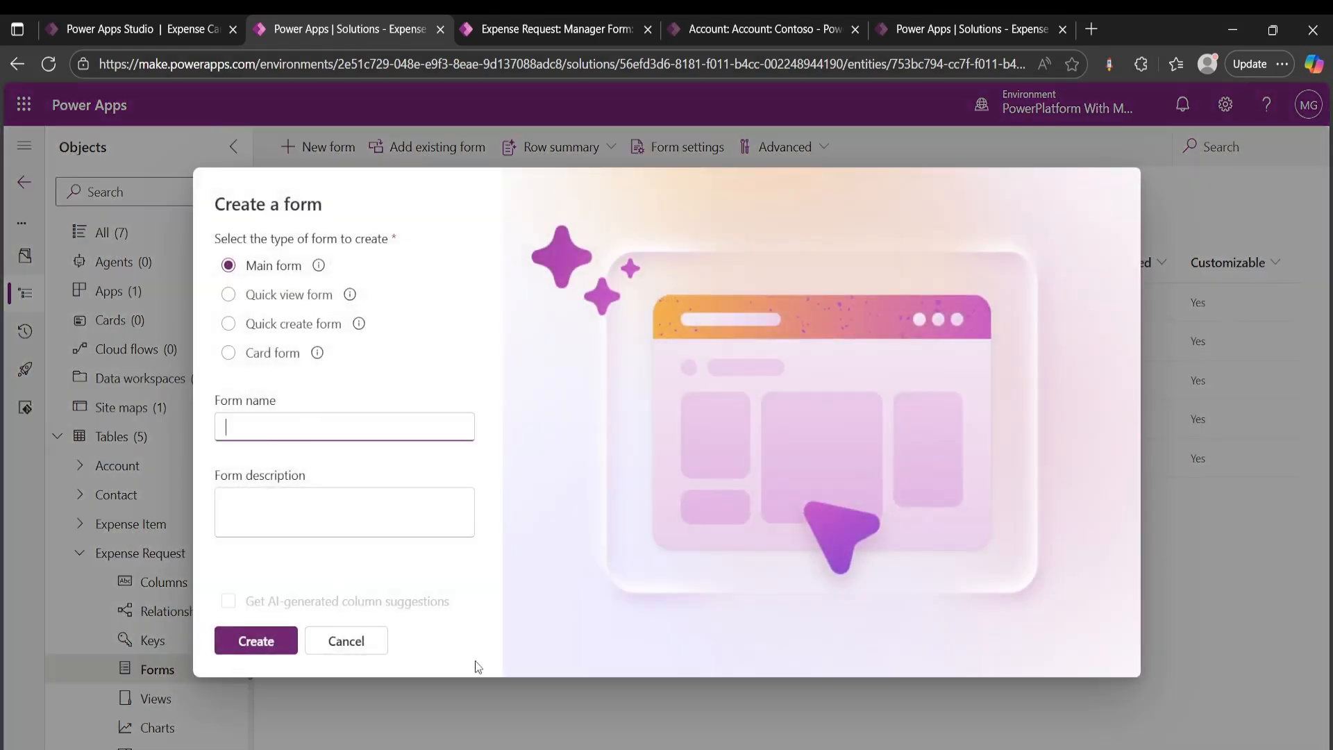
click(346, 642)
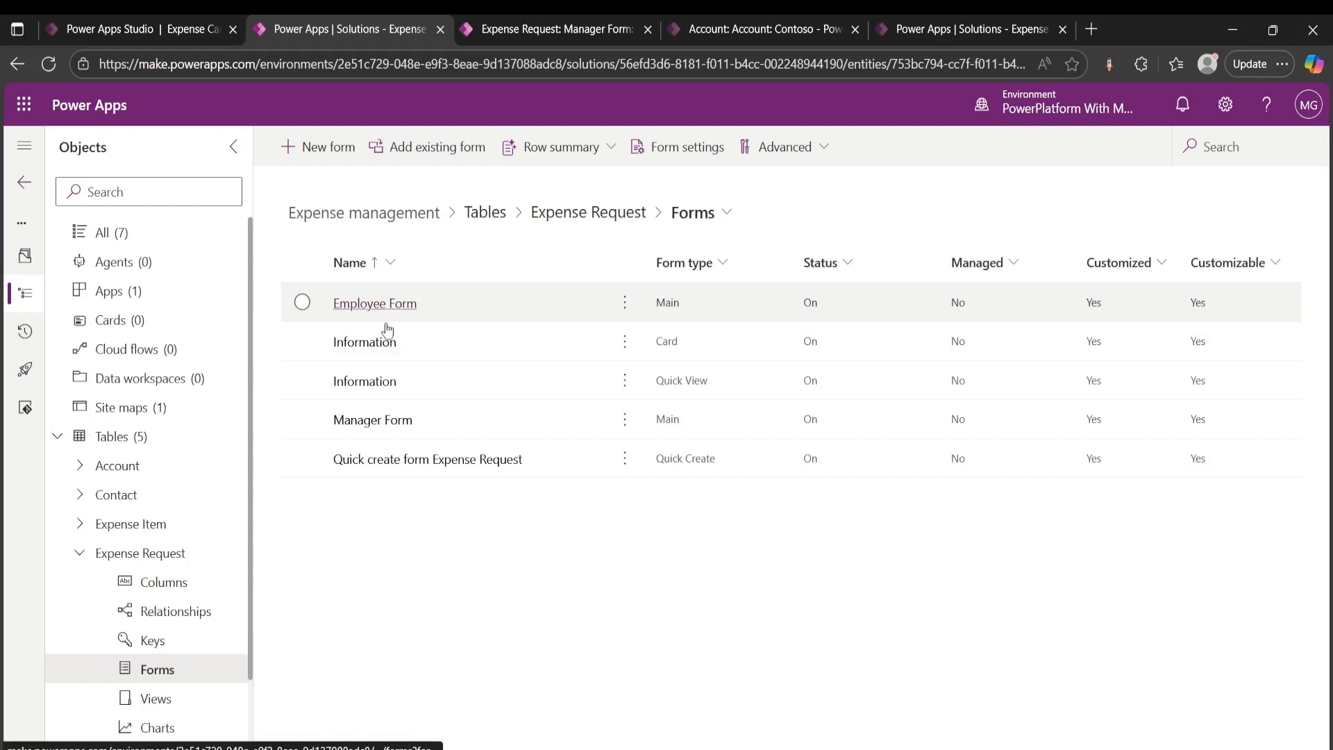
click(437, 310)
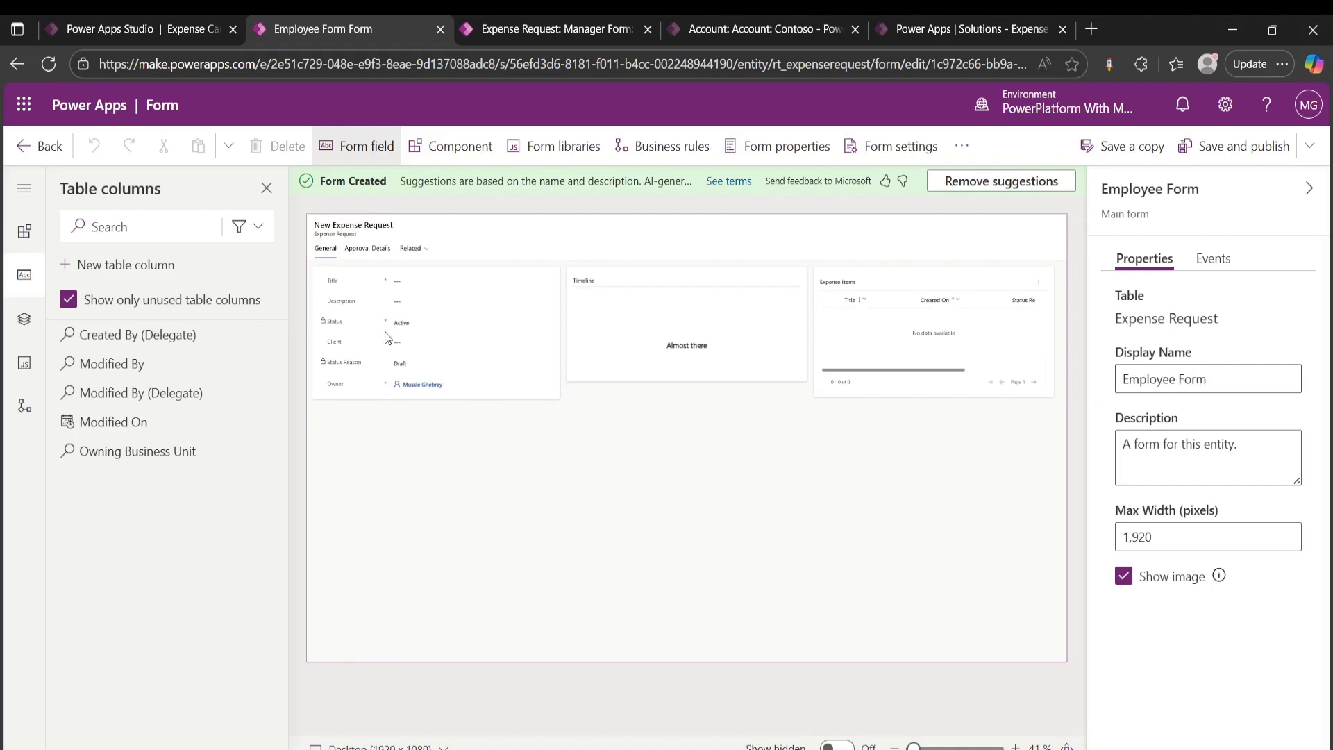
click(350, 351)
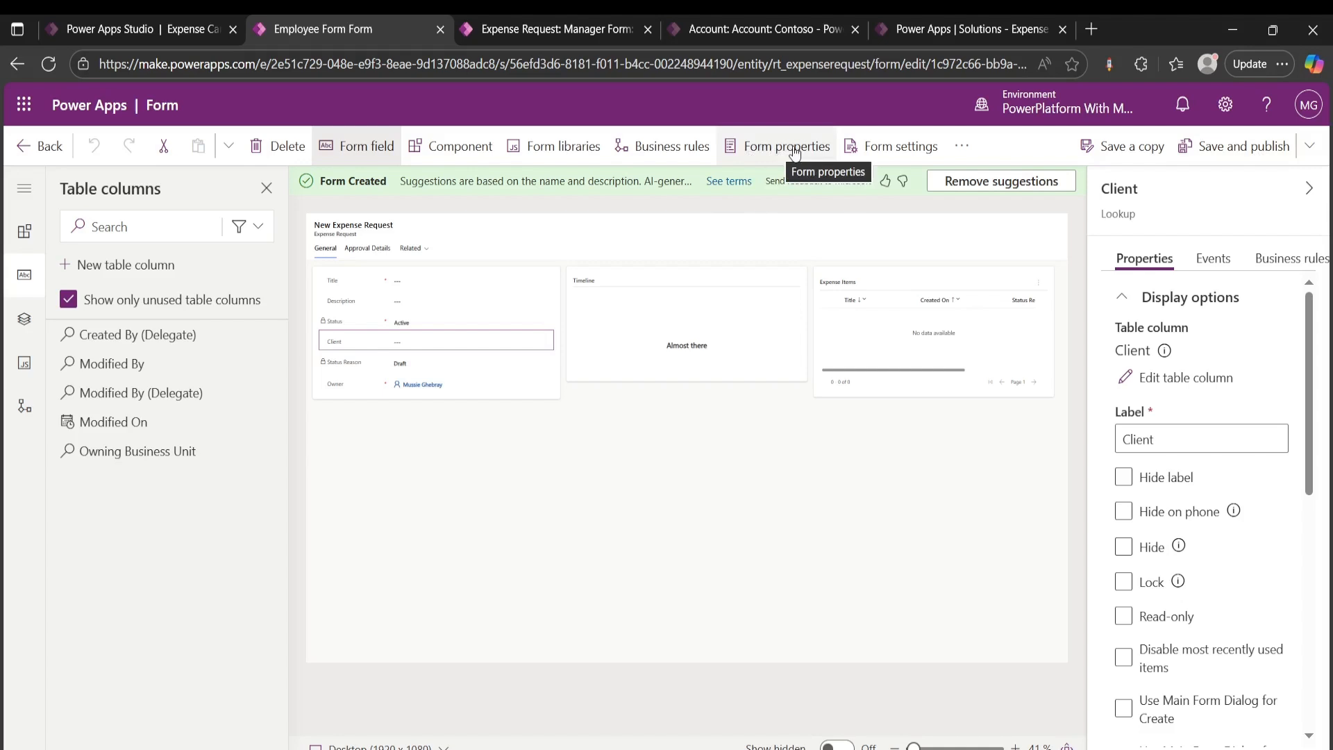
Examine the Employee Form's security role options and the main form order in the form settings, discarding any changes
click(887, 150)
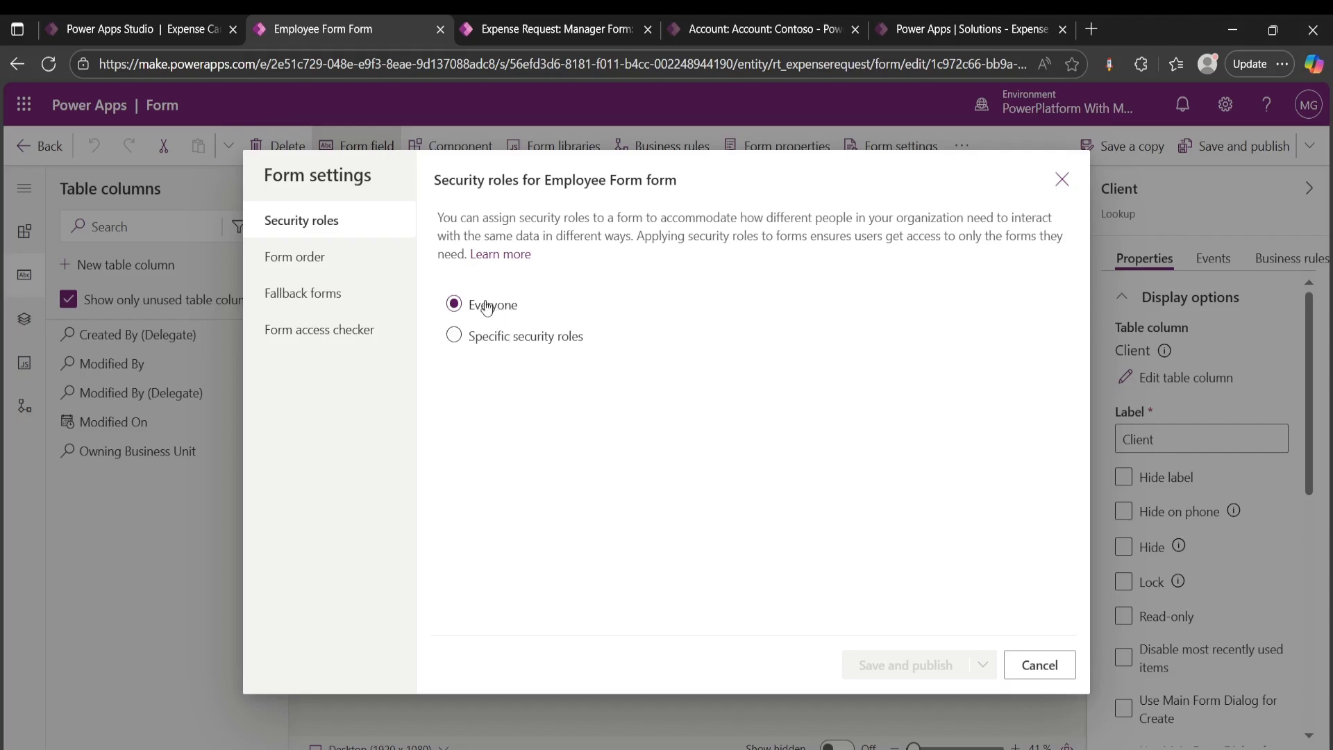
click(526, 339)
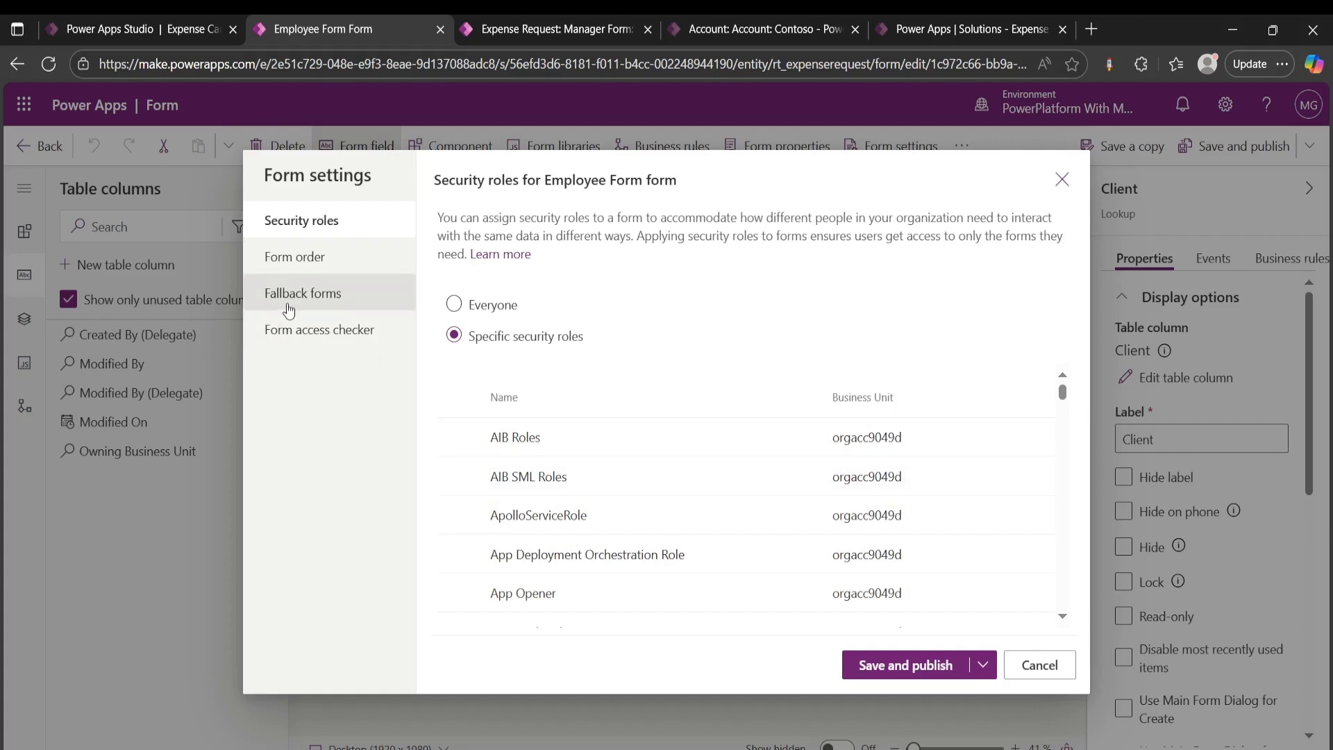
click(281, 258)
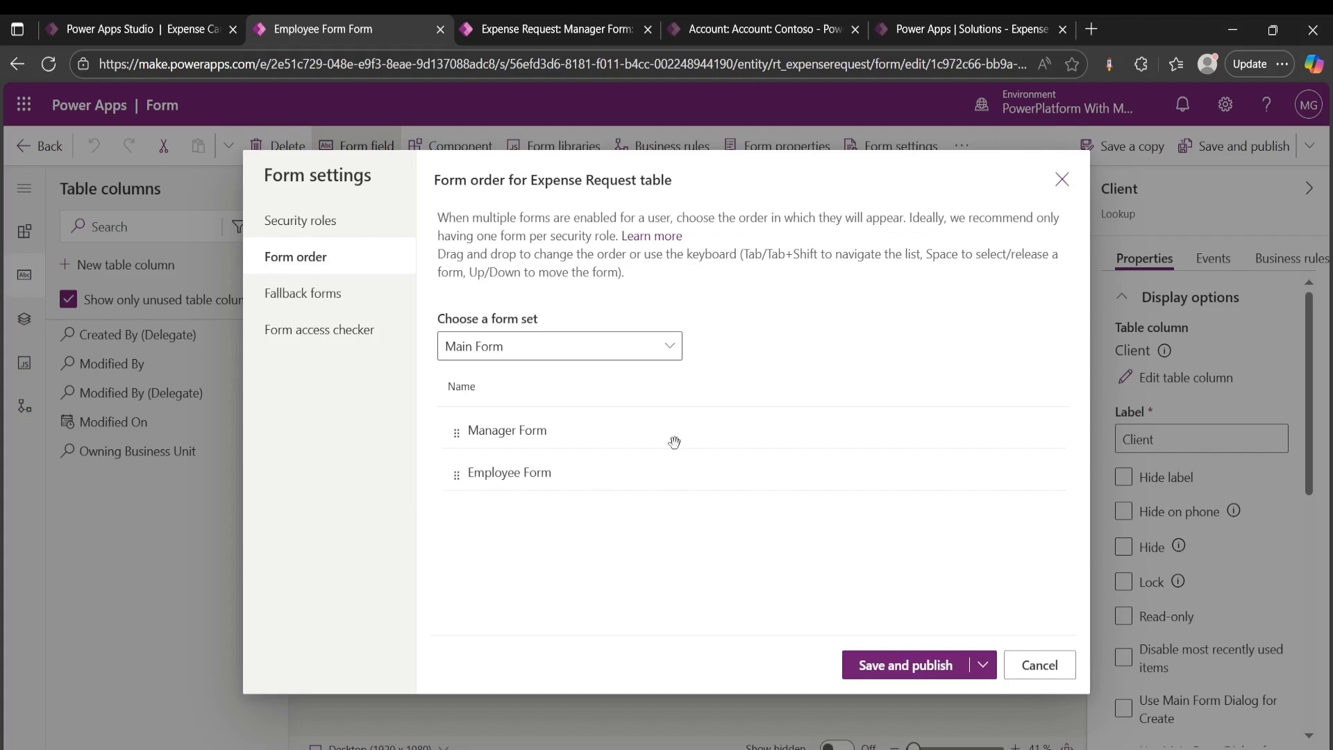
click(1062, 179)
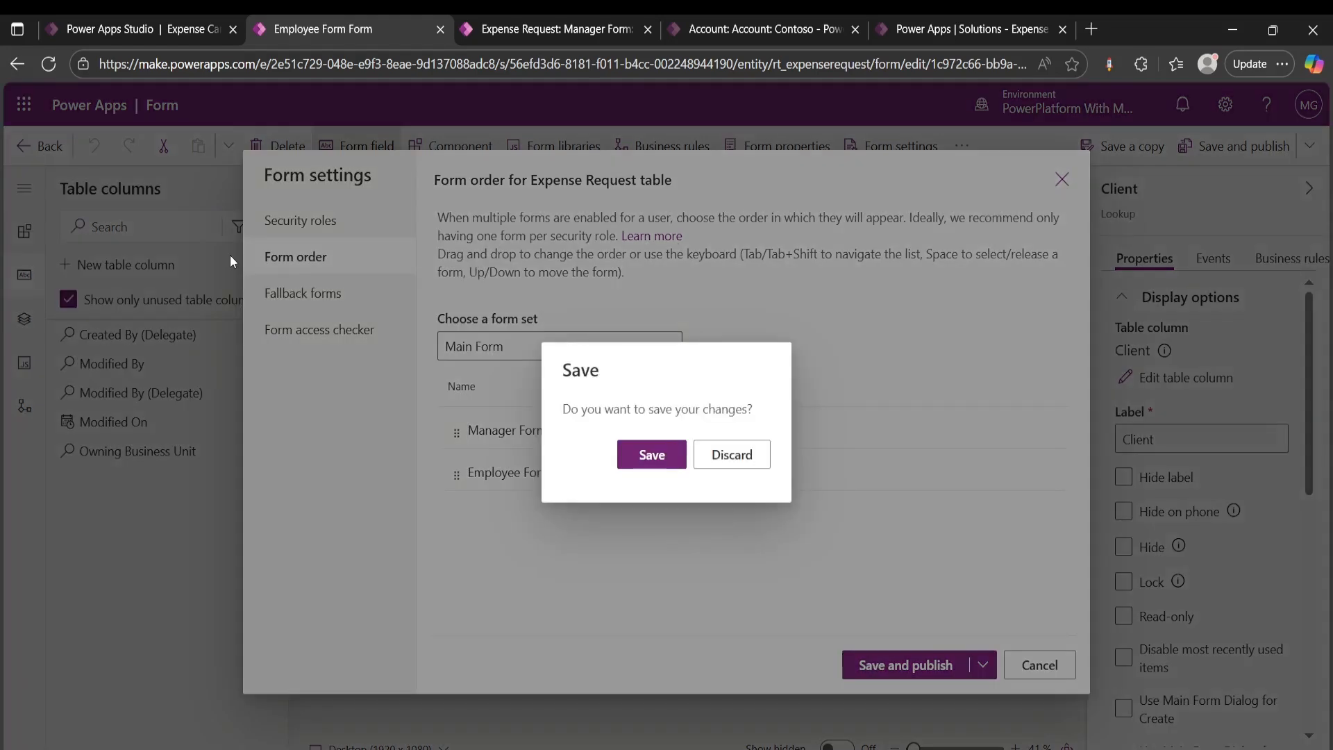
click(752, 460)
Open the Expense Management App from the solution for editing and show the Expense Requests forms included in it
click(26, 147)
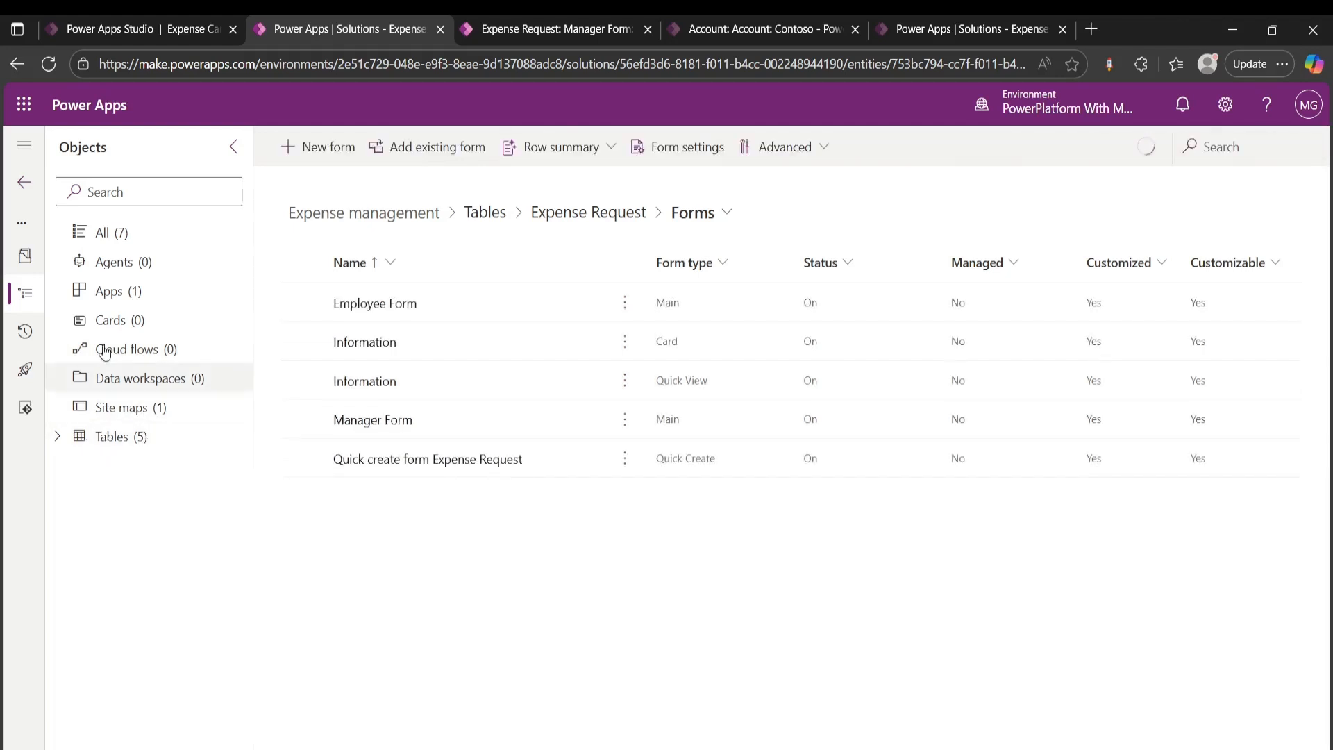
click(119, 231)
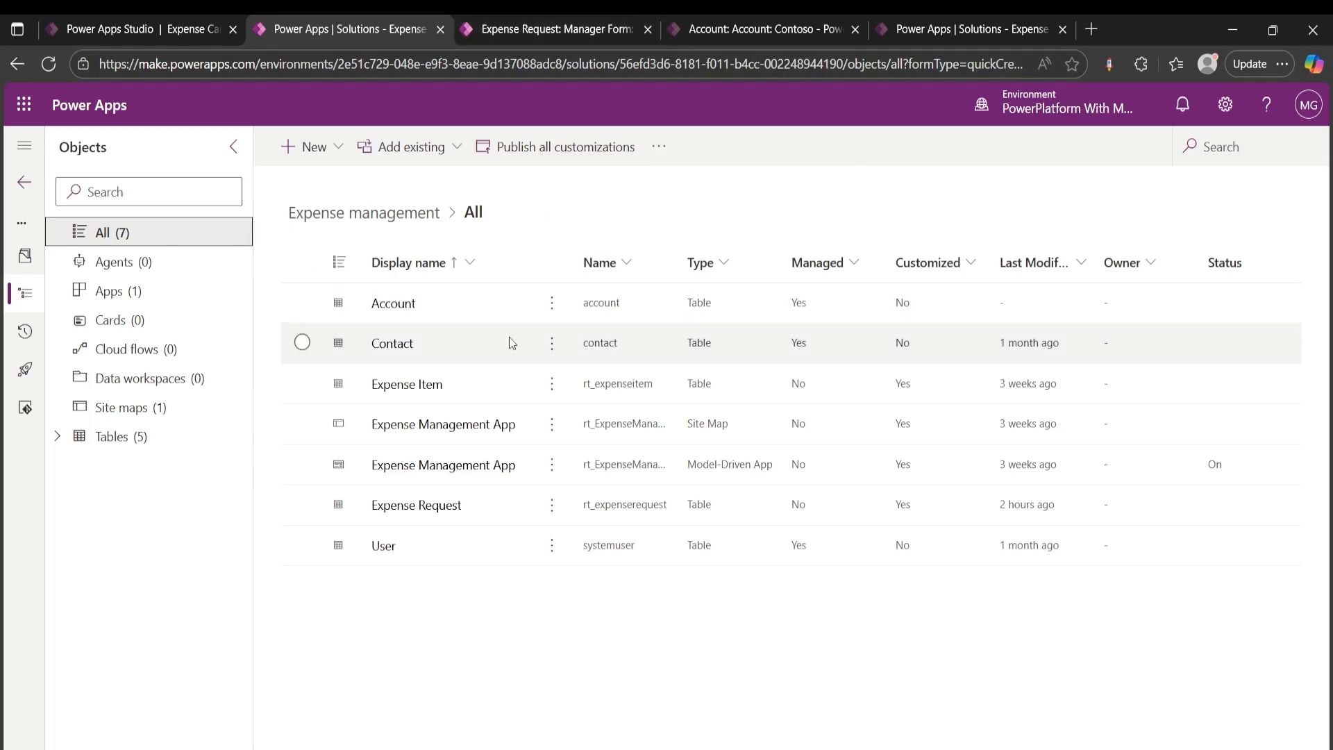
click(139, 302)
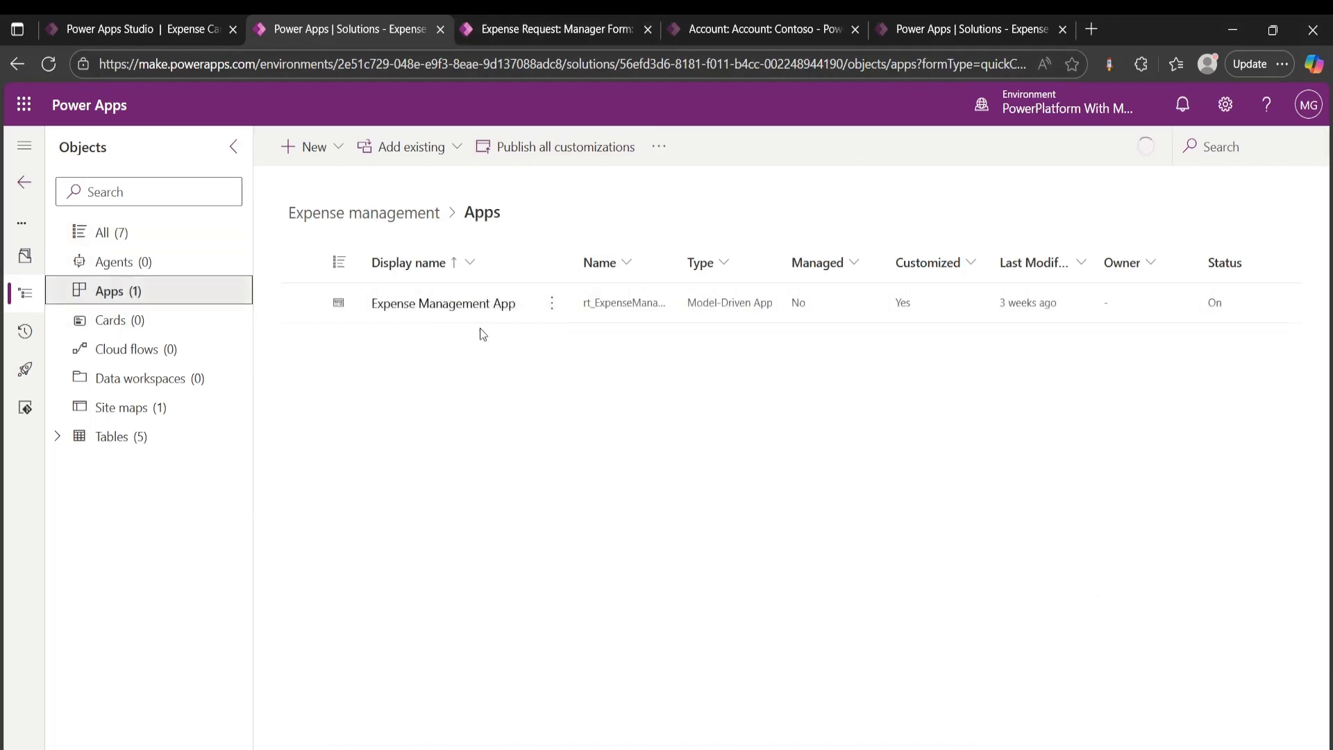
click(553, 304)
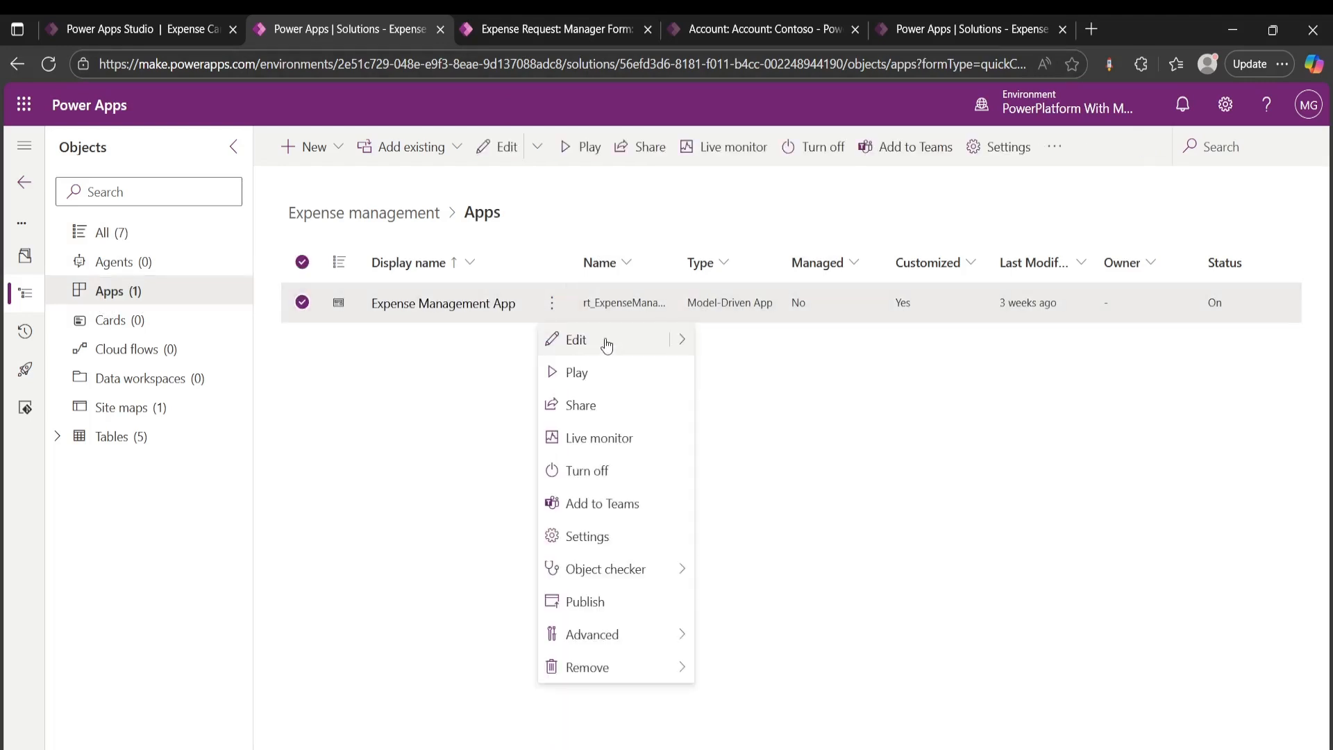
click(606, 343)
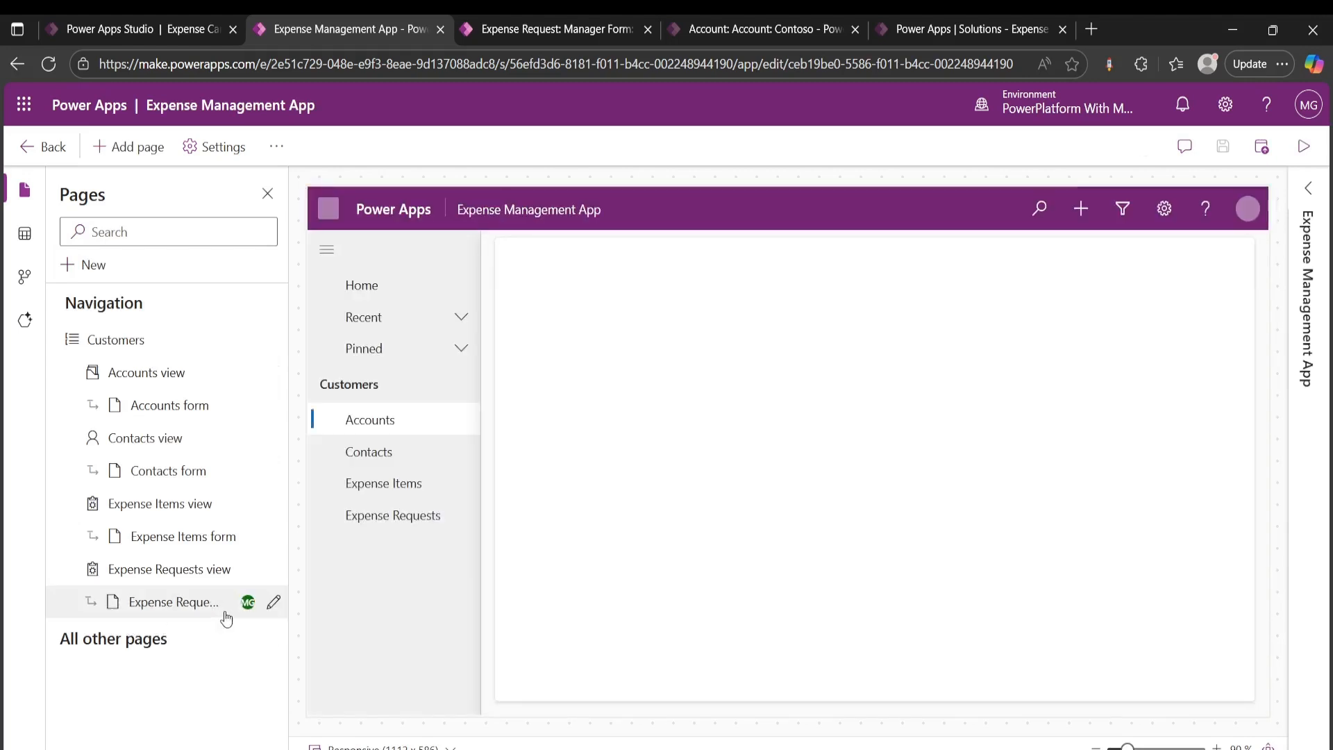
click(172, 608)
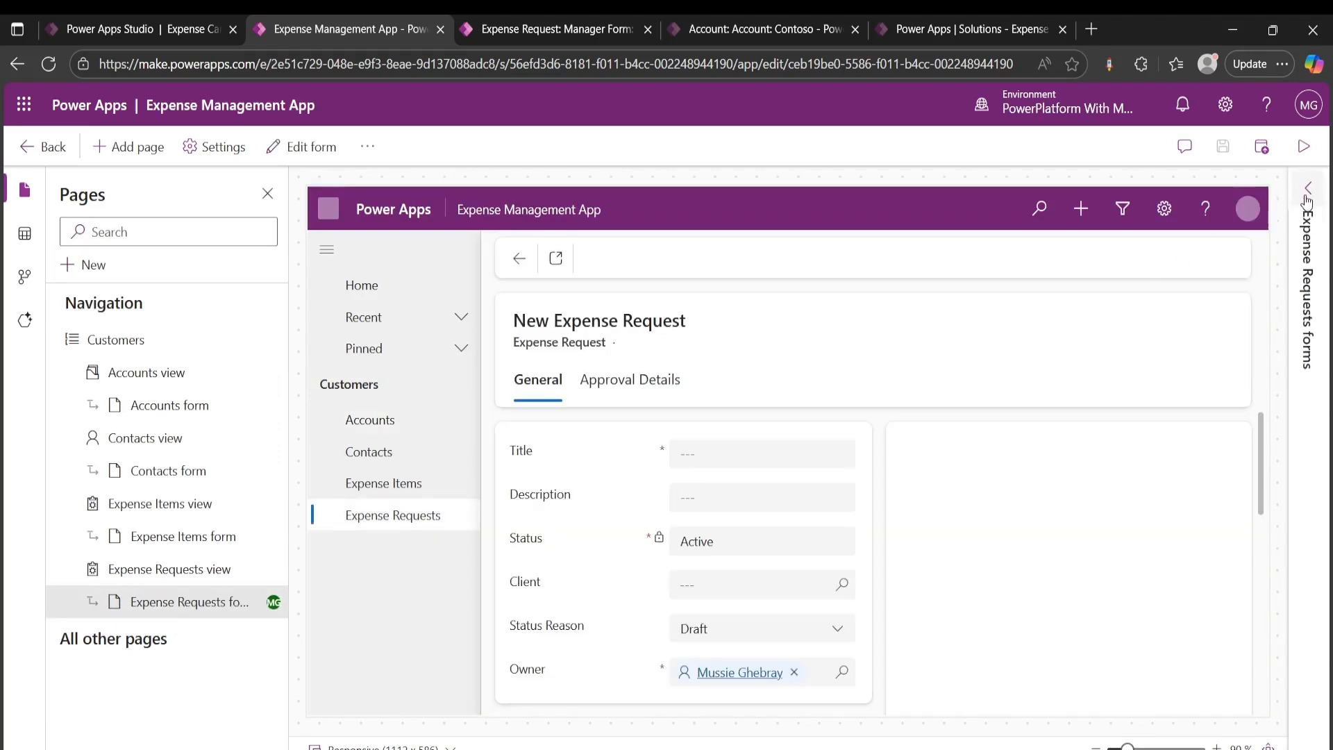
click(1304, 198)
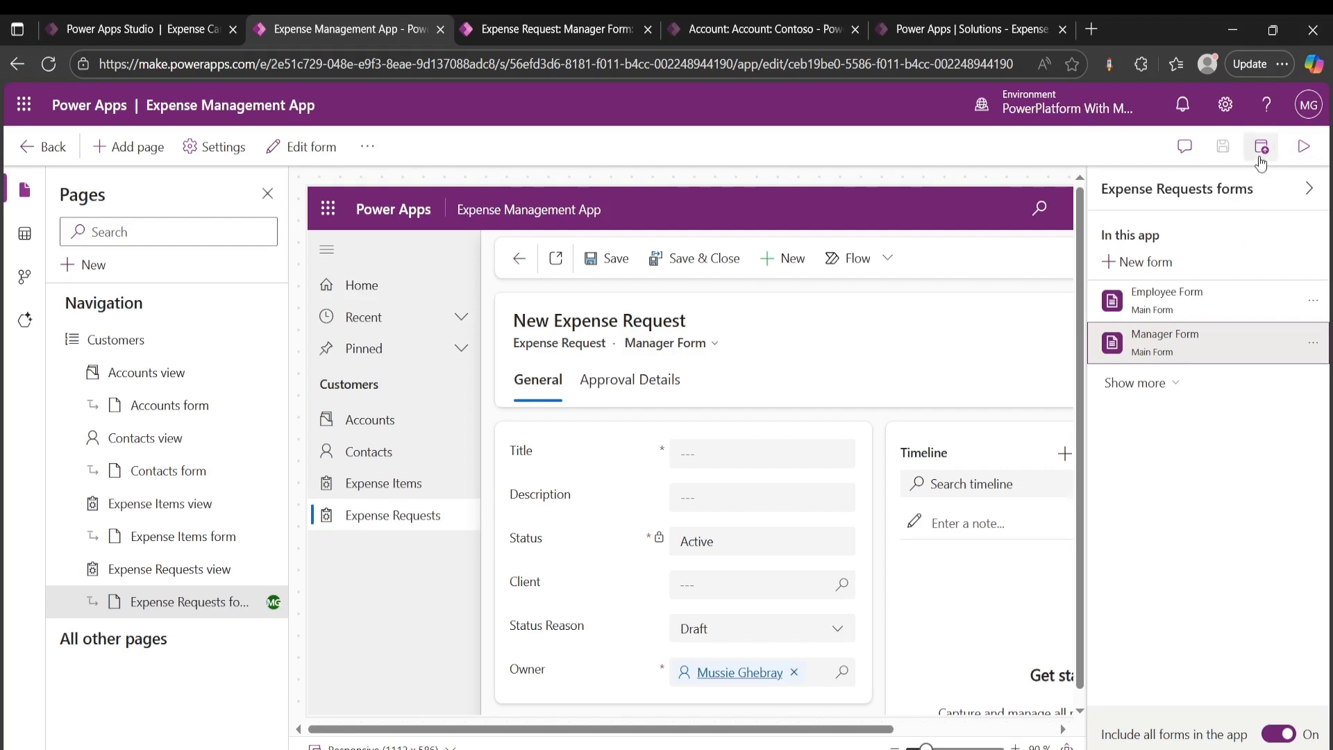
Play the Expense Management App and open the Facebook account record
click(1303, 148)
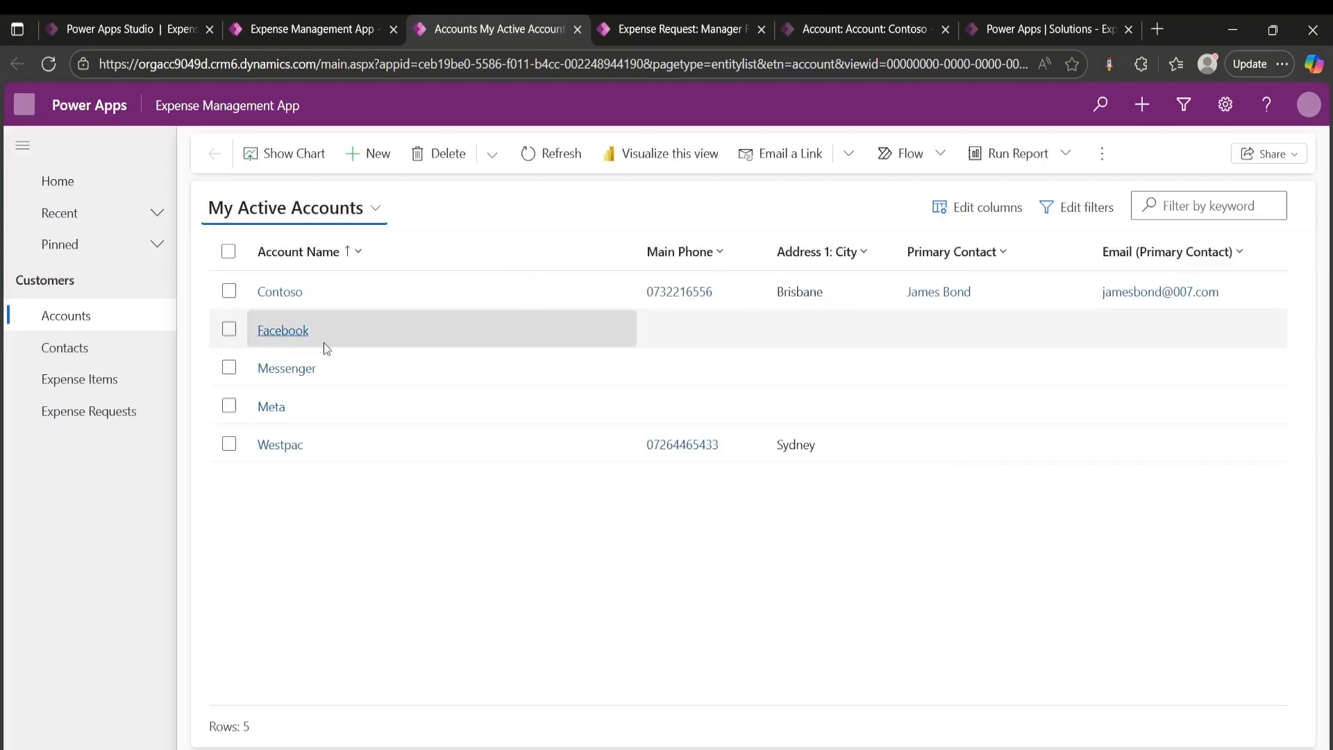
click(283, 331)
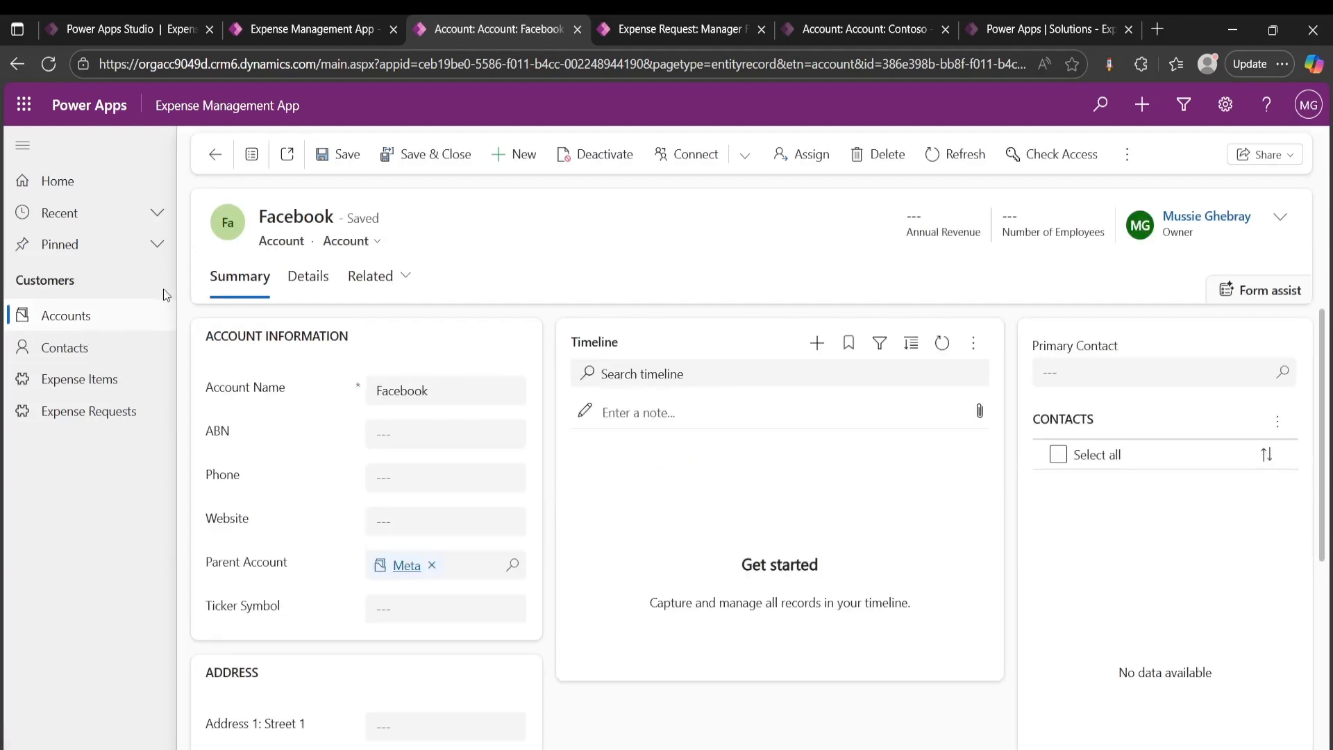
Open the Ferry Travel expense request and switch its form from Manager Form to Employee Form
click(117, 413)
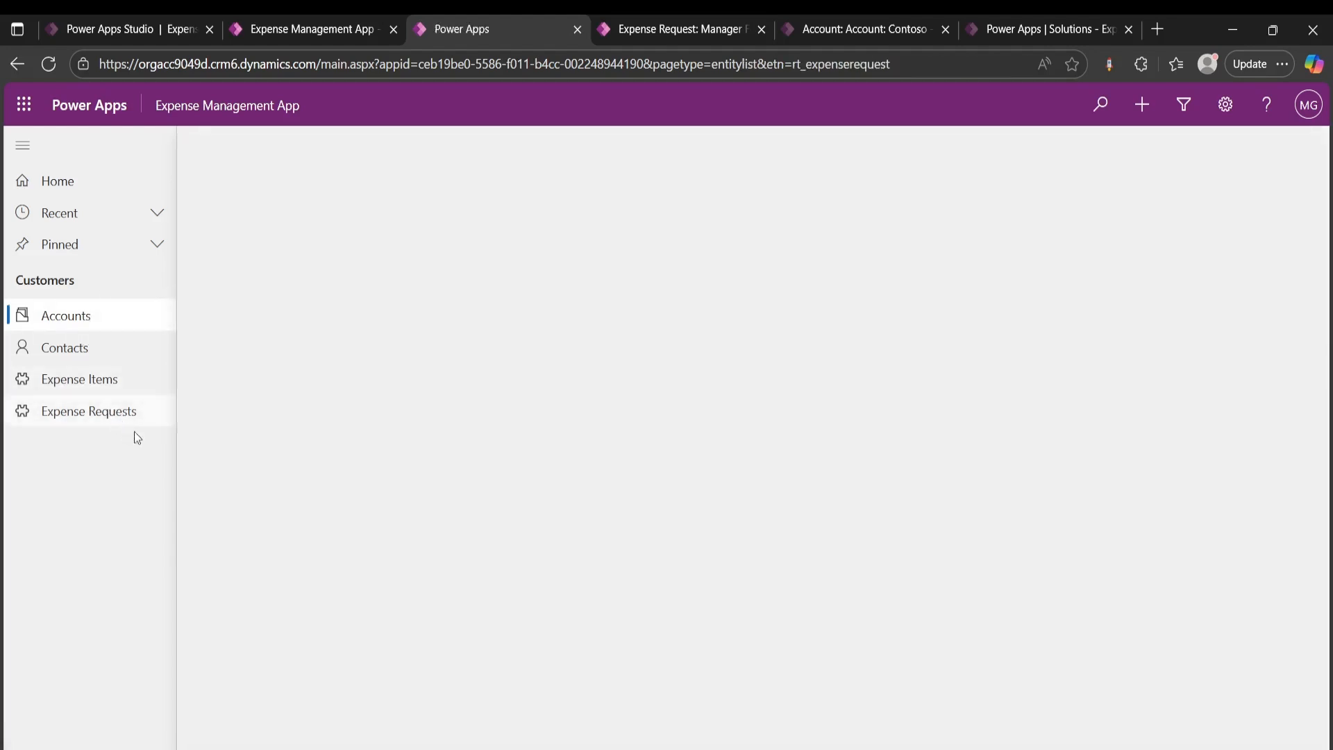
click(265, 291)
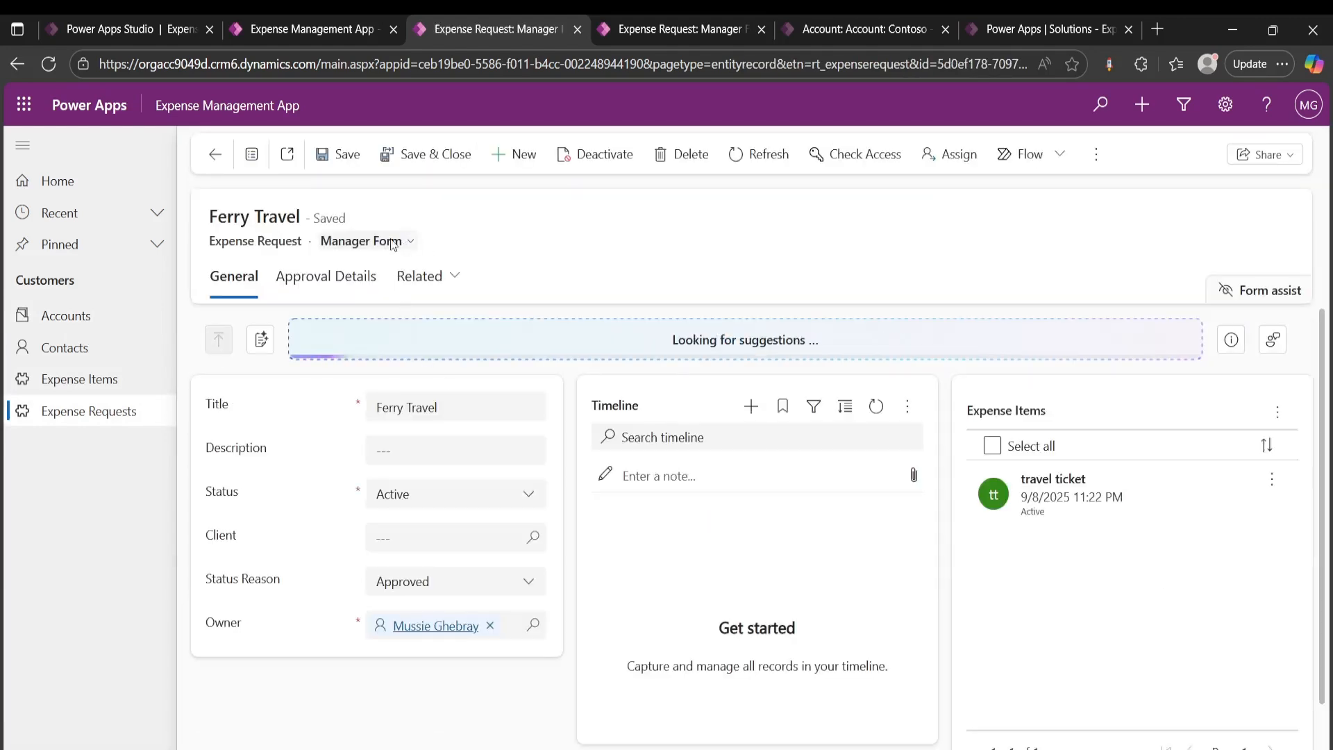
click(394, 243)
click(371, 303)
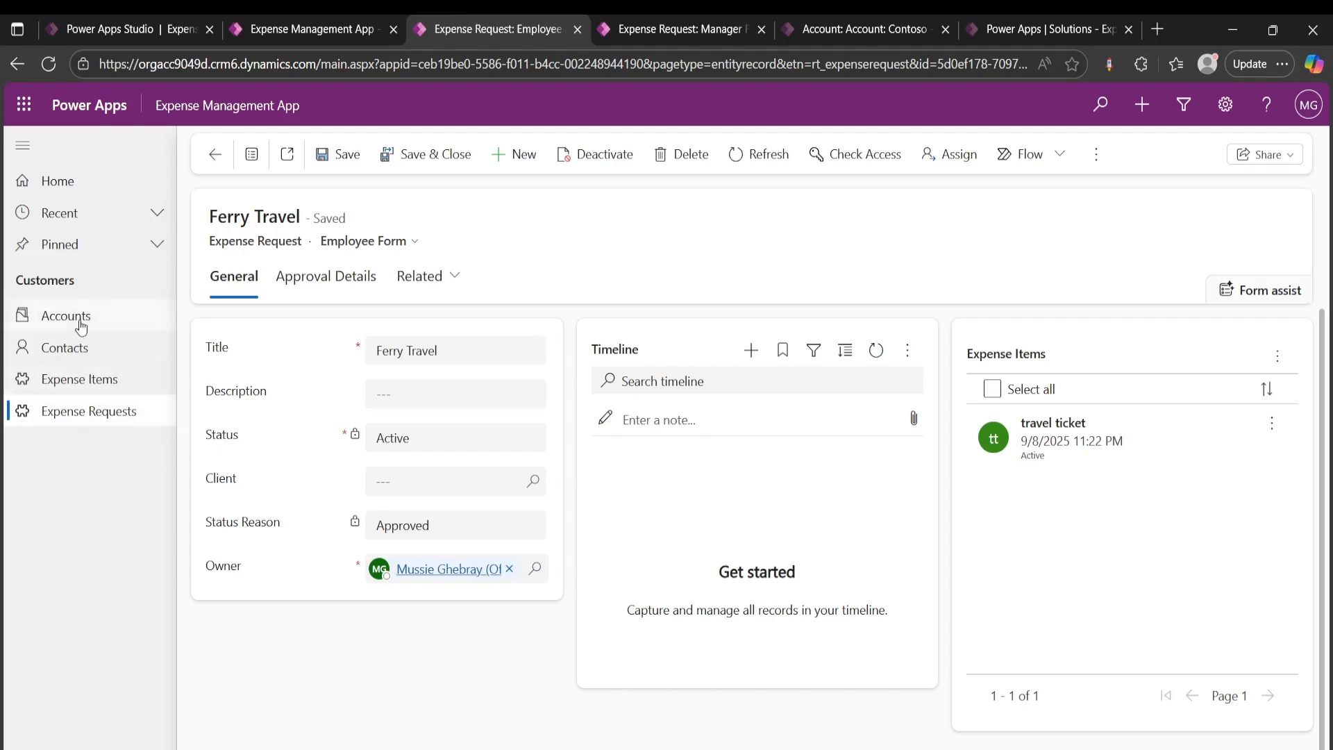
Examine the Account table's full new-record form and its quick create form, closing them without saving a record
click(110, 322)
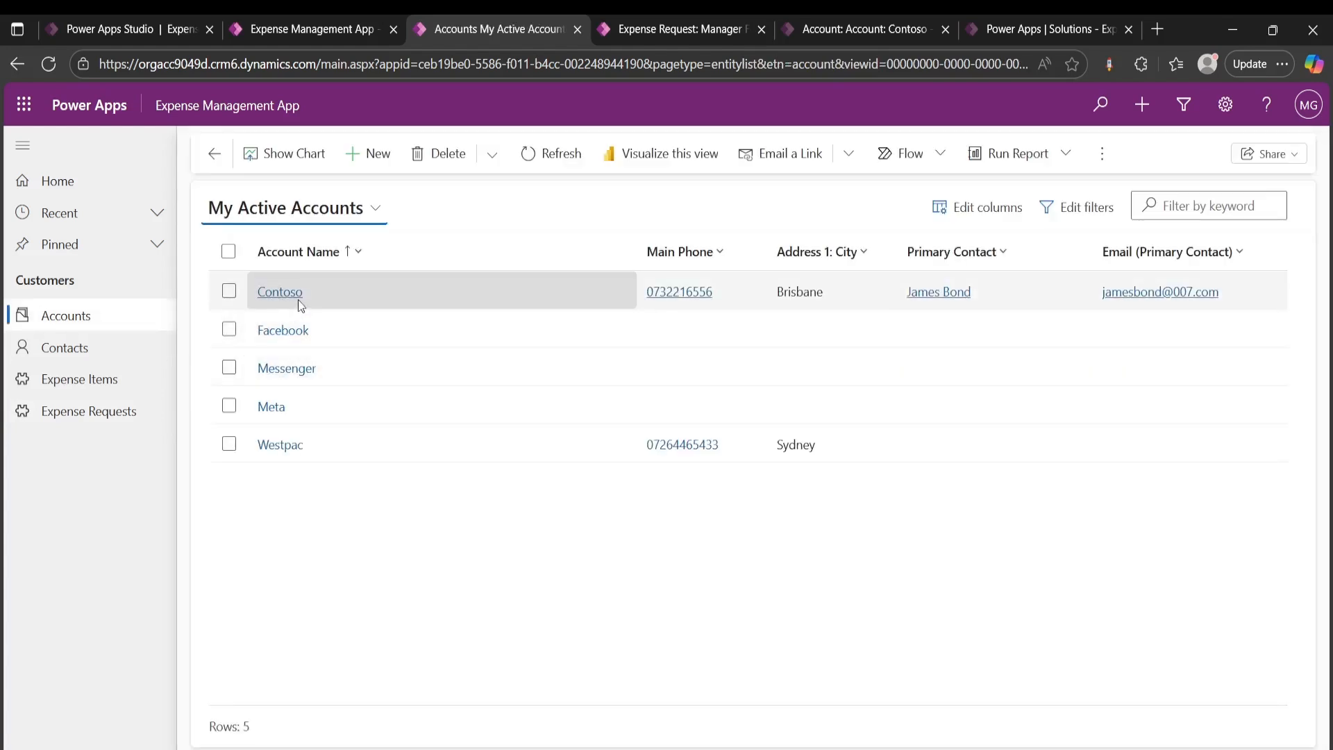
click(370, 157)
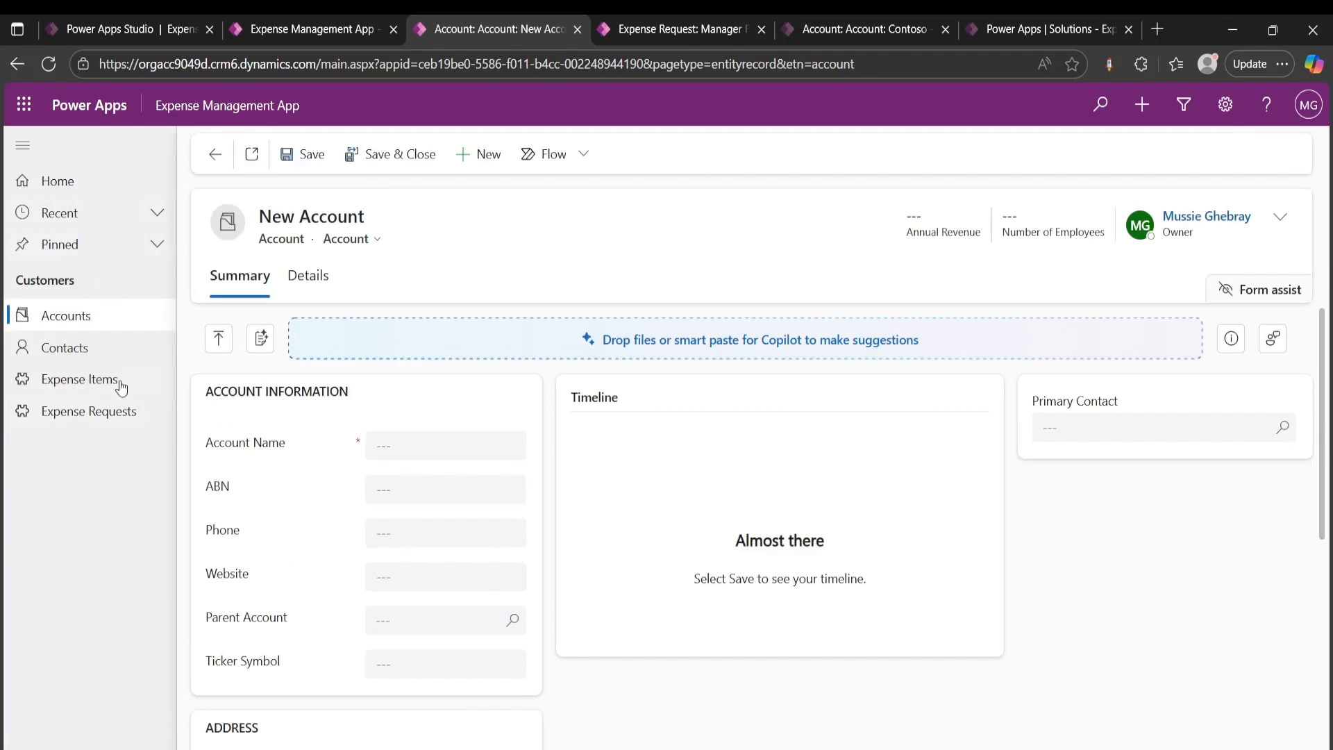
click(67, 417)
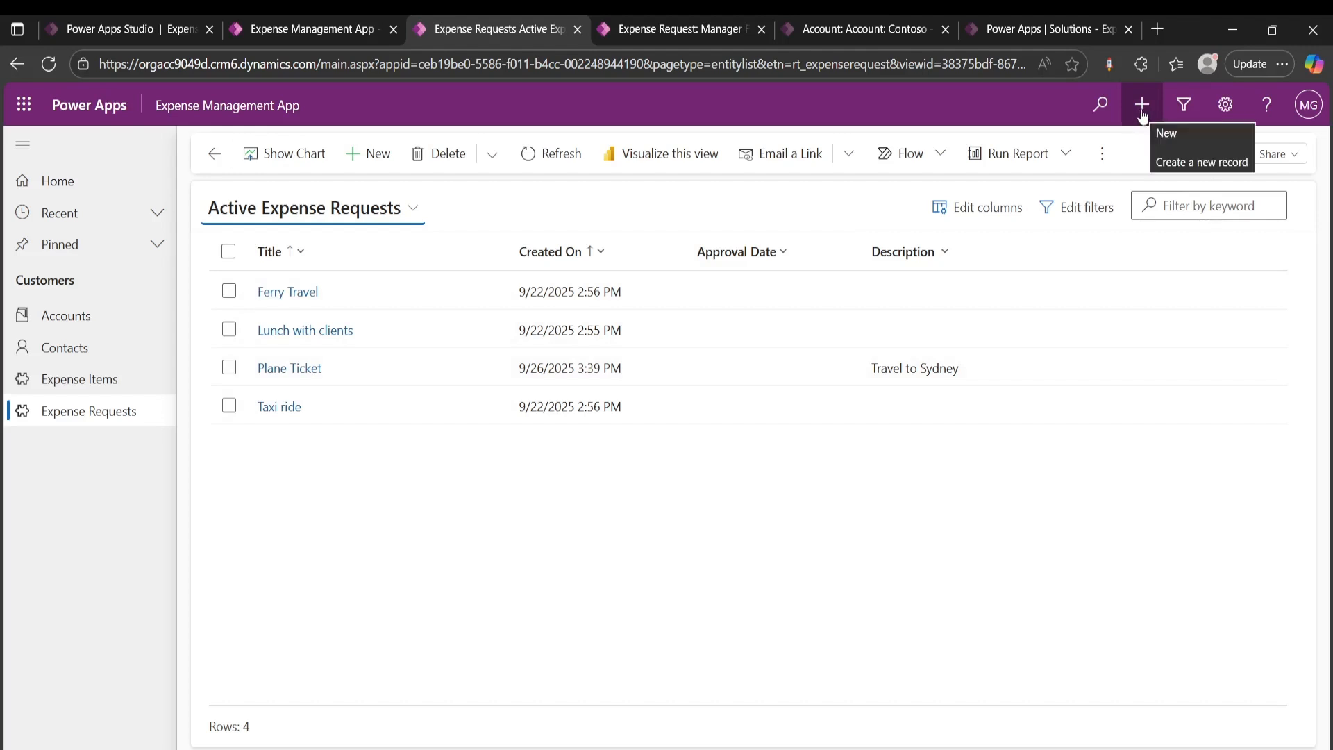
click(1143, 115)
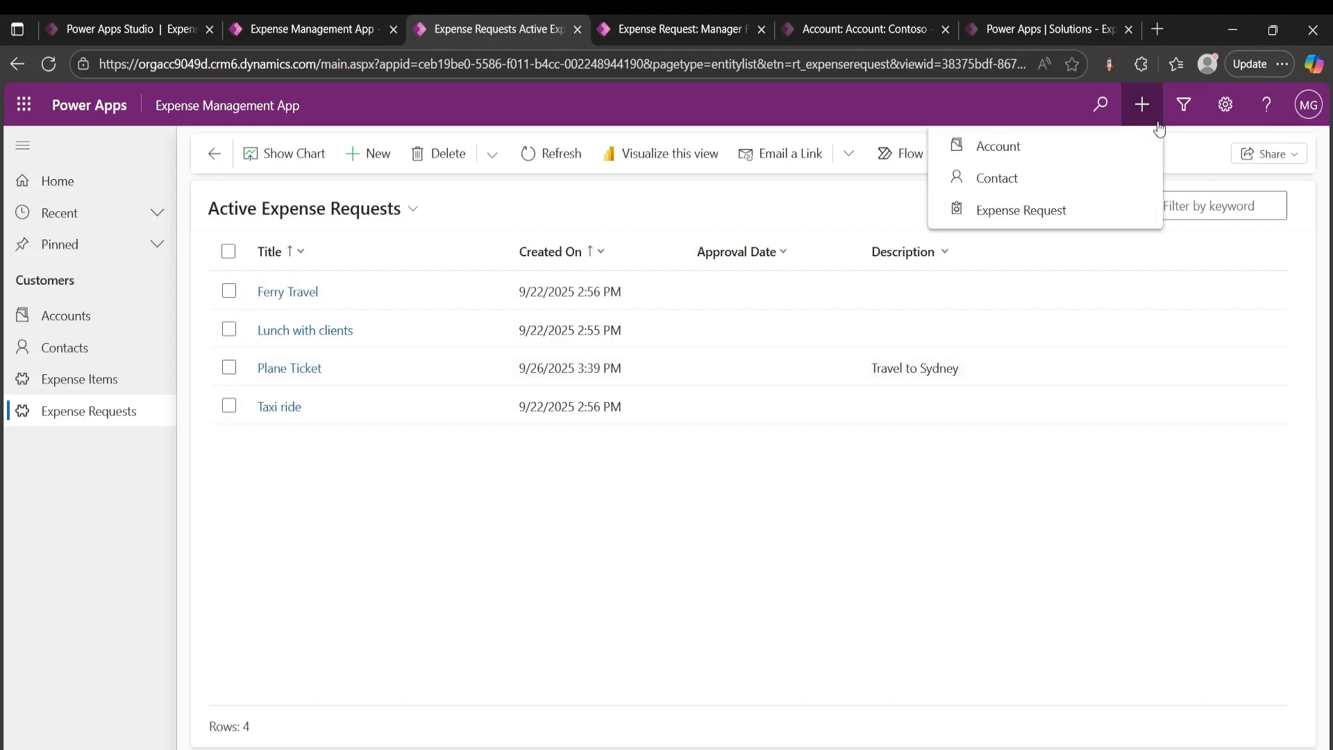
click(1020, 154)
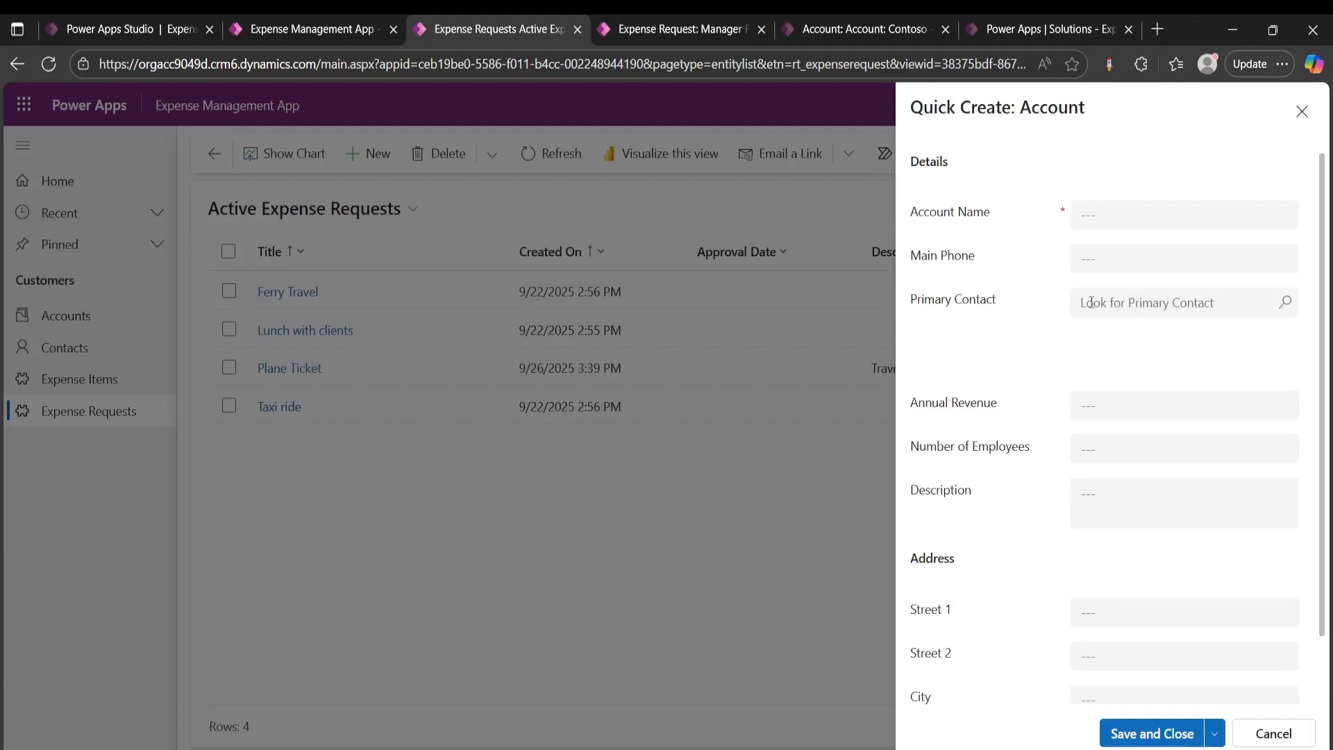
scroll(1112, 430, down, 2)
scroll(1090, 597, up, 2)
click(1302, 111)
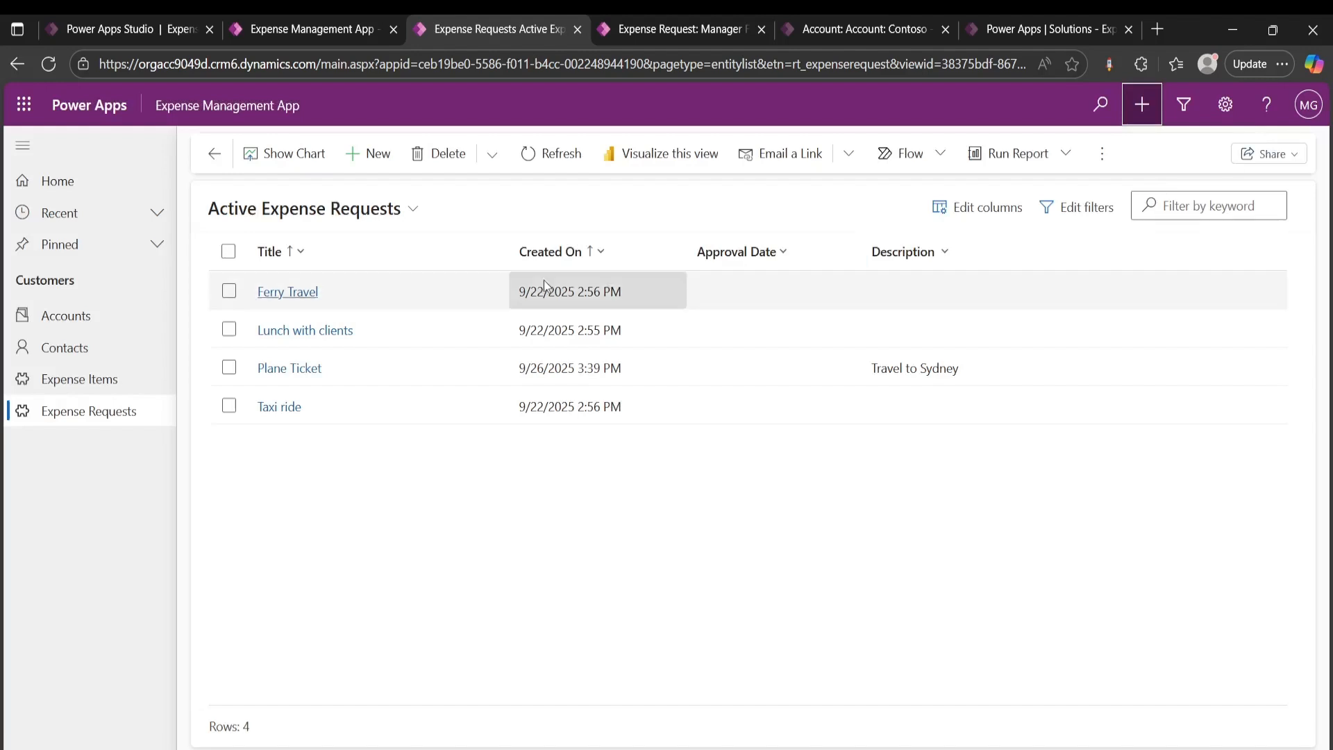
Create an account named ANZ with the quick create form and show the Accounts list
click(1143, 103)
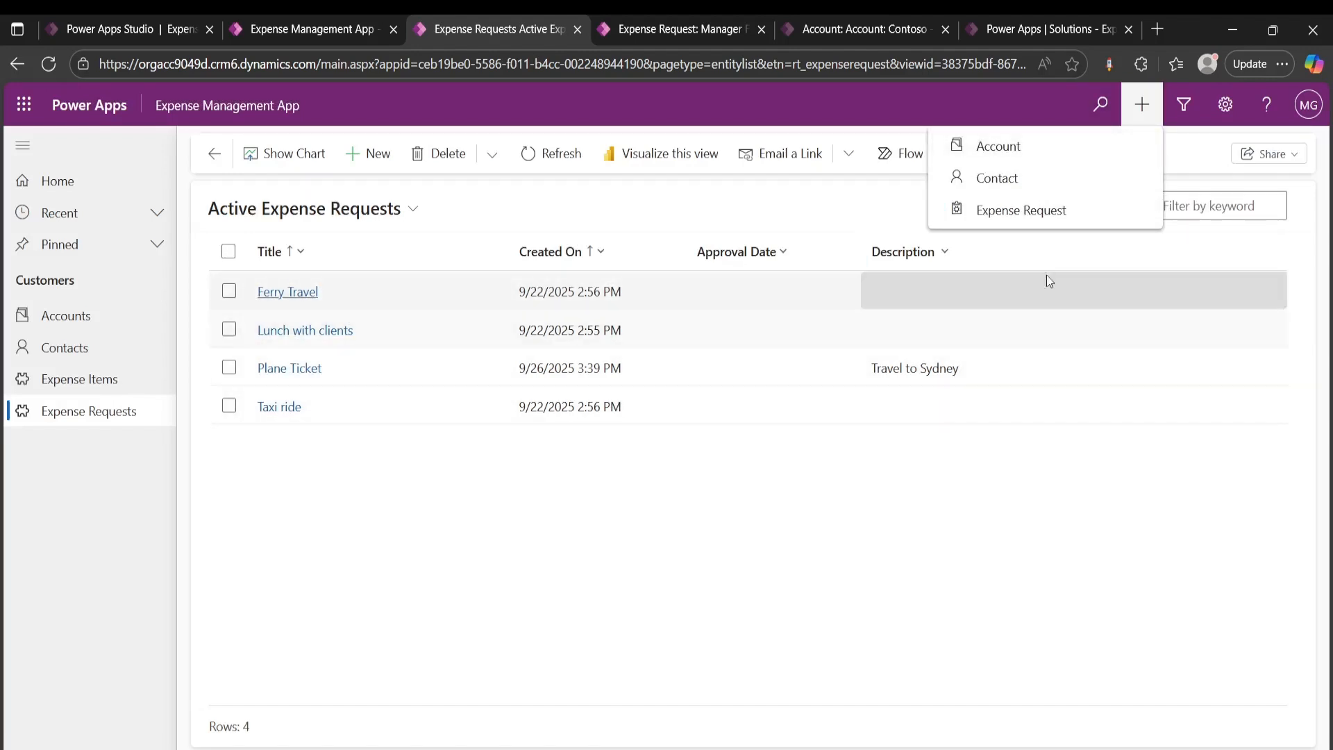
click(1048, 152)
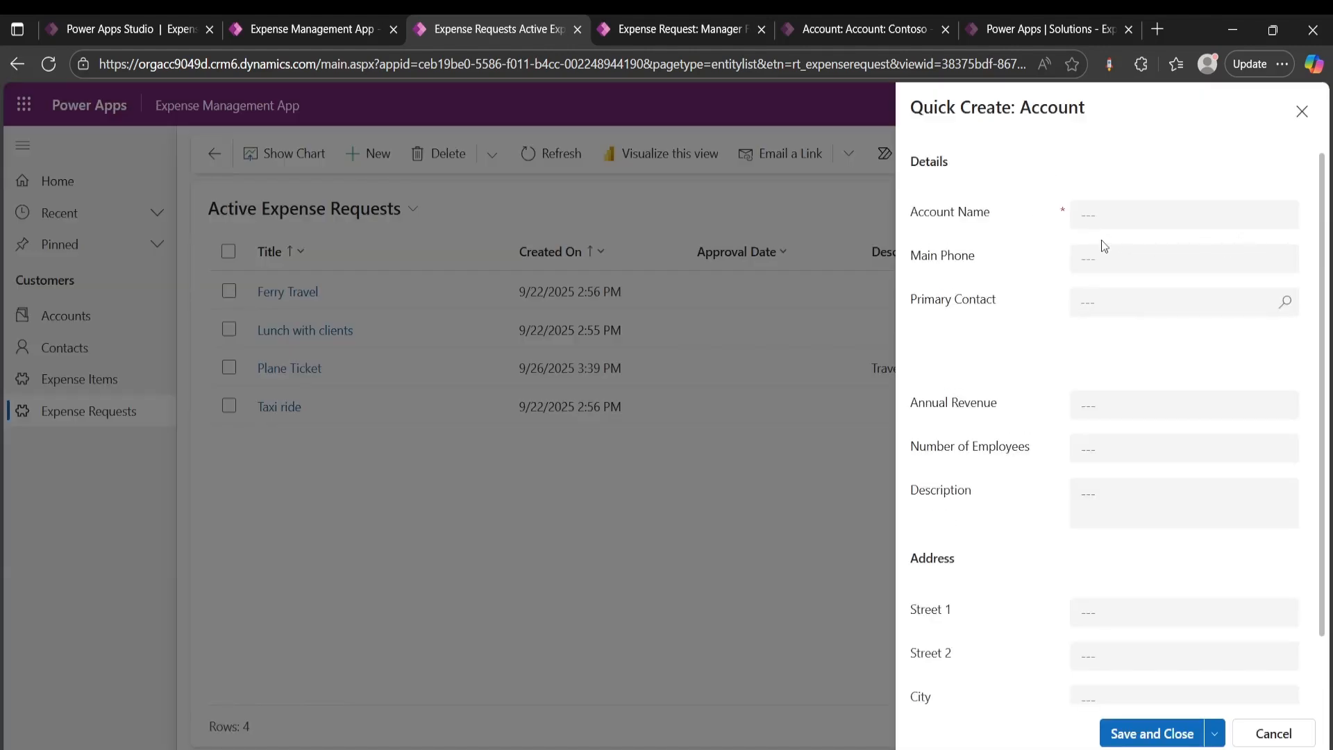
click(1125, 222)
scroll(1134, 489, down, 1)
scroll(1044, 341, up, 1)
click(1126, 735)
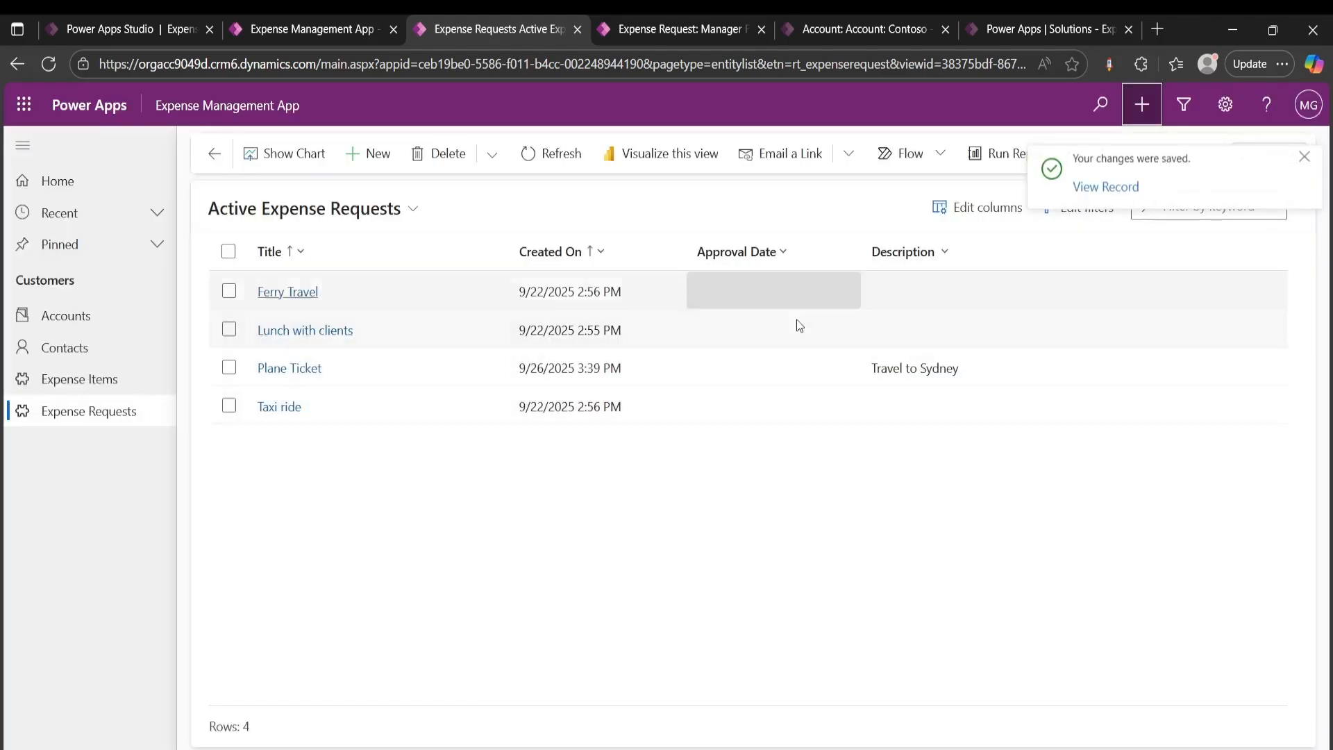
click(73, 323)
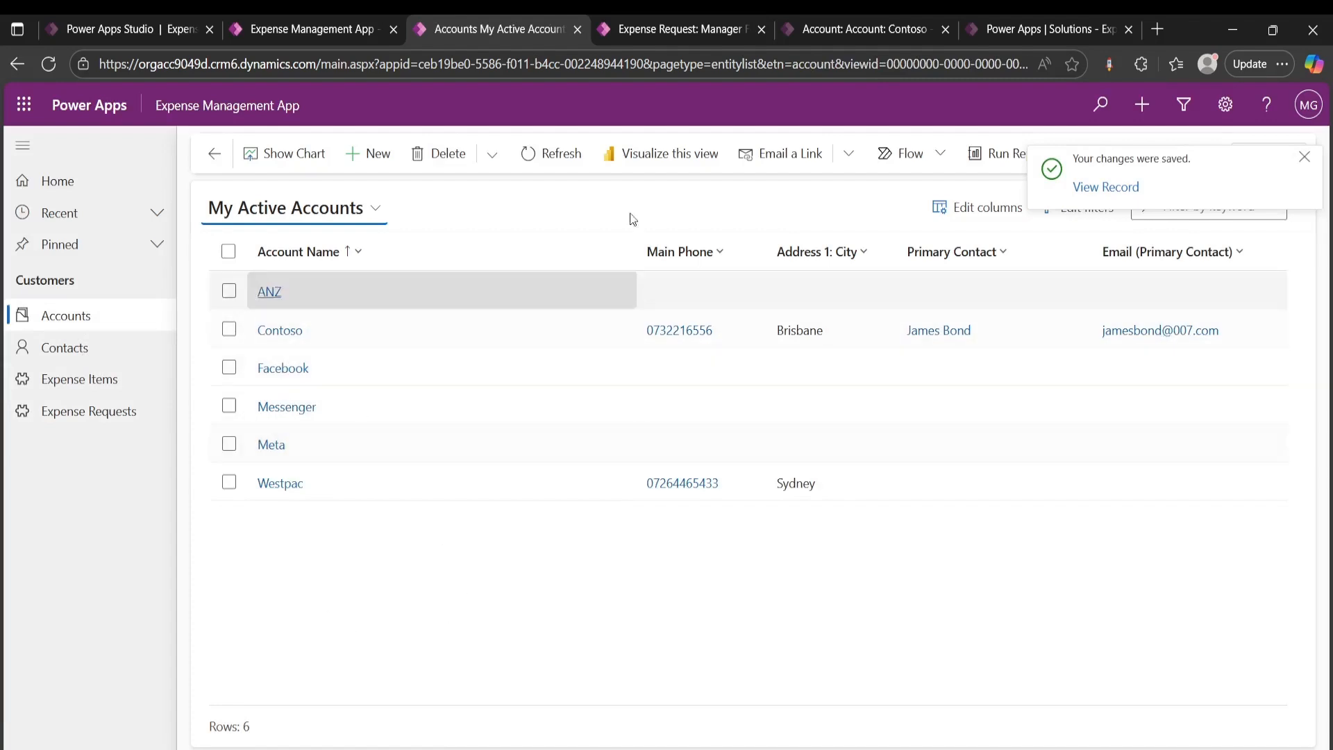
click(328, 29)
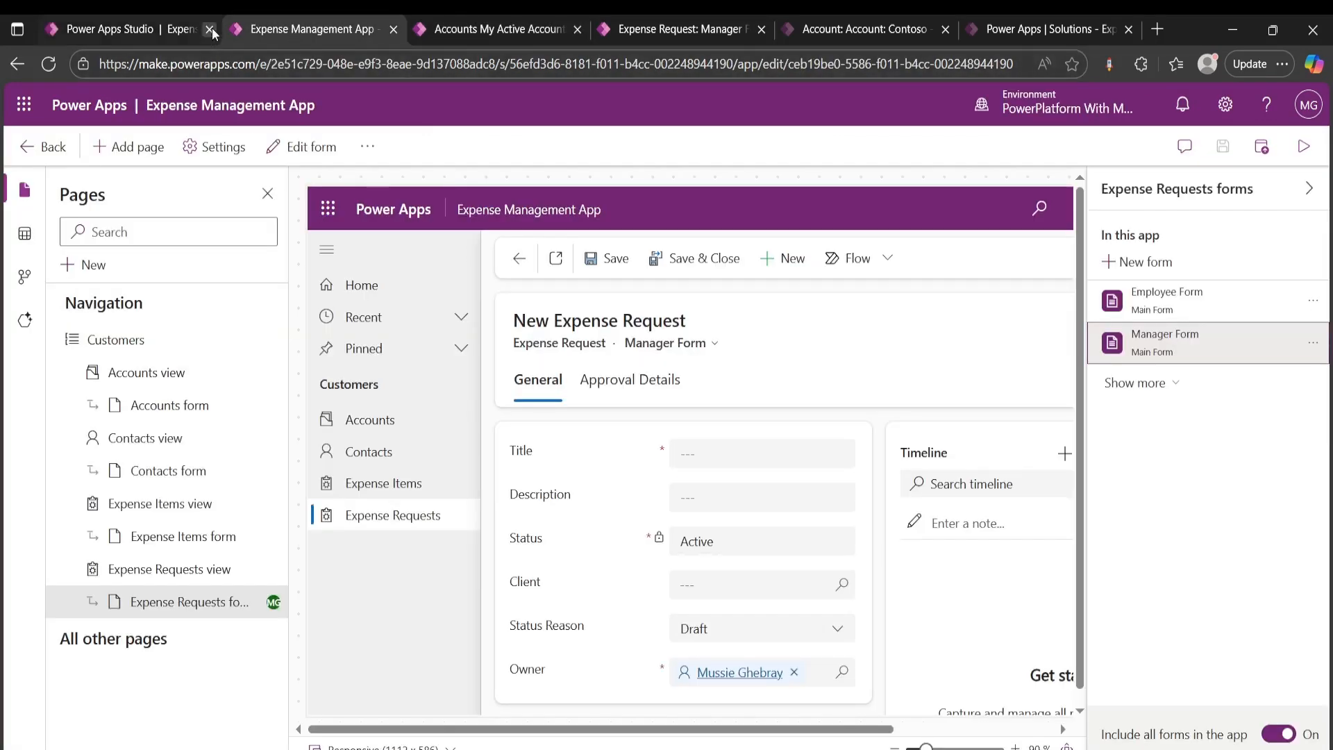
click(472, 29)
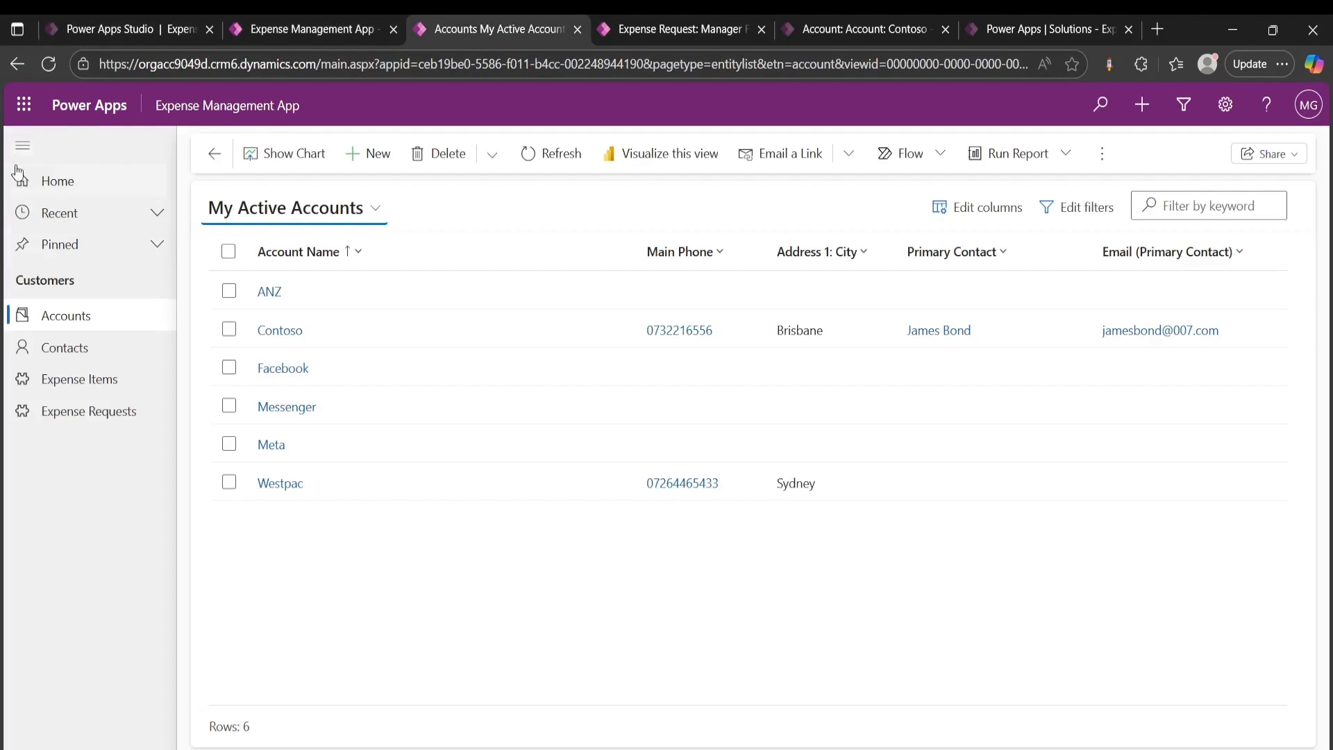
click(17, 63)
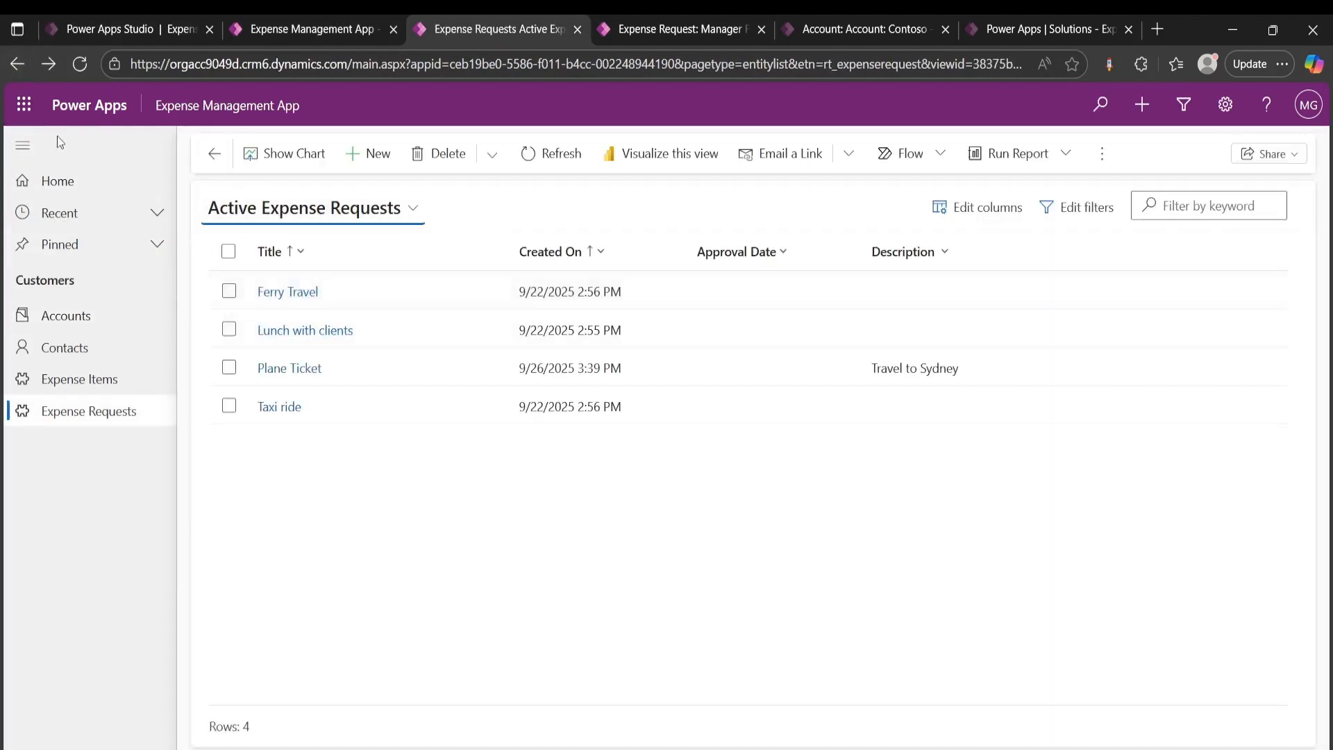
click(18, 65)
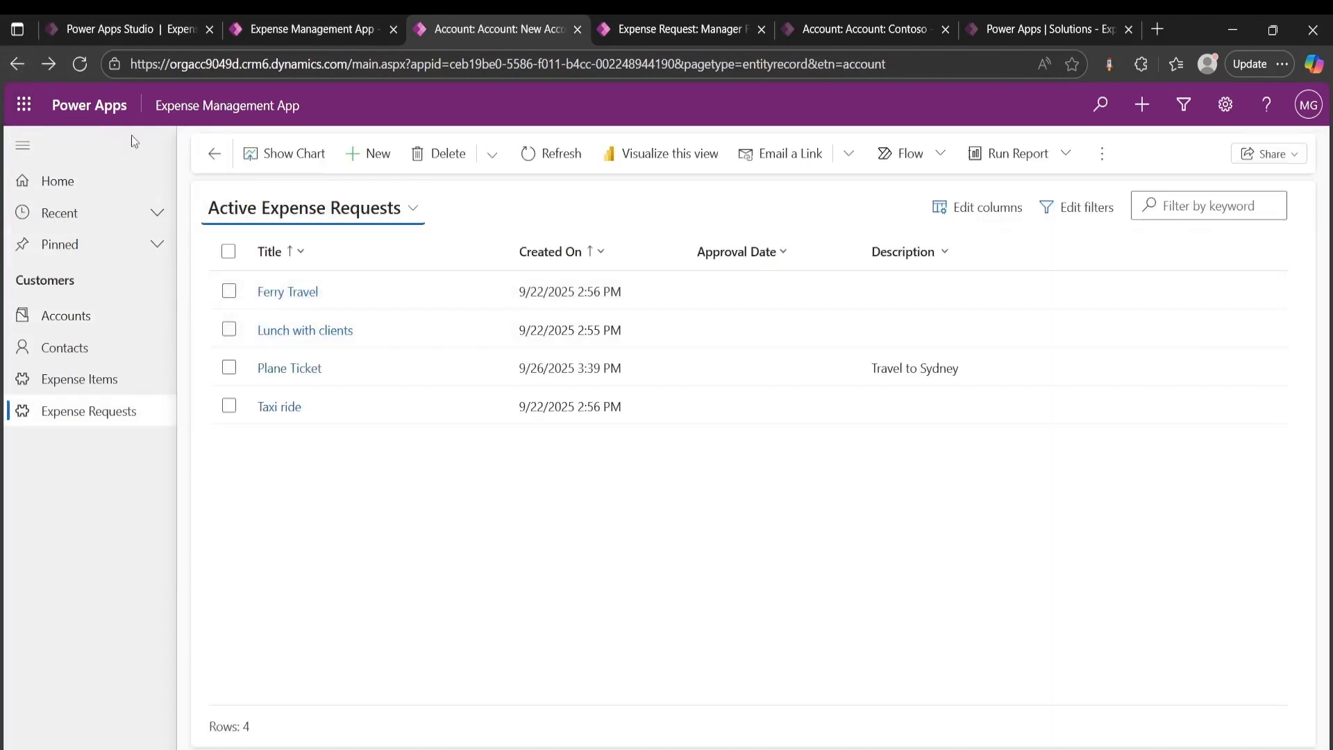
Open the Expense Request table's forms in the solution and check the form types offered for a new form without creating one
click(327, 31)
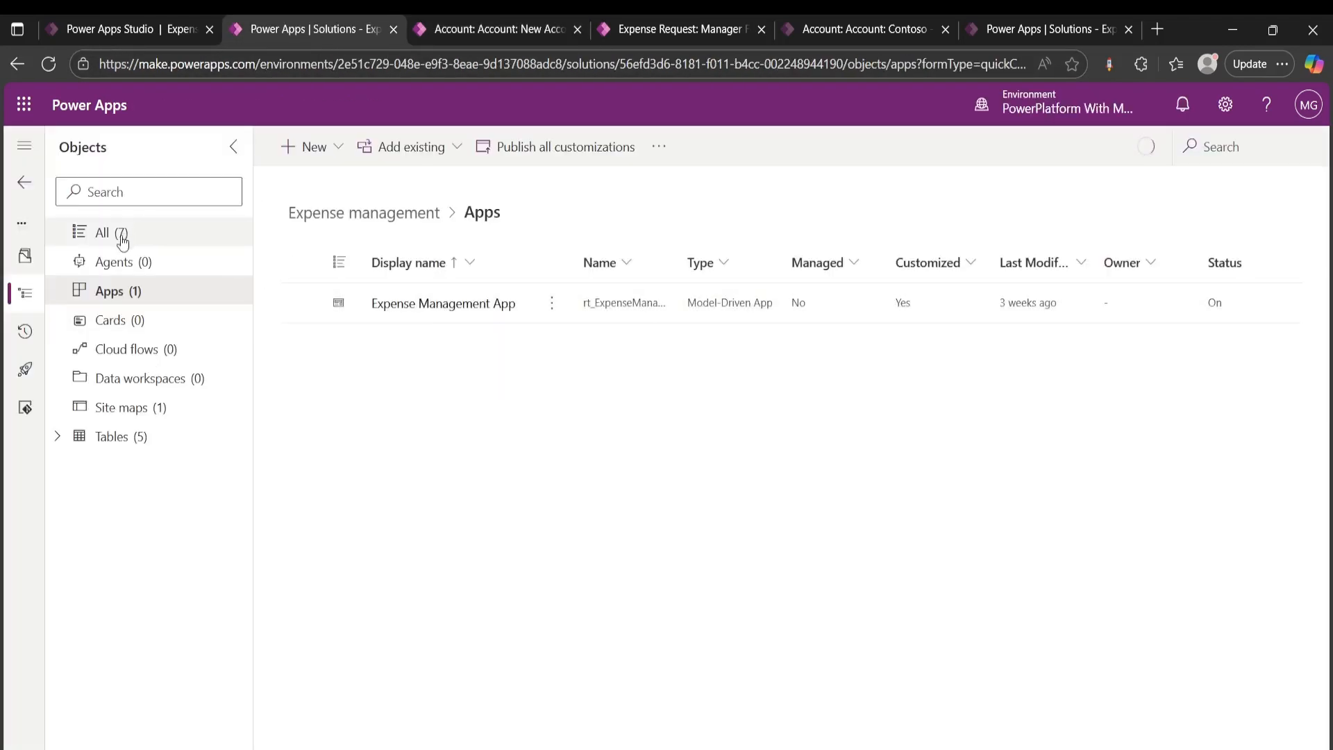
click(108, 438)
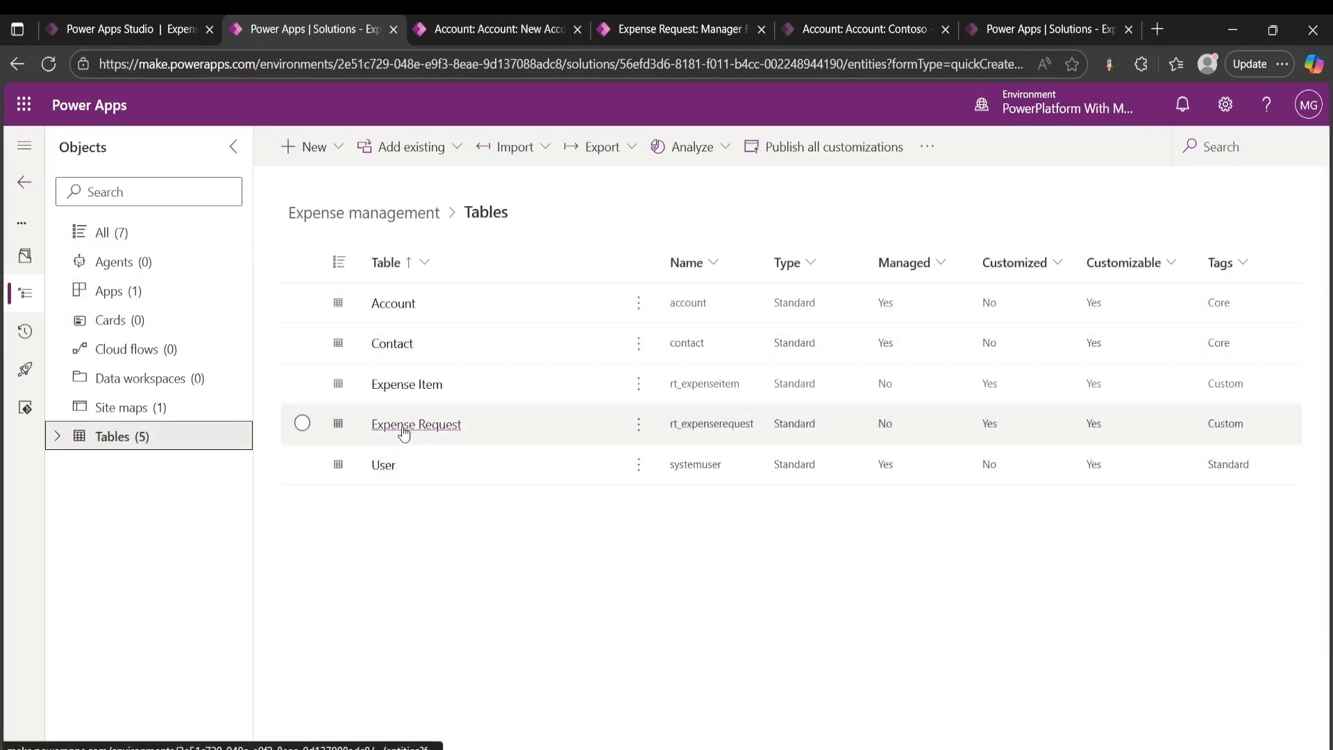
click(411, 427)
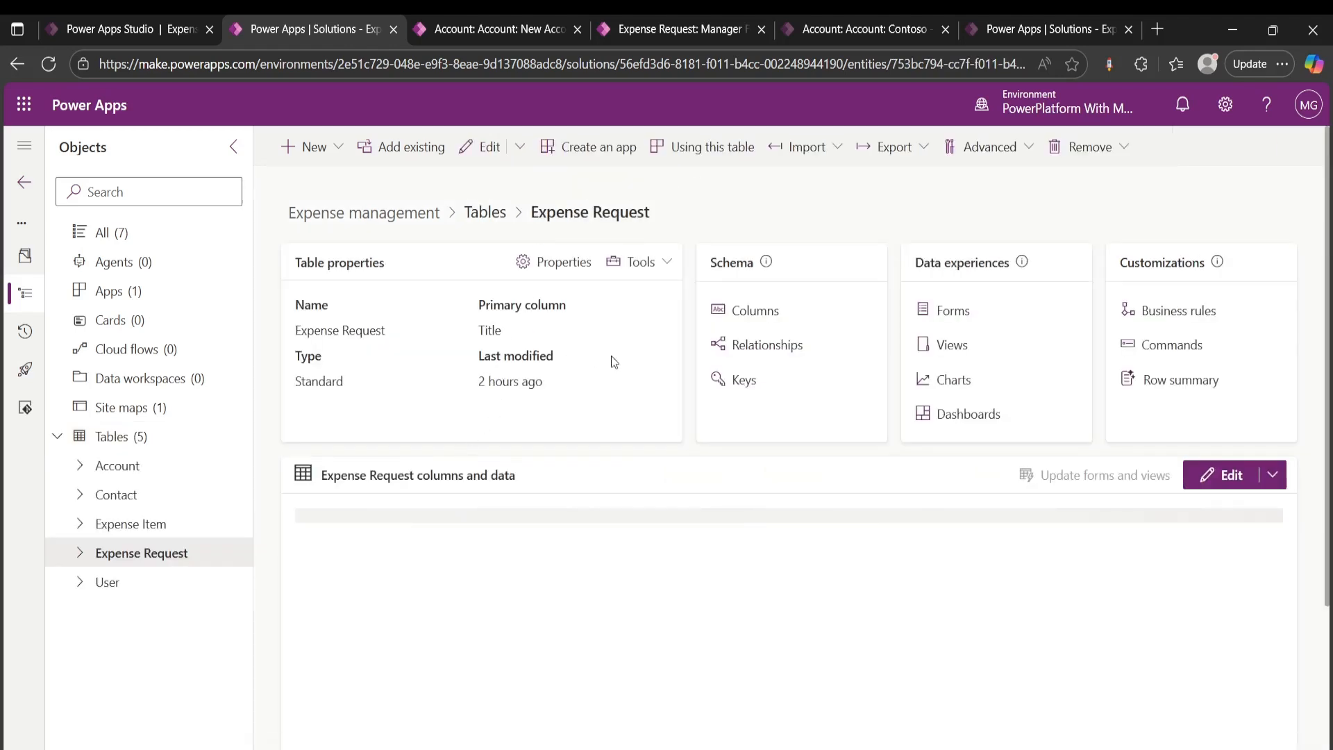
click(952, 314)
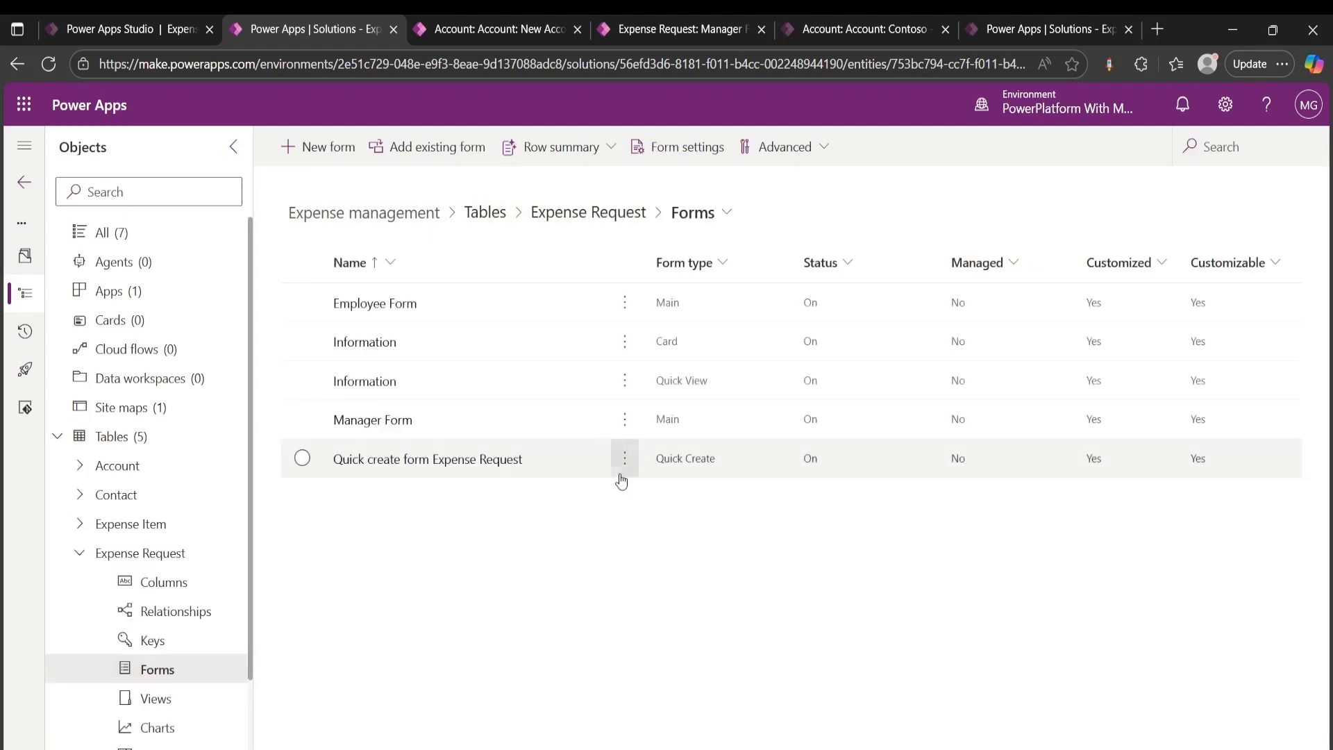
click(291, 147)
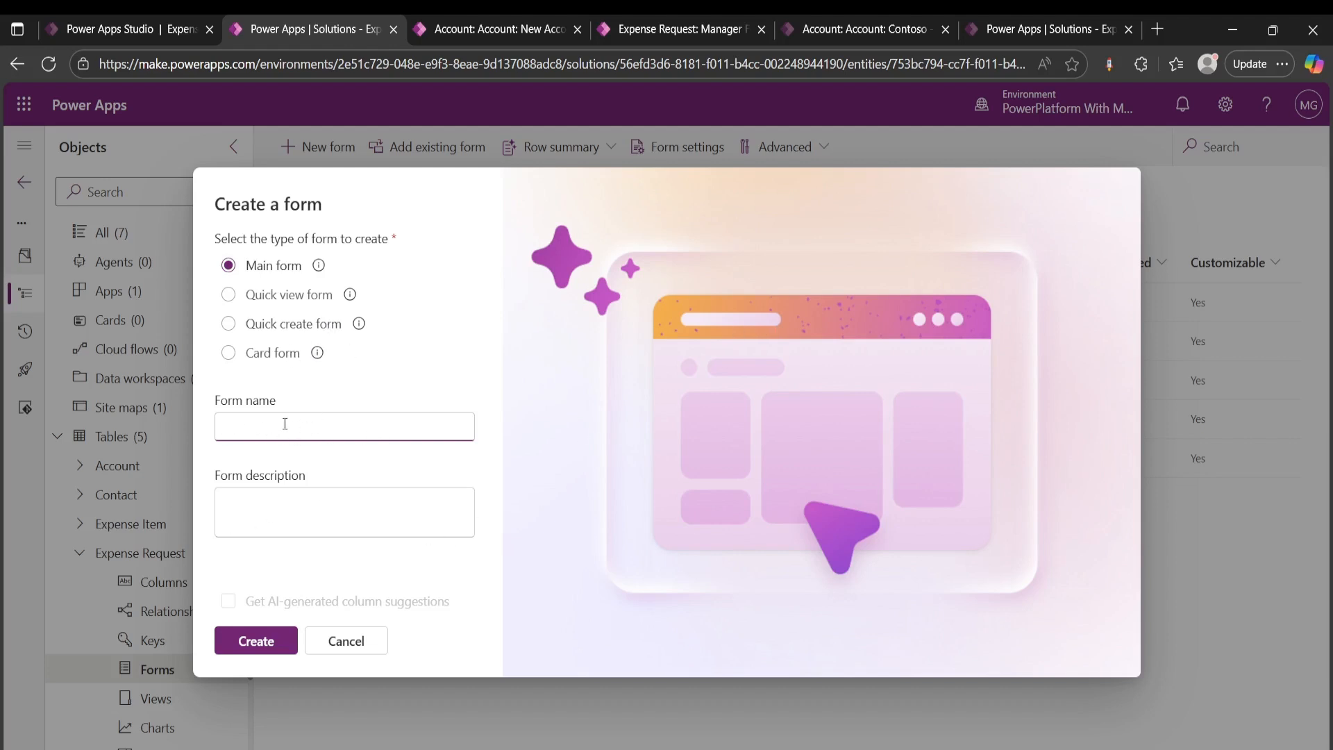
click(375, 648)
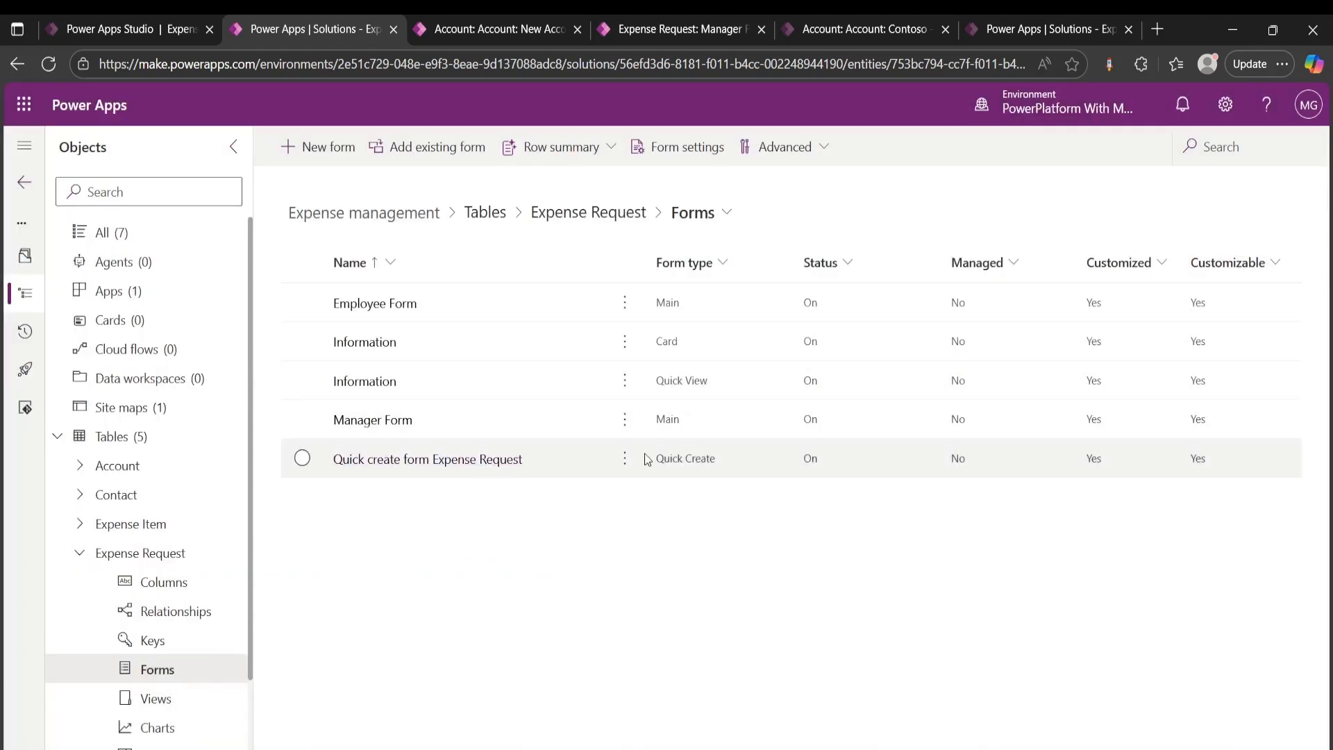
Open the Expense Request quick create form for editing and add the Title column to its first section
click(625, 458)
click(657, 493)
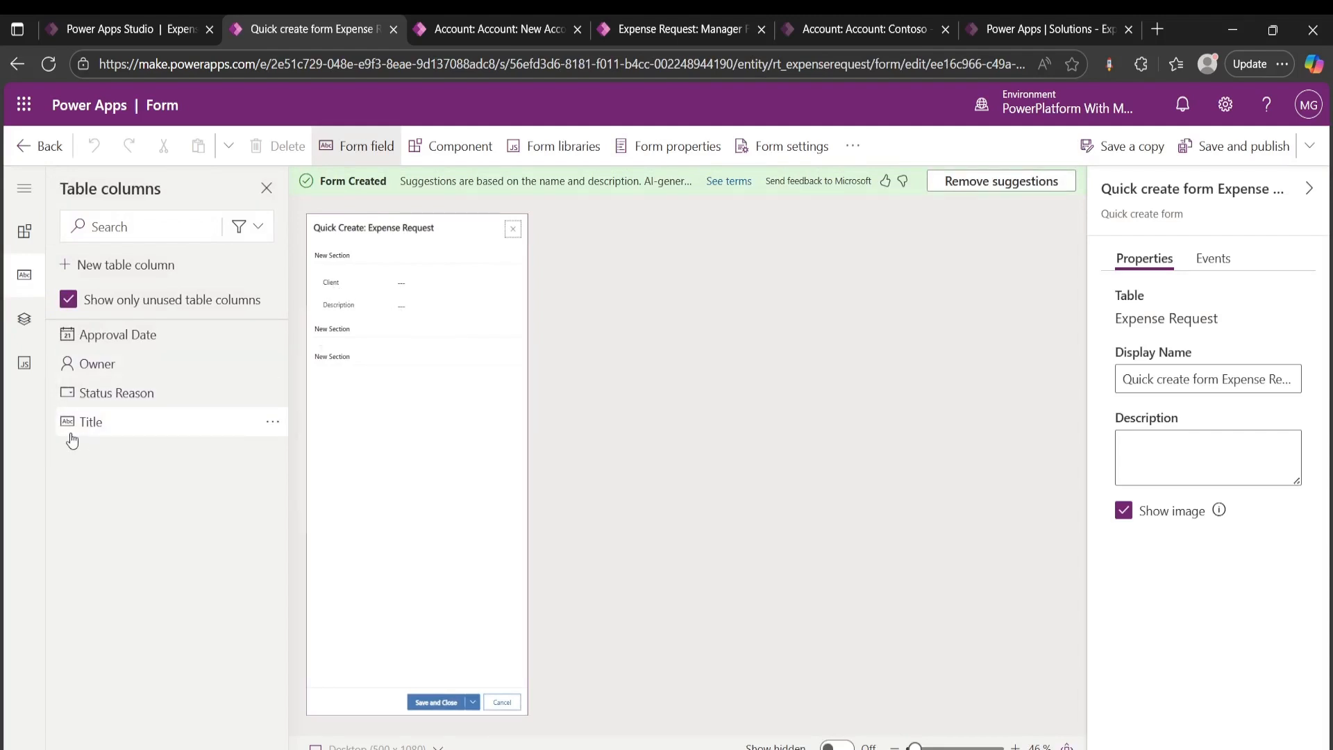
mouse_move(72, 440)
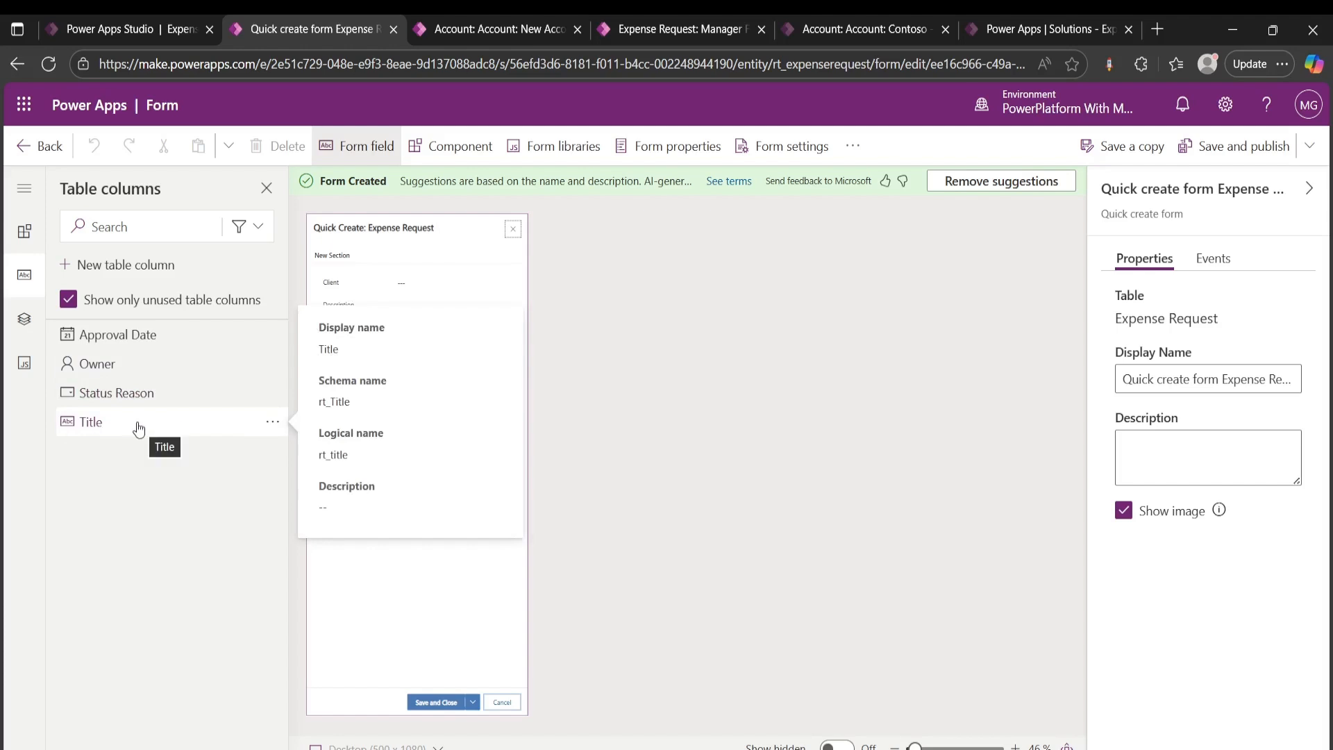
drag(137, 426, 333, 261)
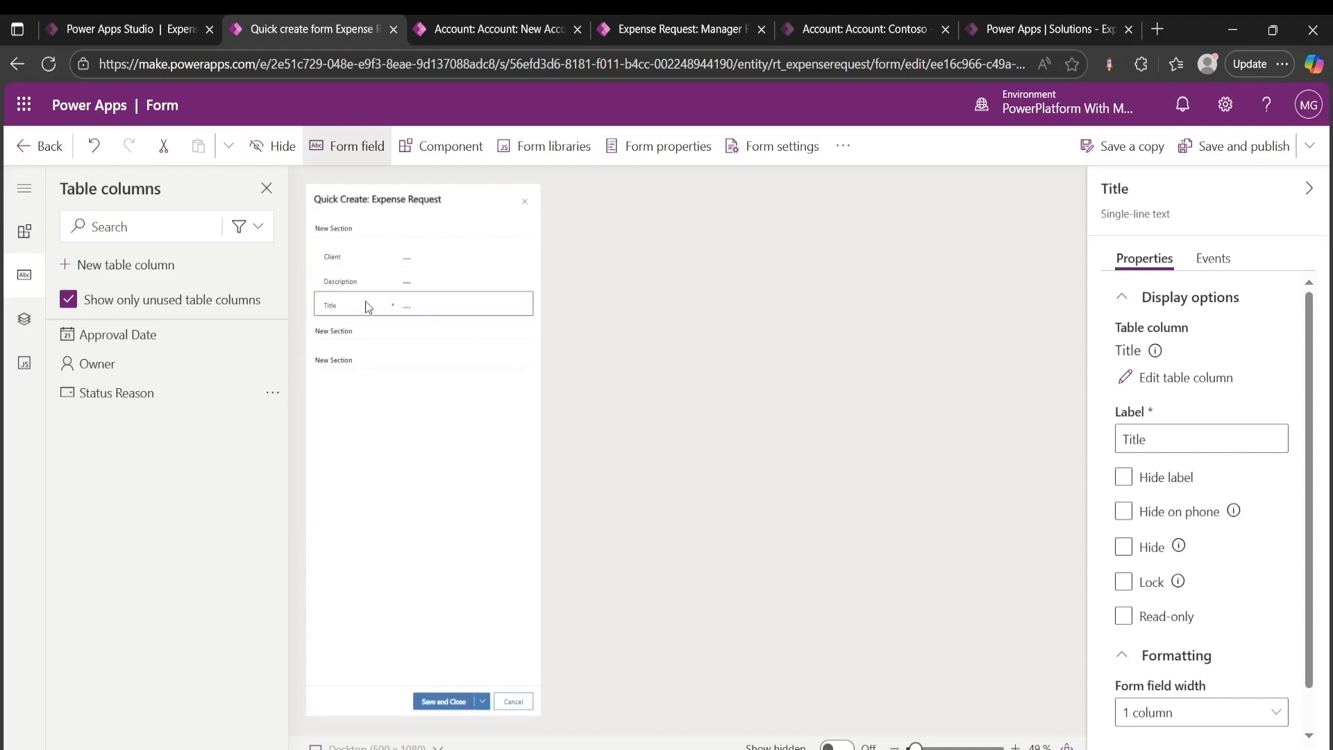
Move the Title field above Client in the quick create form and save and publish the form
mouse_move(351, 298)
mouse_down()
mouse_move(337, 247)
mouse_move(334, 290)
mouse_move(392, 285)
mouse_move(429, 318)
mouse_move(671, 297)
mouse_up()
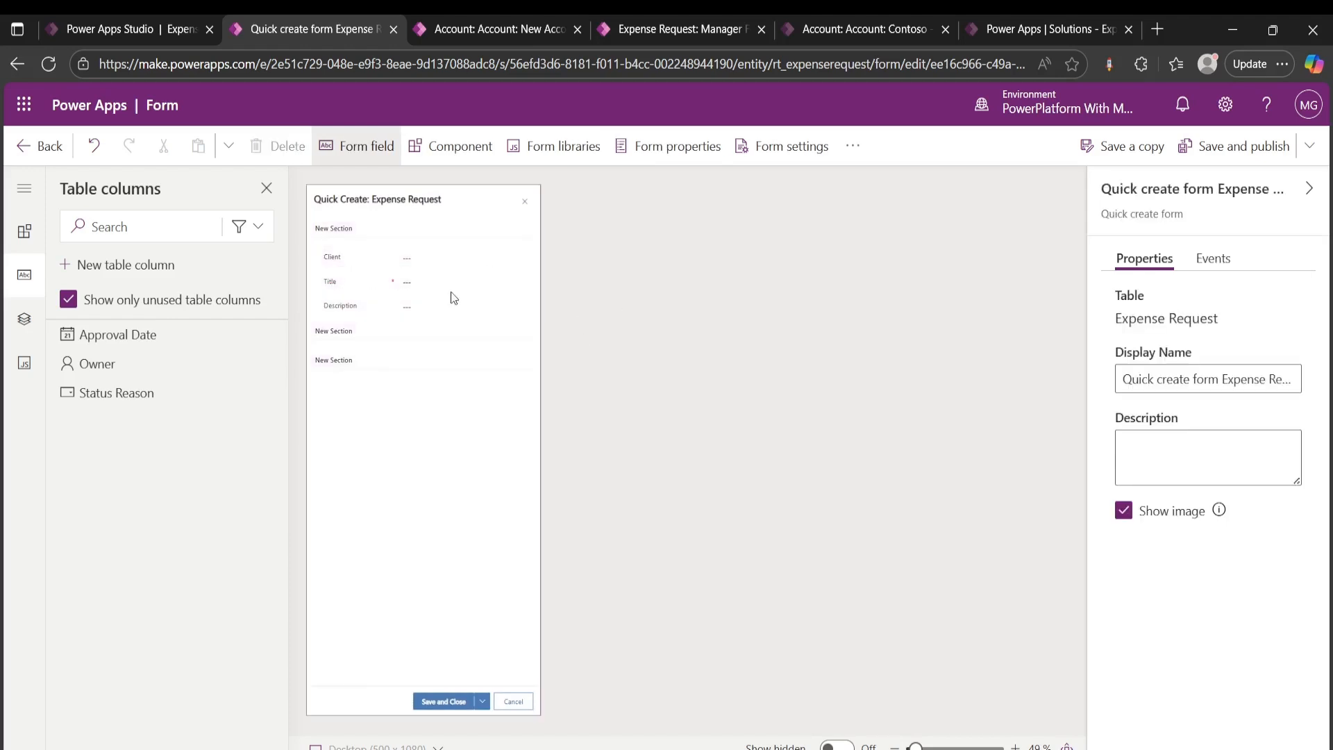
click(338, 281)
drag(334, 281, 339, 249)
click(844, 311)
click(1244, 147)
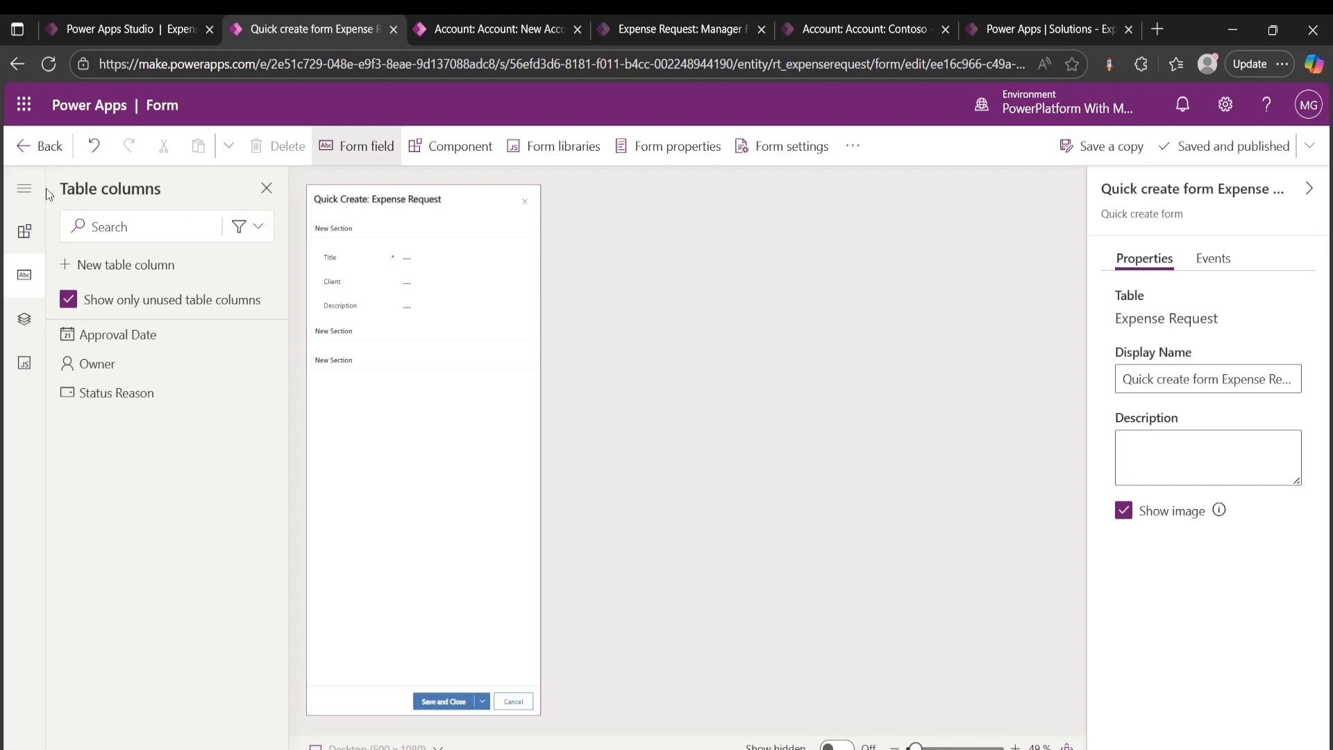
Return to the full object list of the Expense management solution and publish all customizations
click(42, 145)
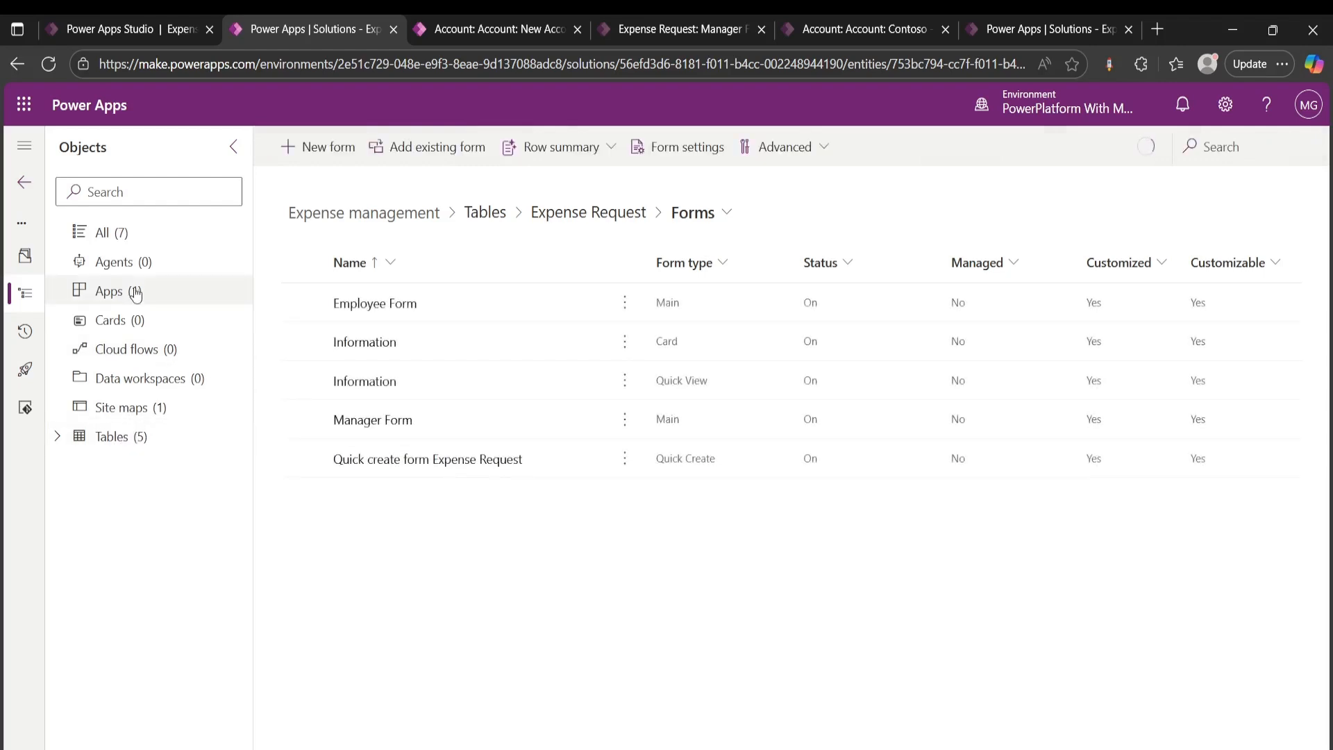
click(113, 233)
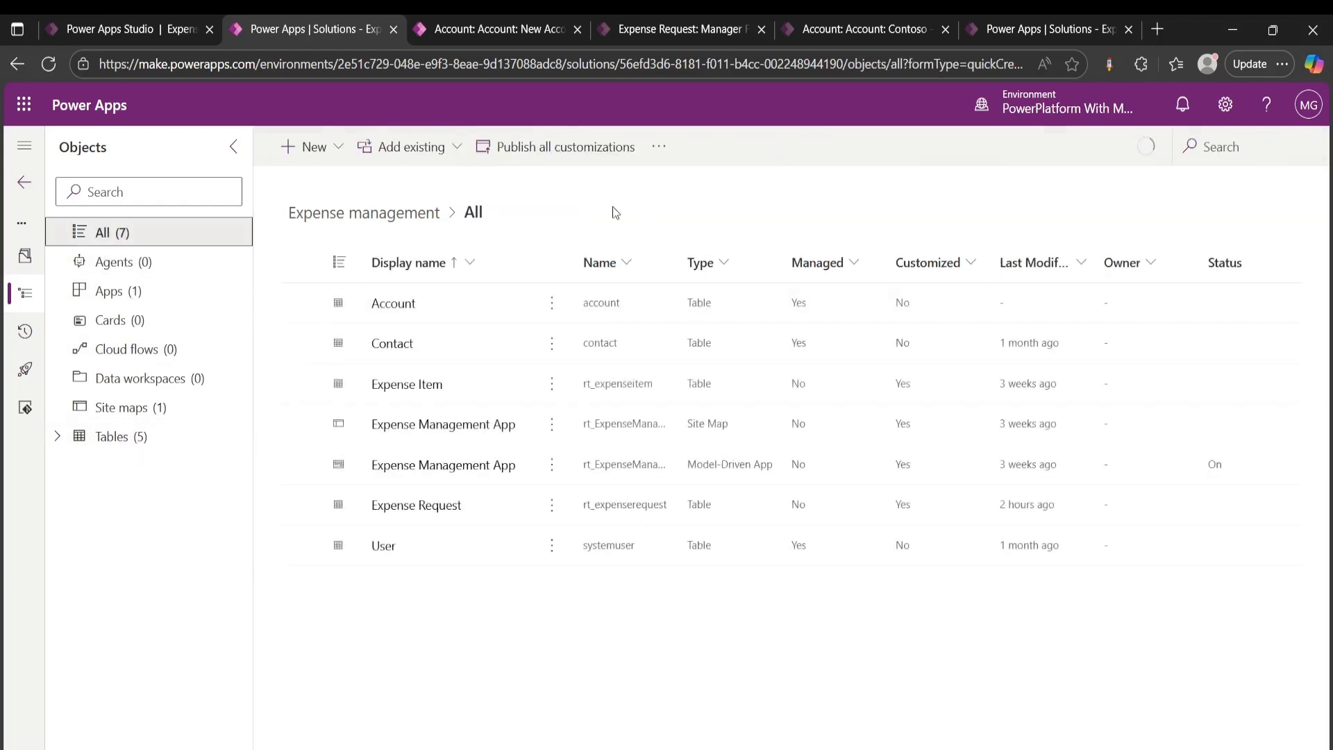
click(595, 156)
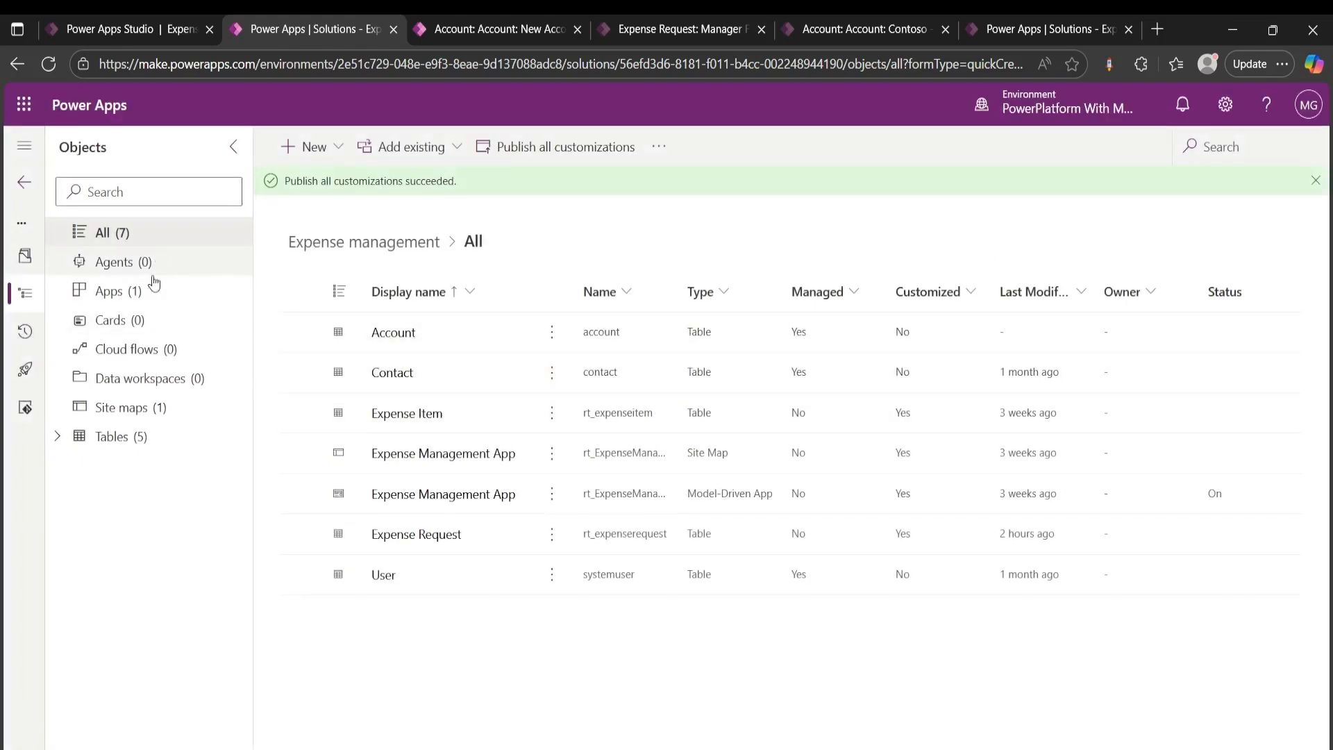
Open the Expense Management App from the solution's apps for editing
click(115, 291)
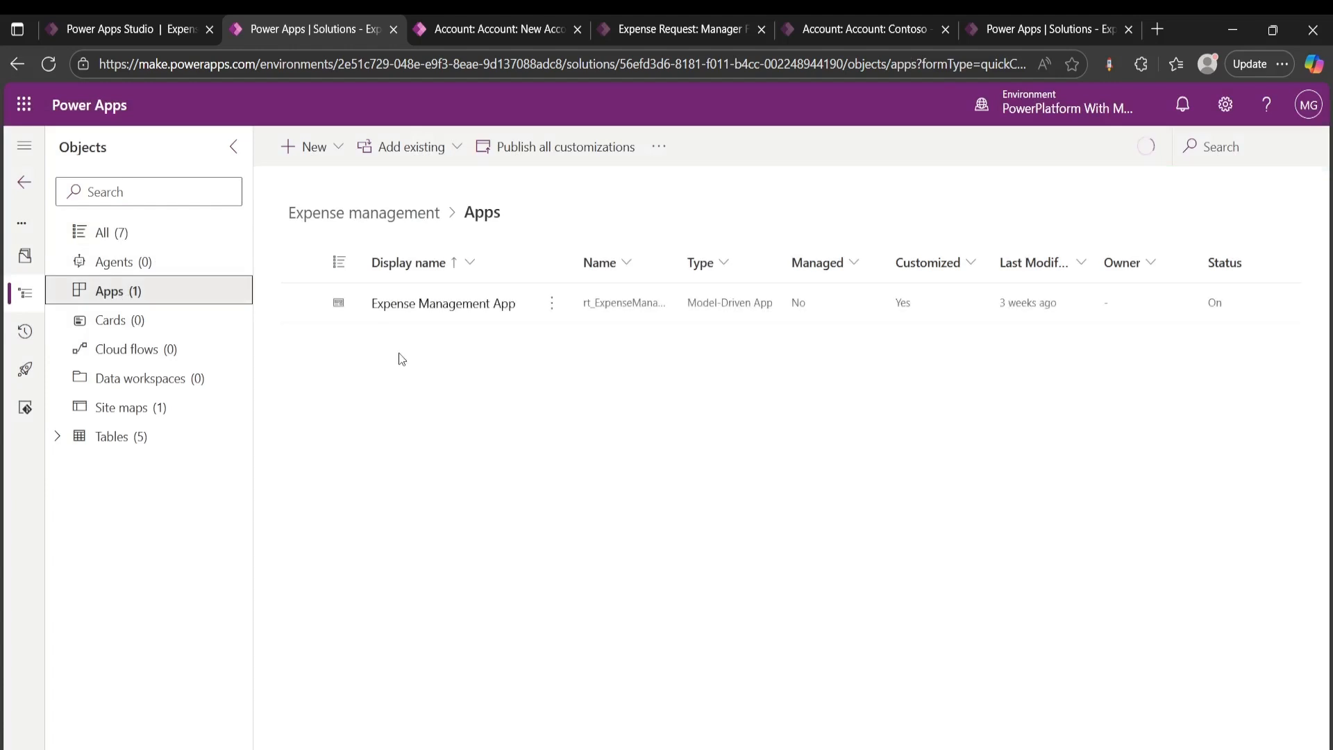
click(552, 303)
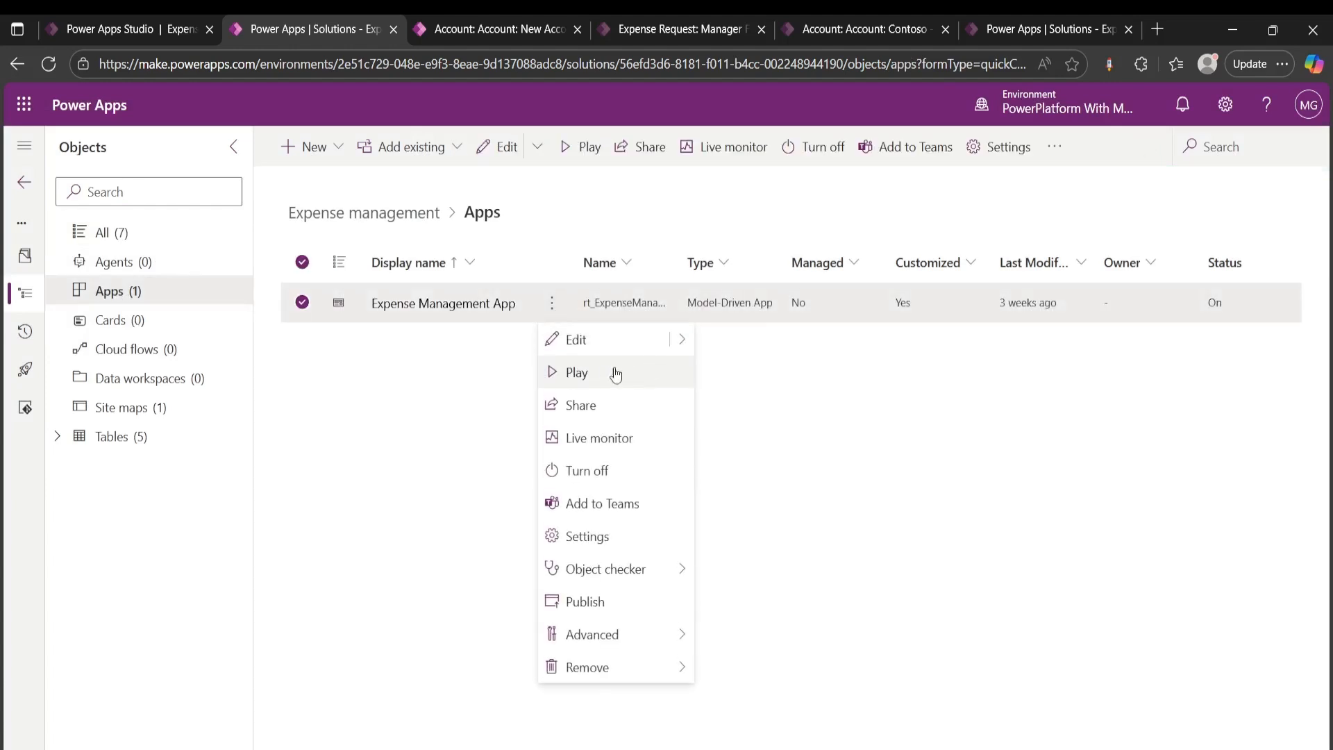
click(628, 340)
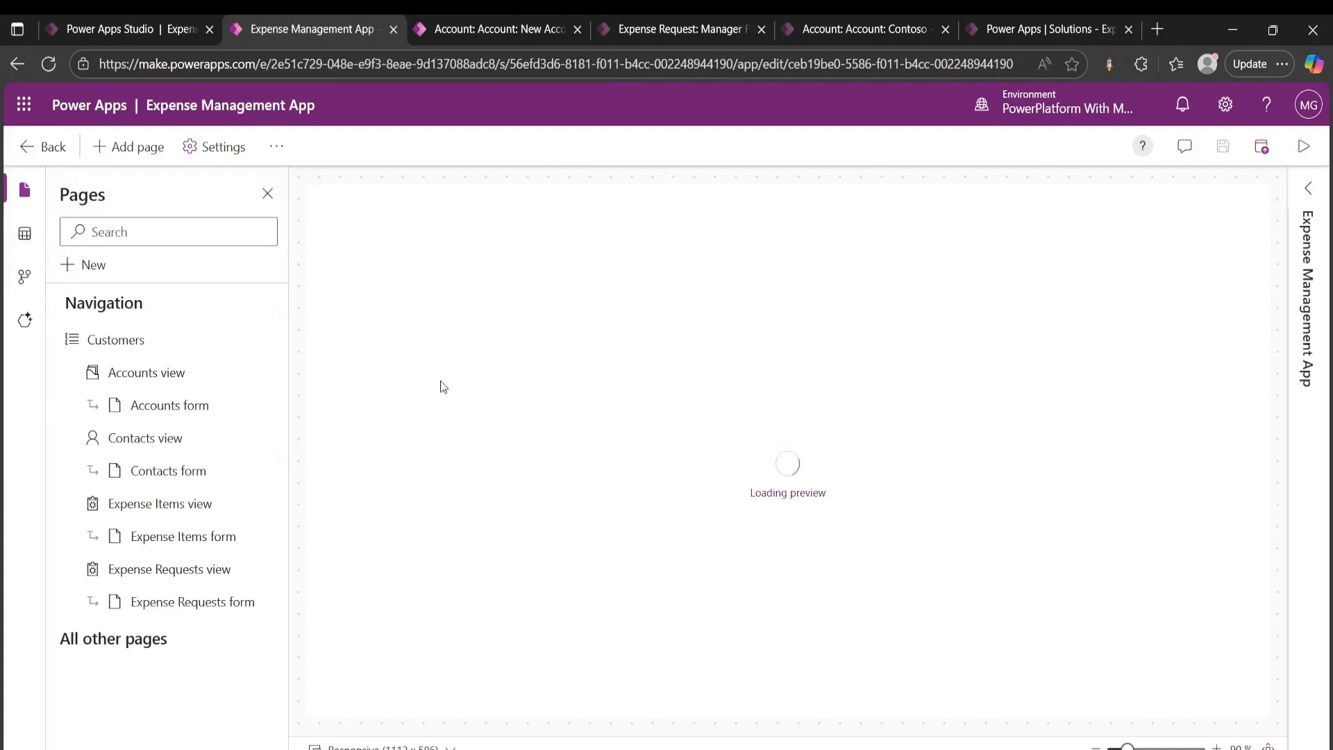
Review the forms included for the app's Expense Requests form page, then publish and play the app
click(166, 606)
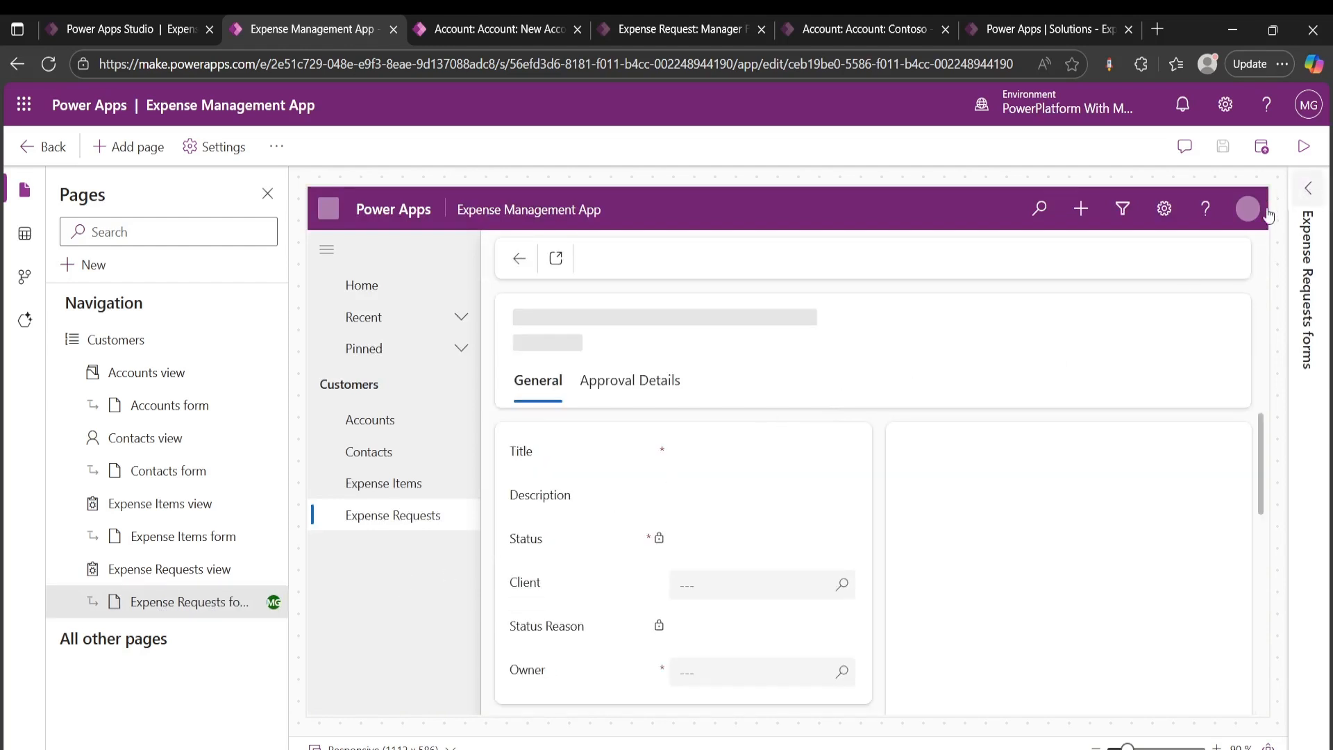
click(1138, 384)
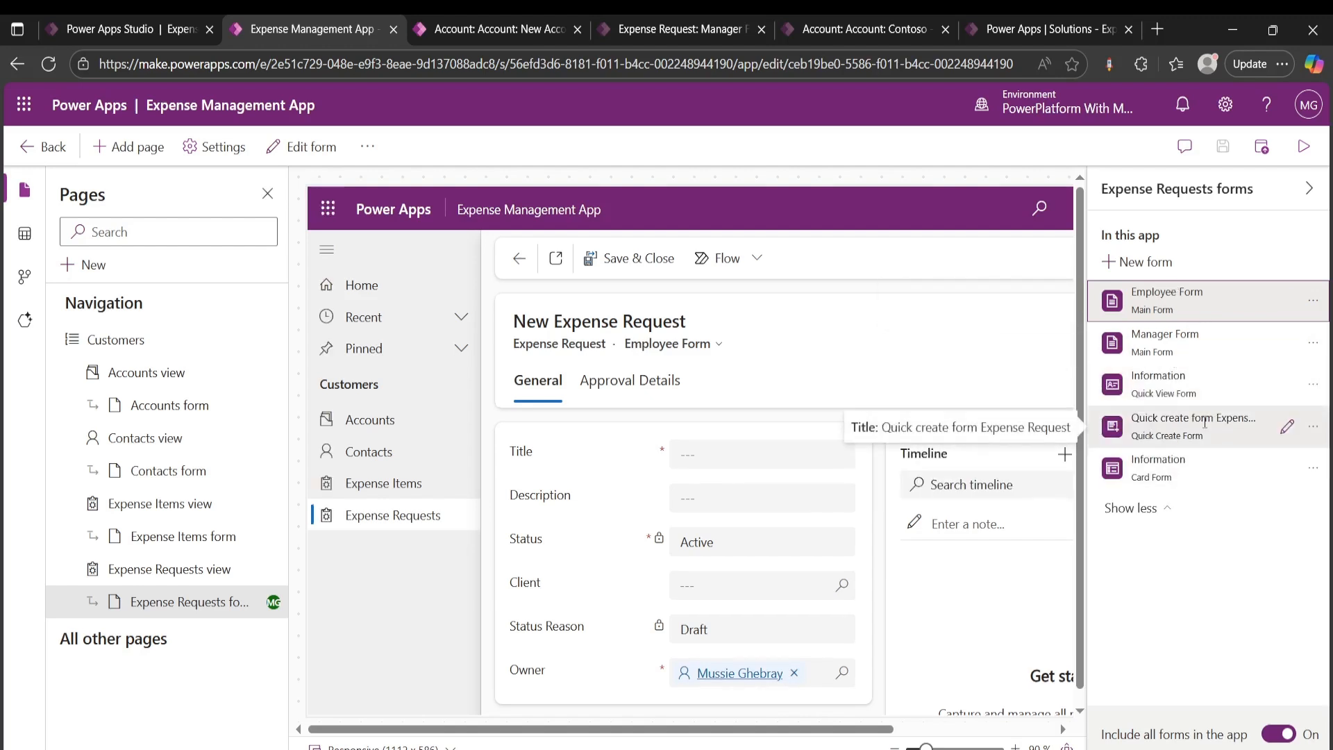
click(1263, 148)
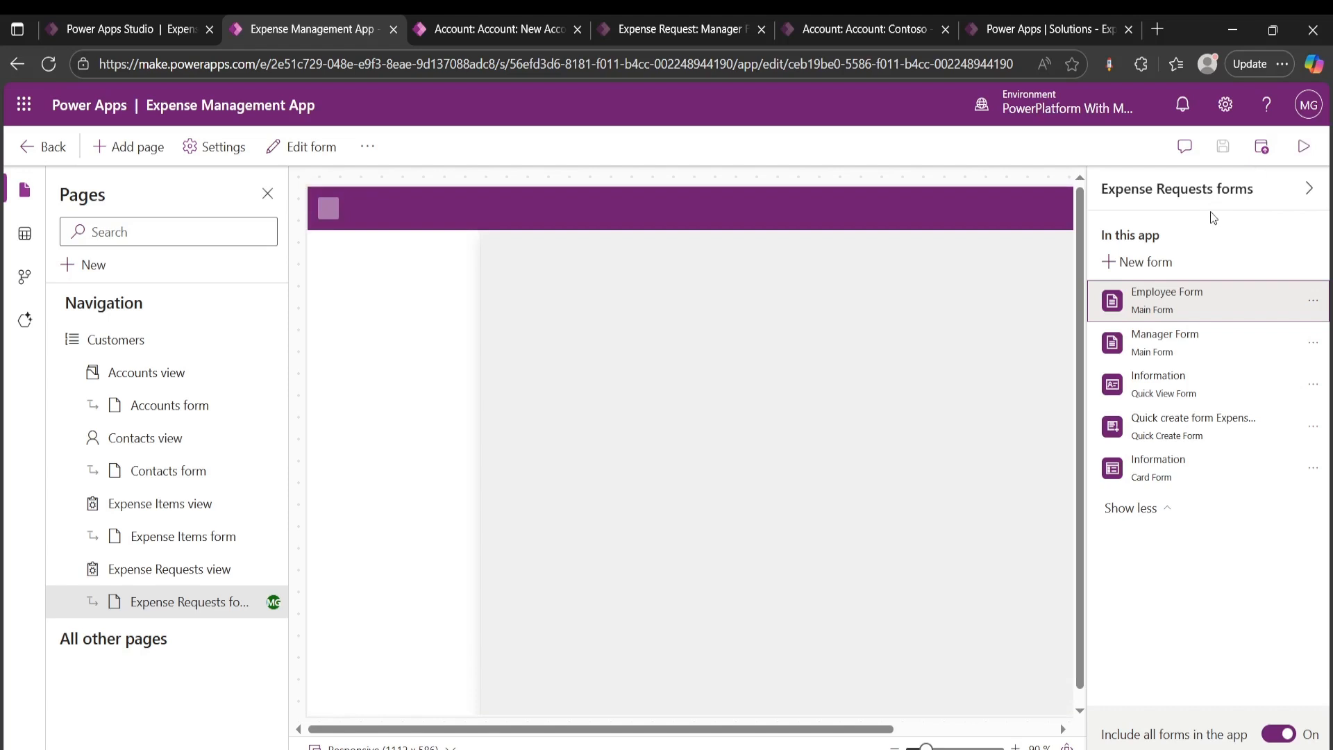
click(1304, 146)
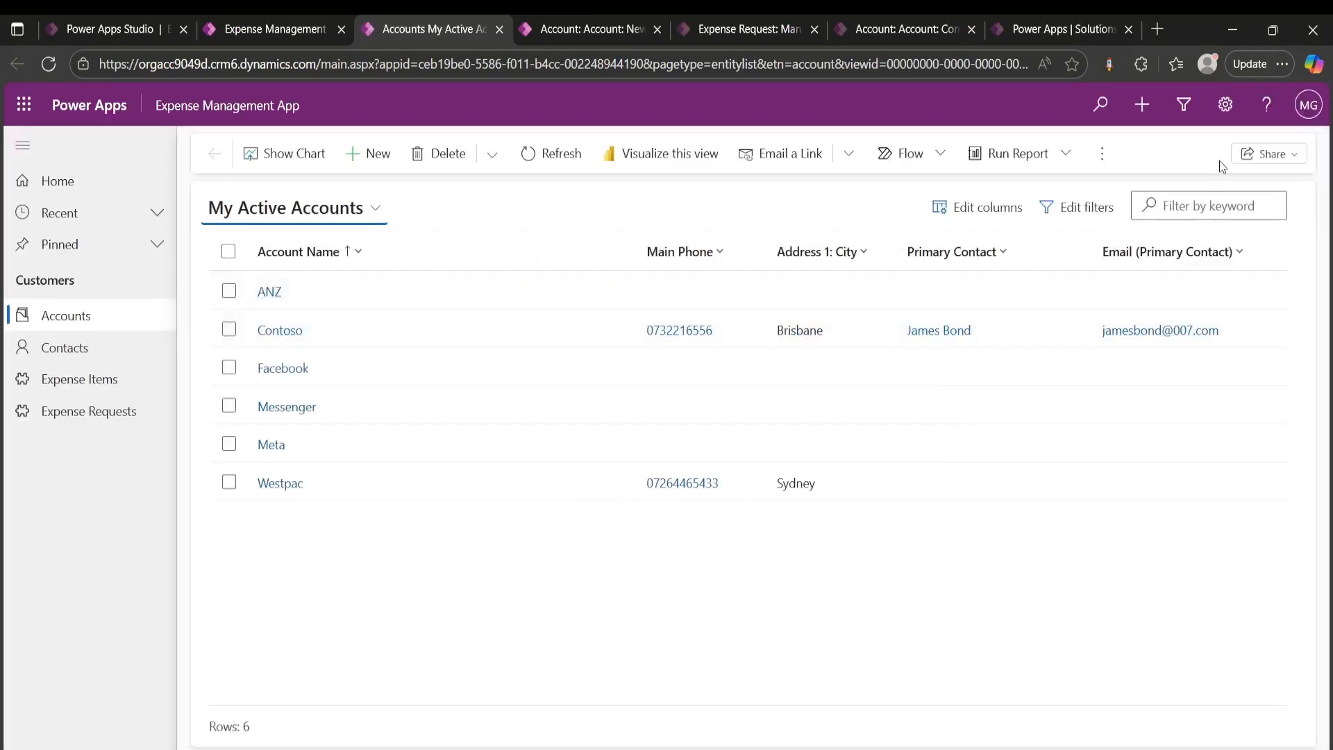
Start a quick create Expense Request and enter the title "Lunch with New clients", correcting the misspelled first word
click(1141, 106)
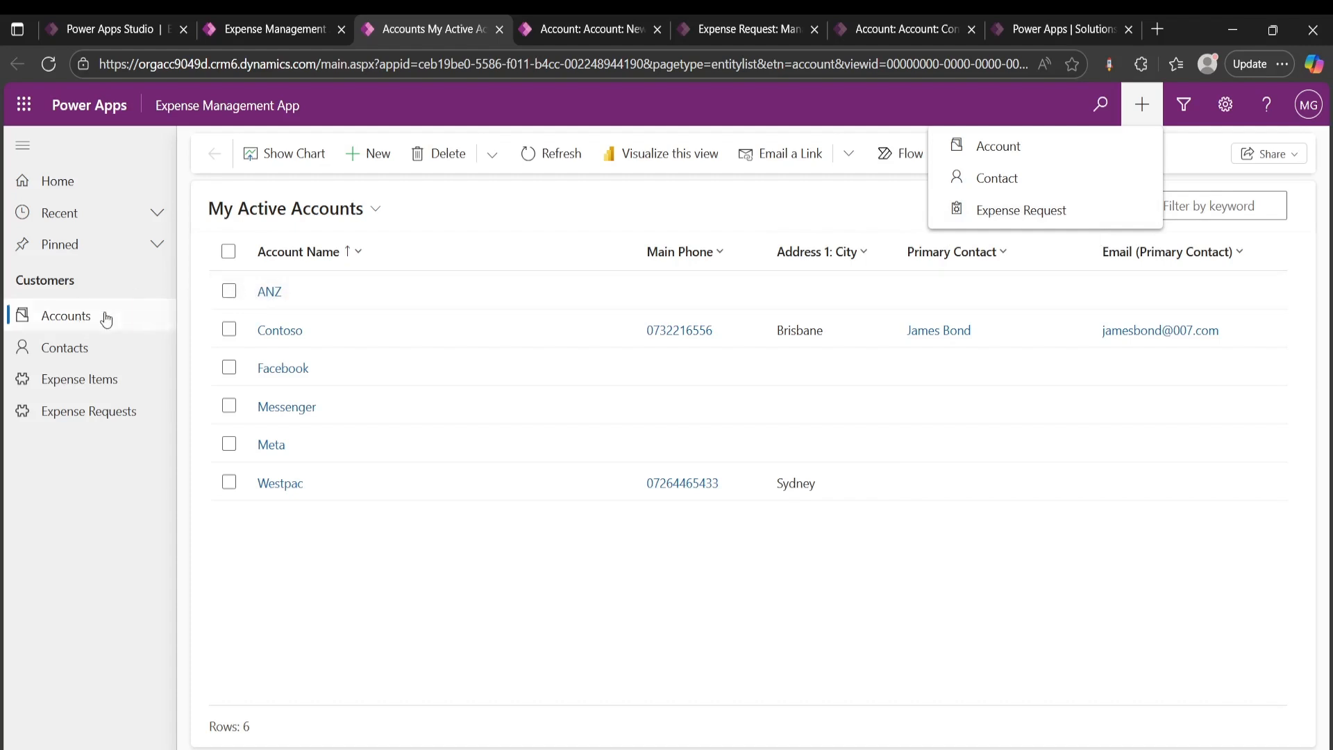
click(1021, 211)
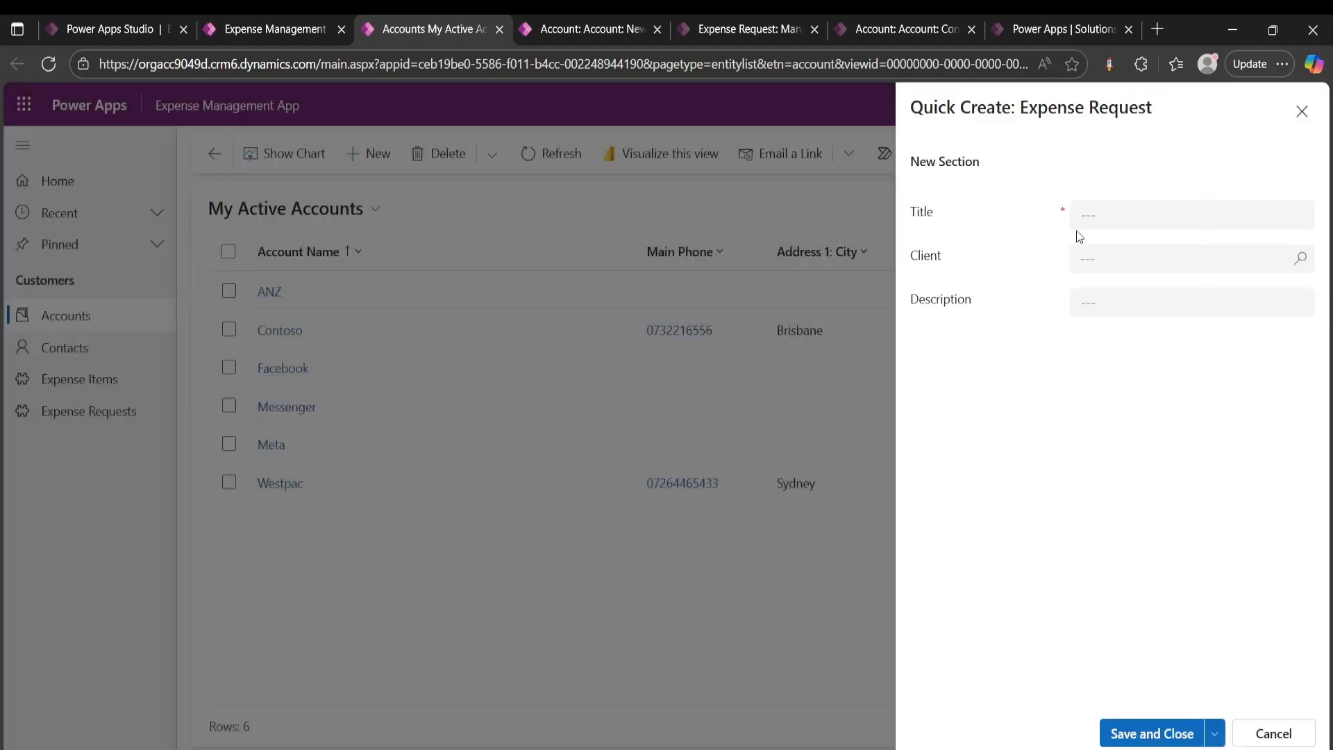
click(1087, 215)
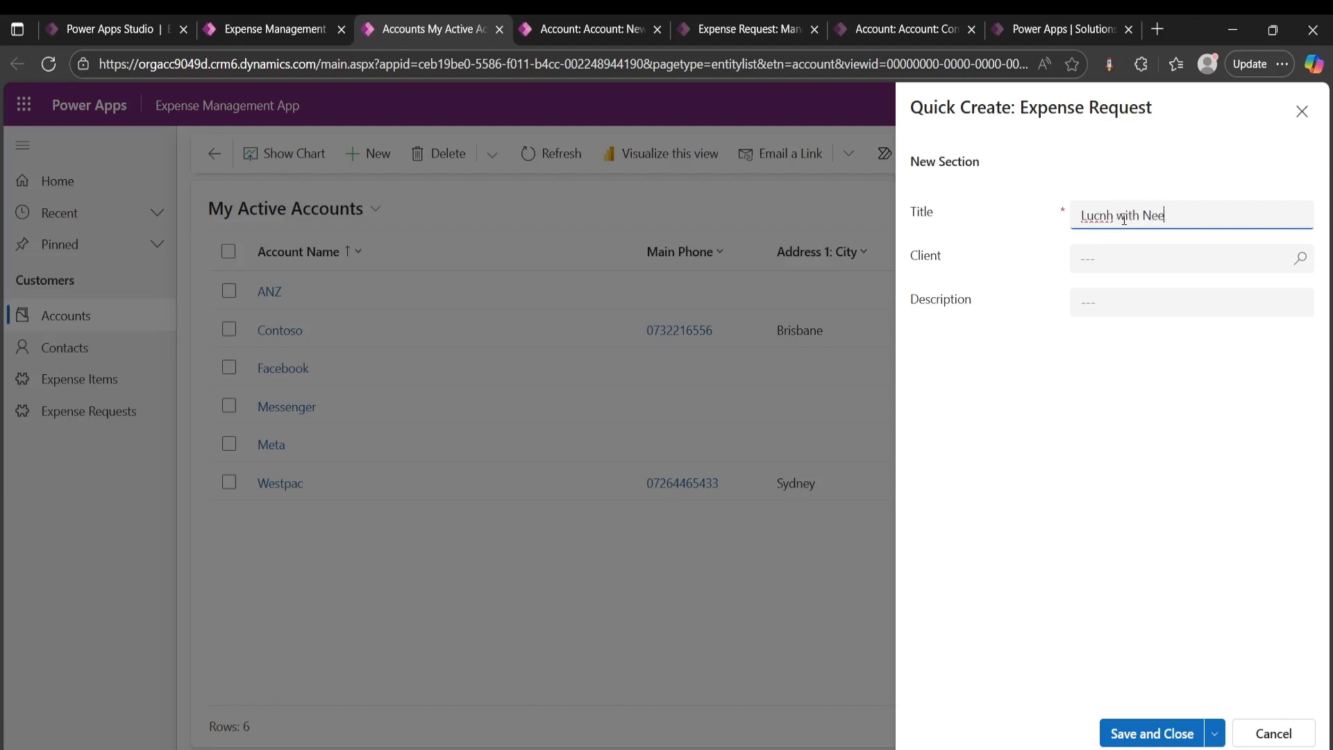
text(lients)
right_click(1109, 216)
click(1144, 230)
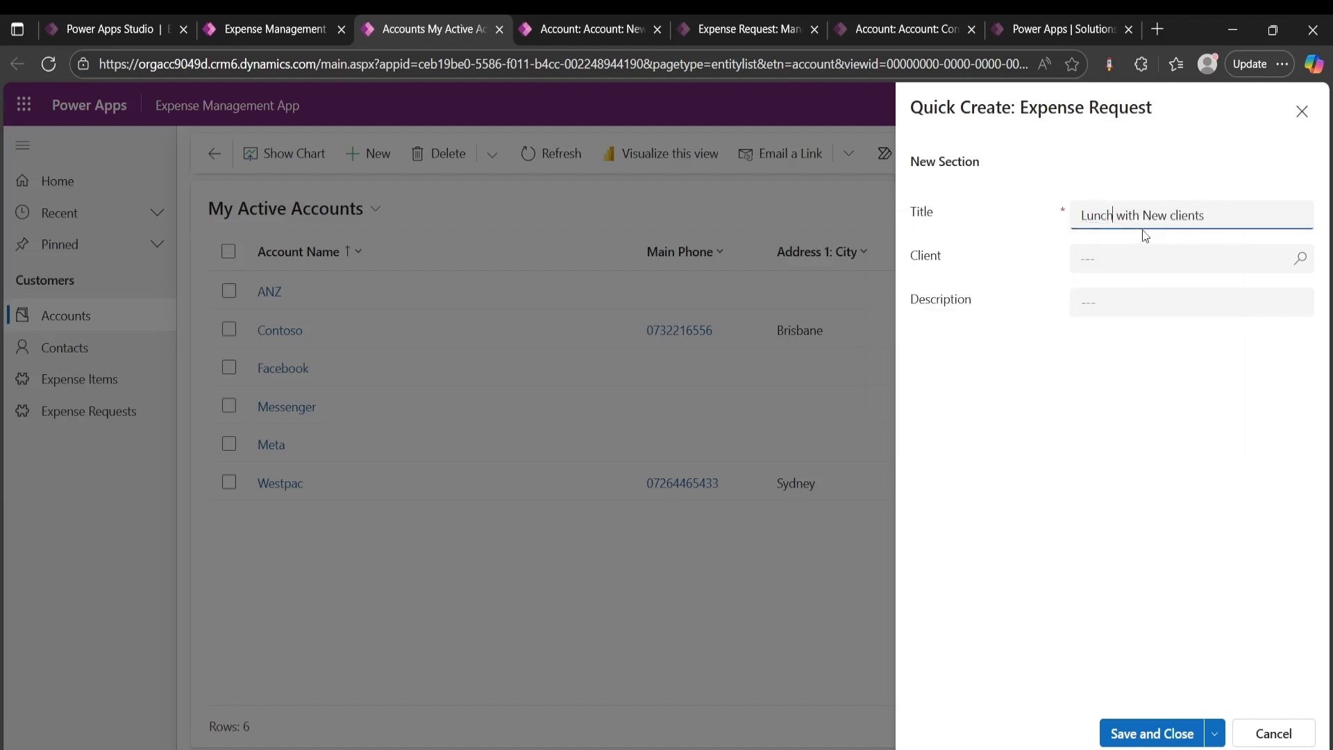
Set the request's client to ANZ and its description to "Took Relationship Manager to lunch", then save and close it
click(1129, 262)
click(1053, 334)
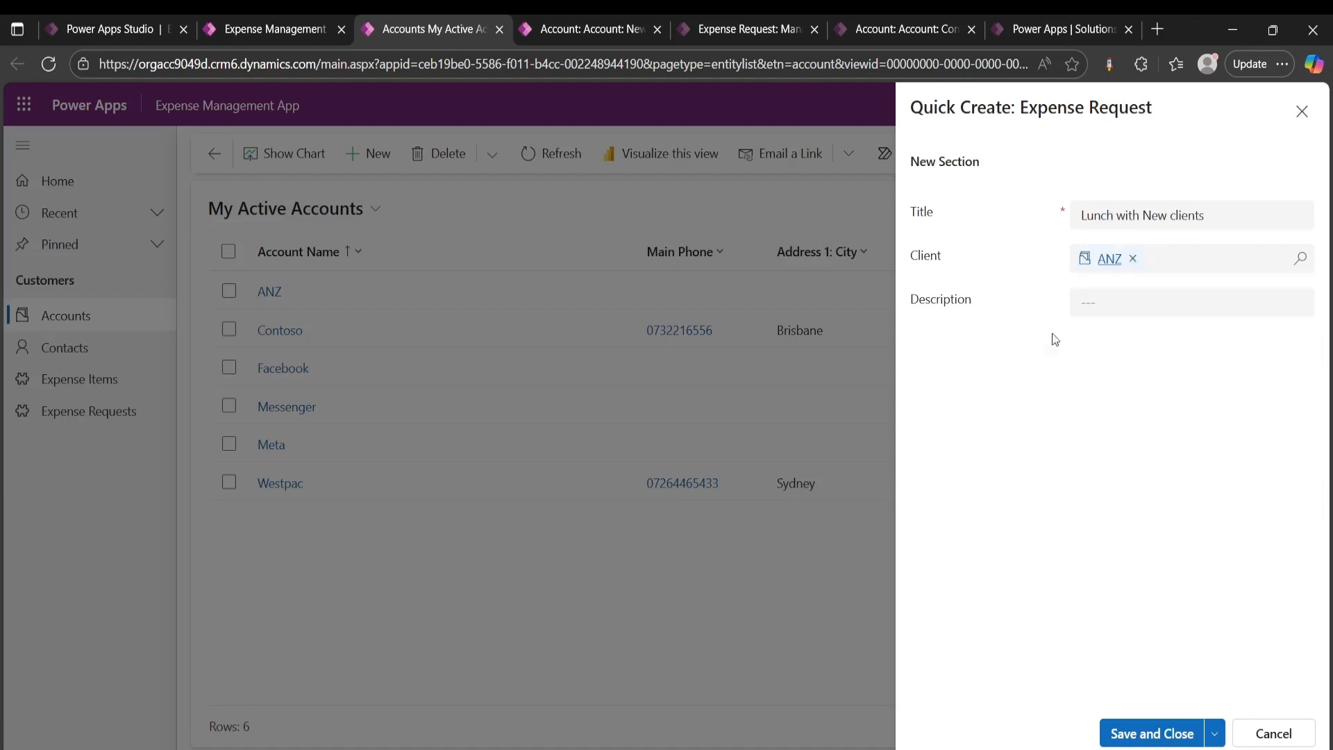
click(1135, 304)
text(Took Relation)
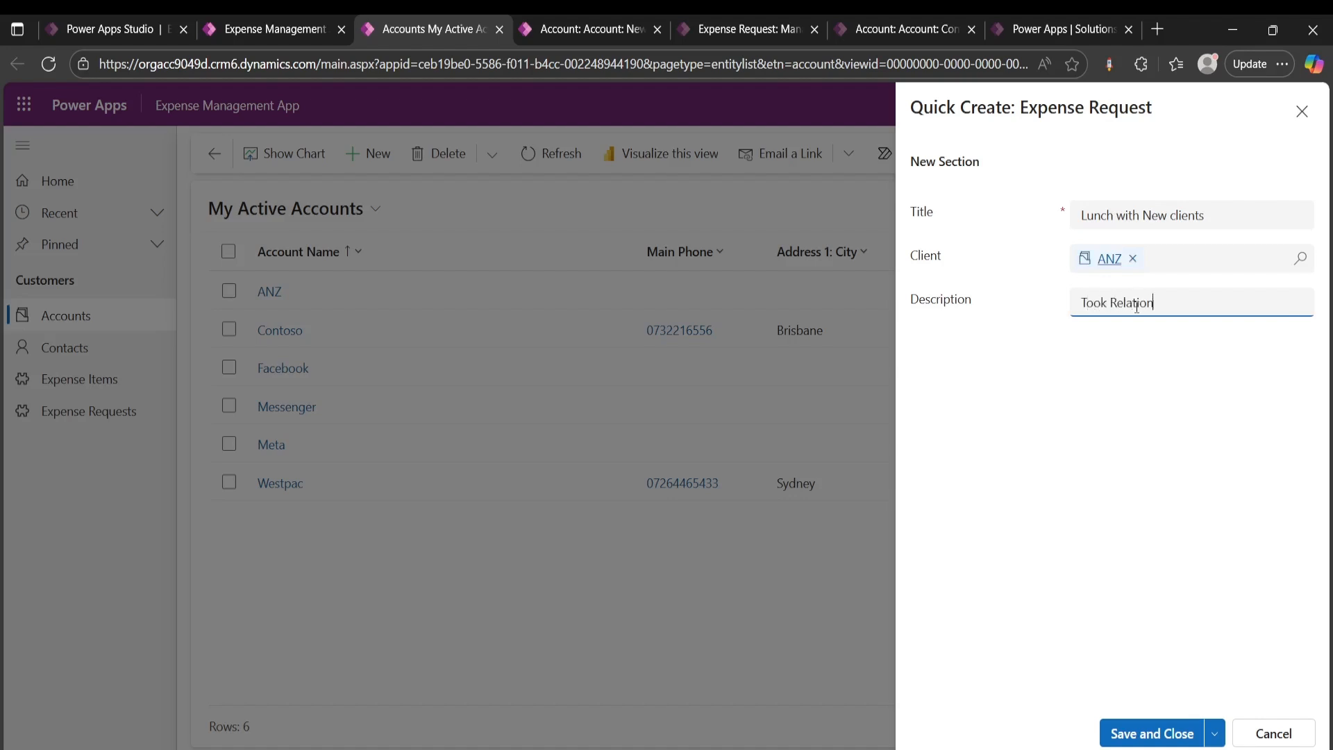
text(ship Manager to lunch)
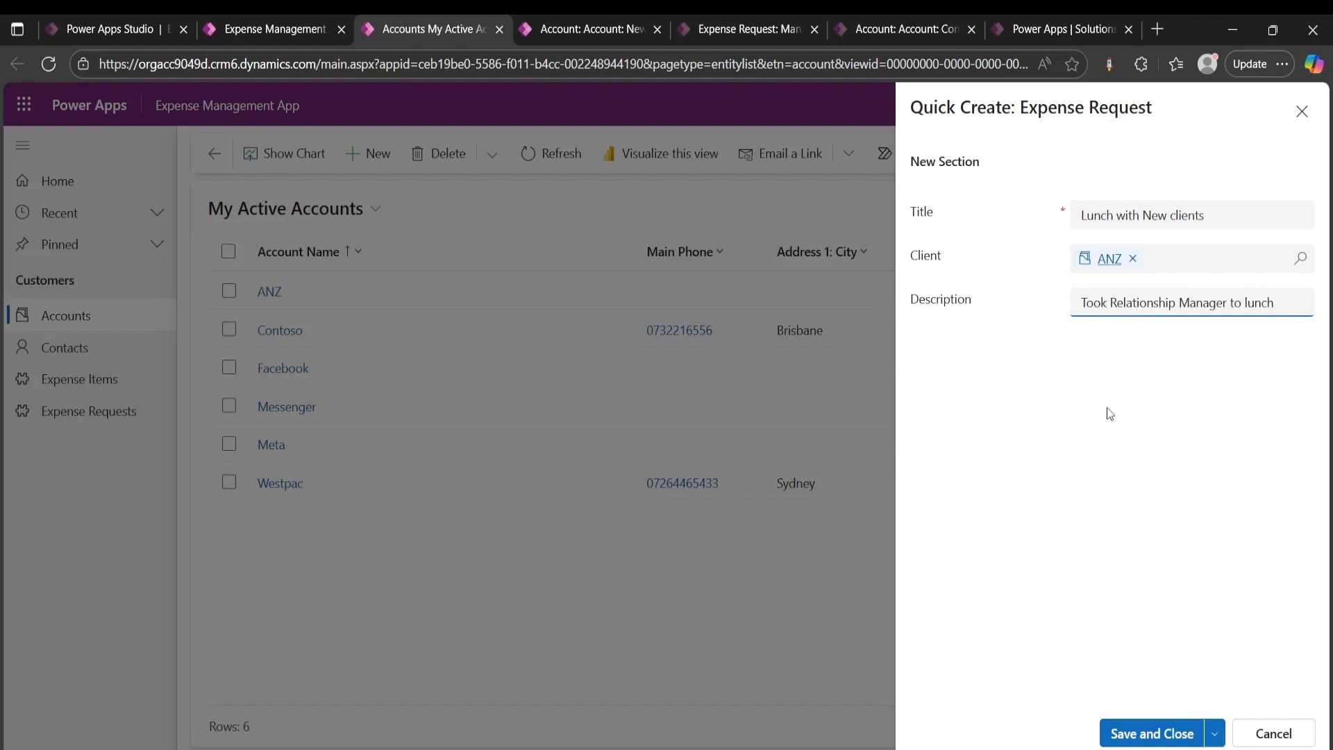
click(1135, 725)
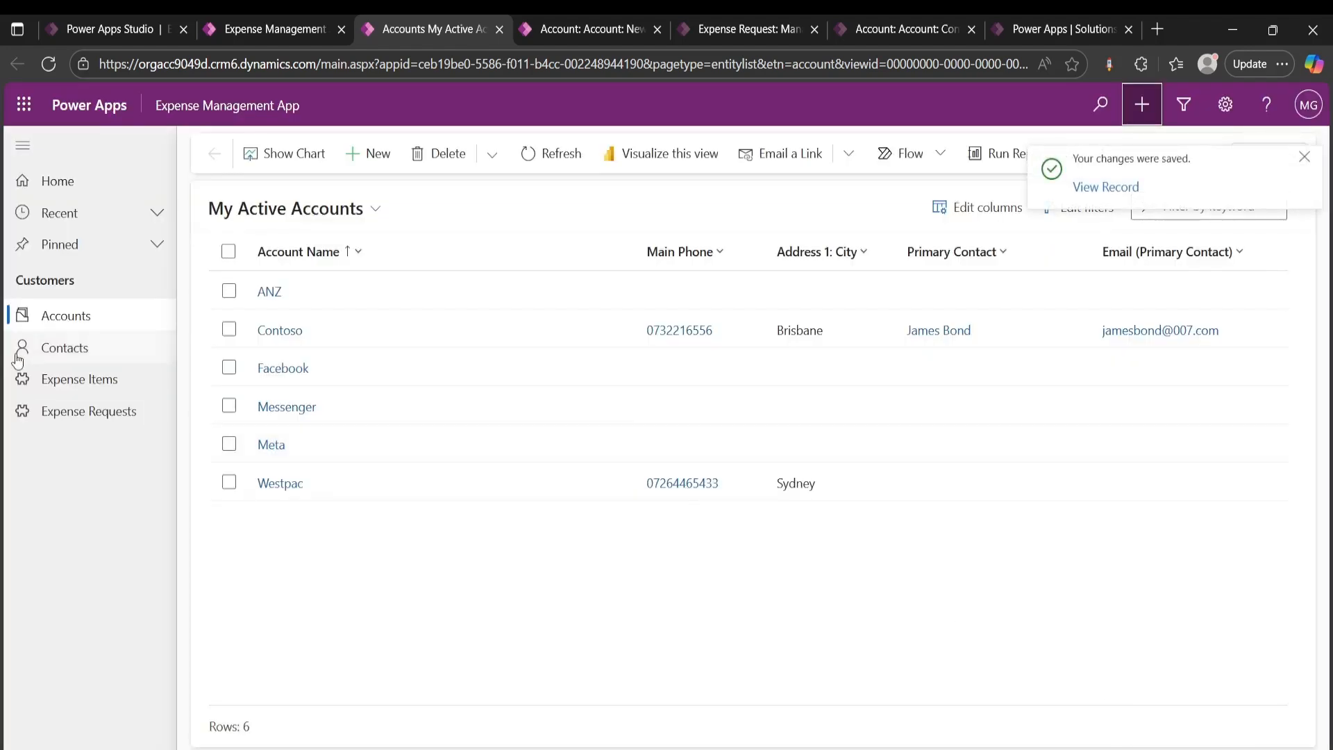
Open the "Lunch with New clients" record in Expense Requests to check the saved field values
click(82, 419)
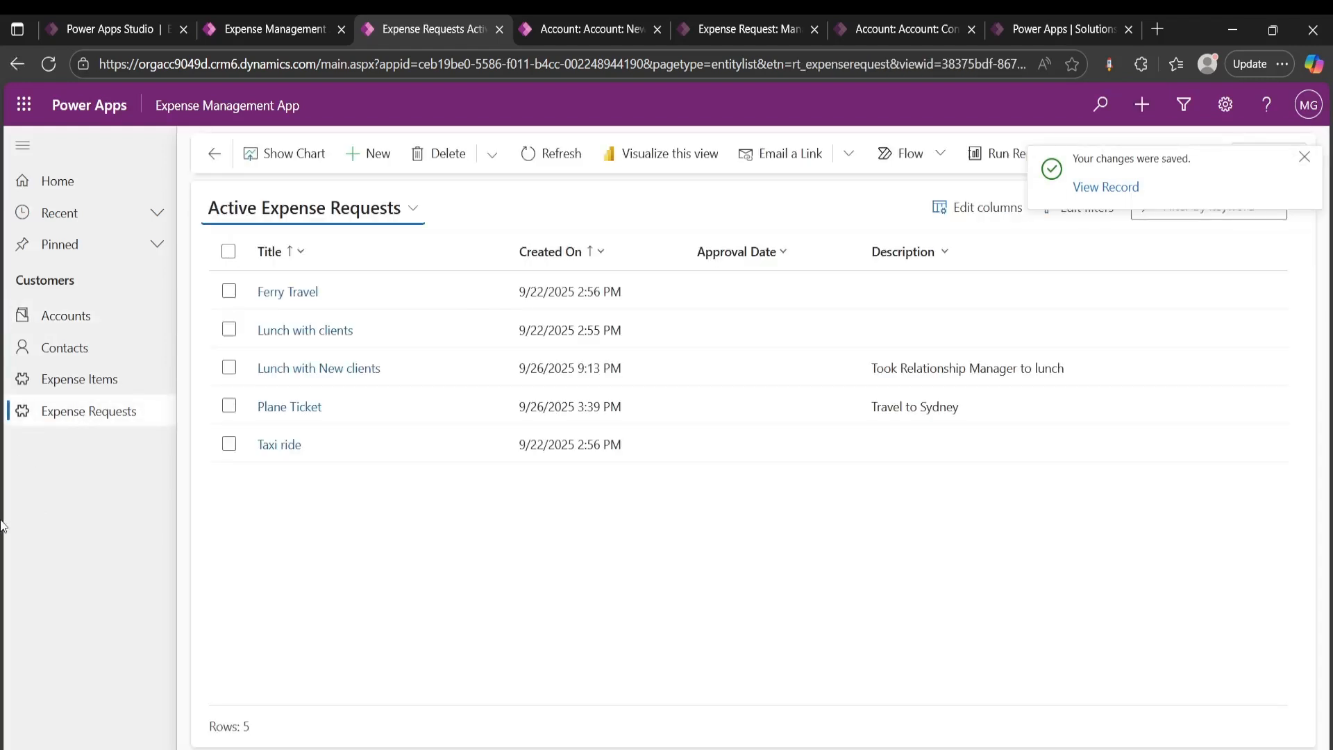
click(319, 372)
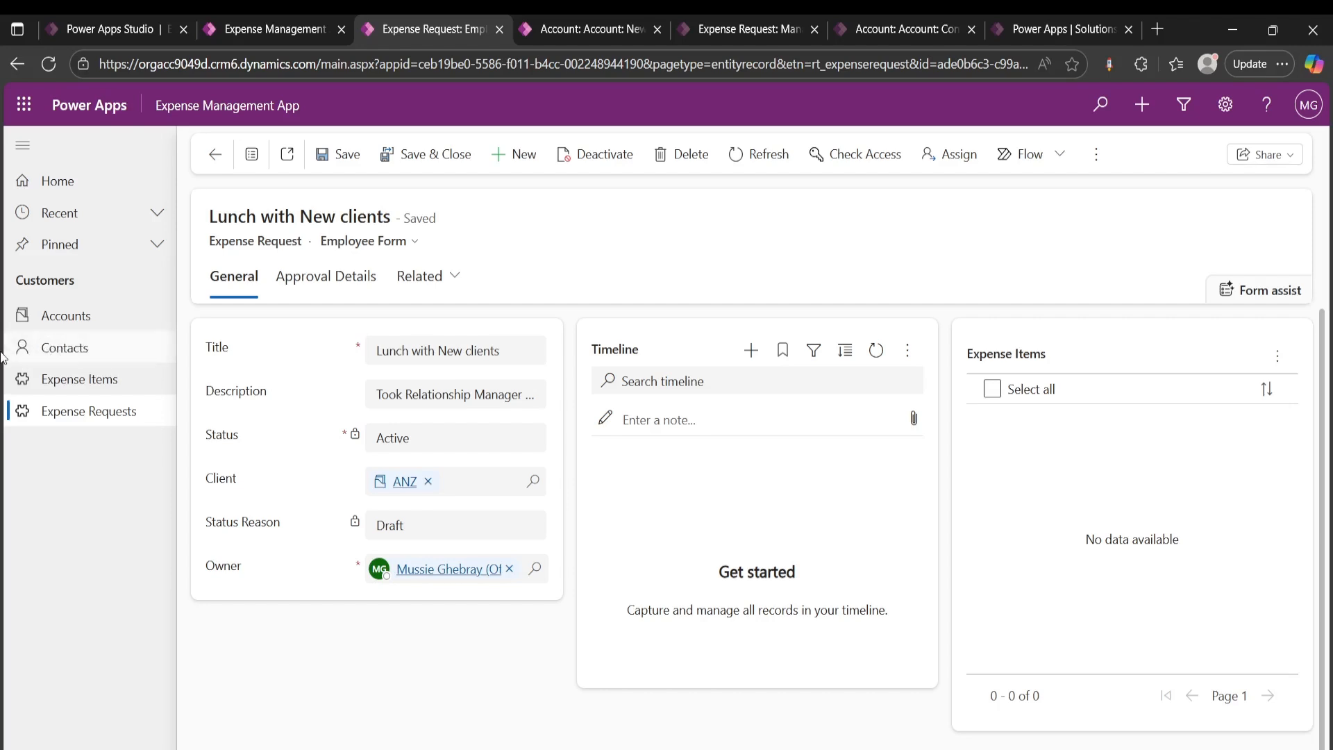
View the accounts list and open the contact record linked to Contoso to look at its form
click(64, 315)
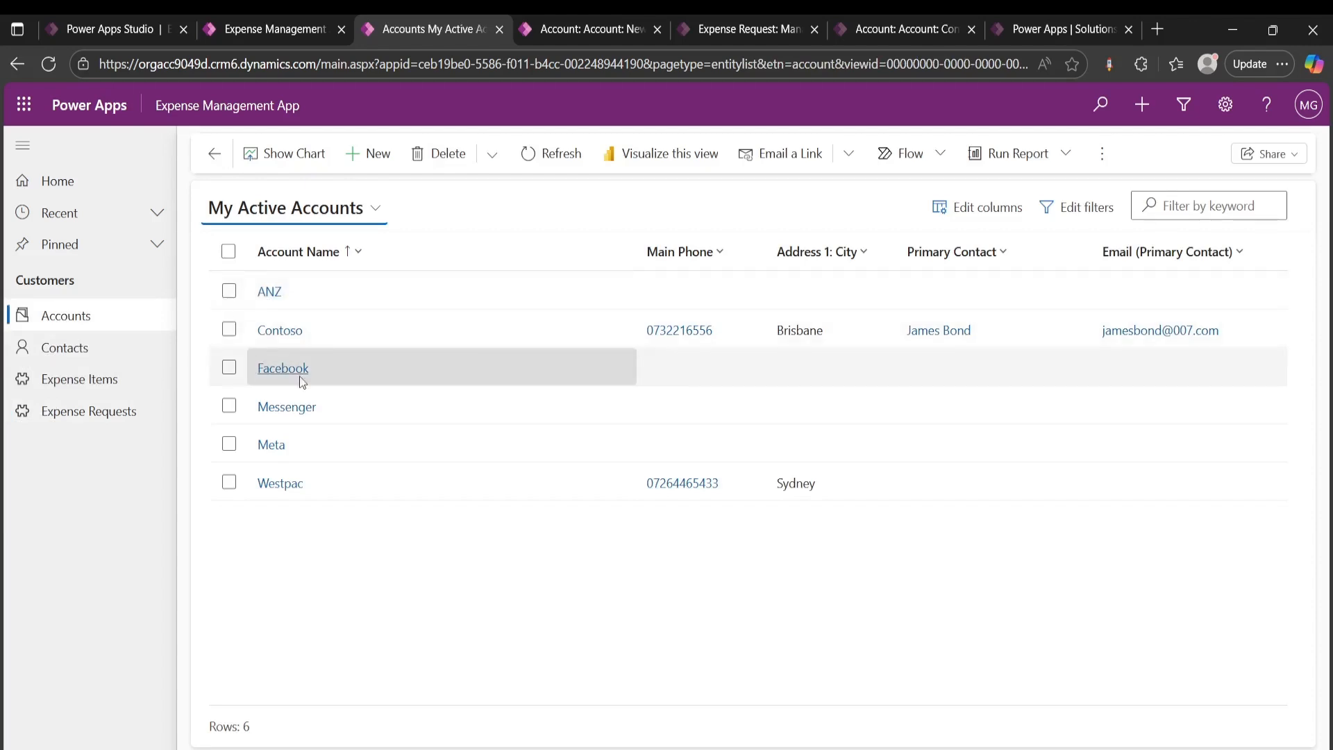
click(81, 354)
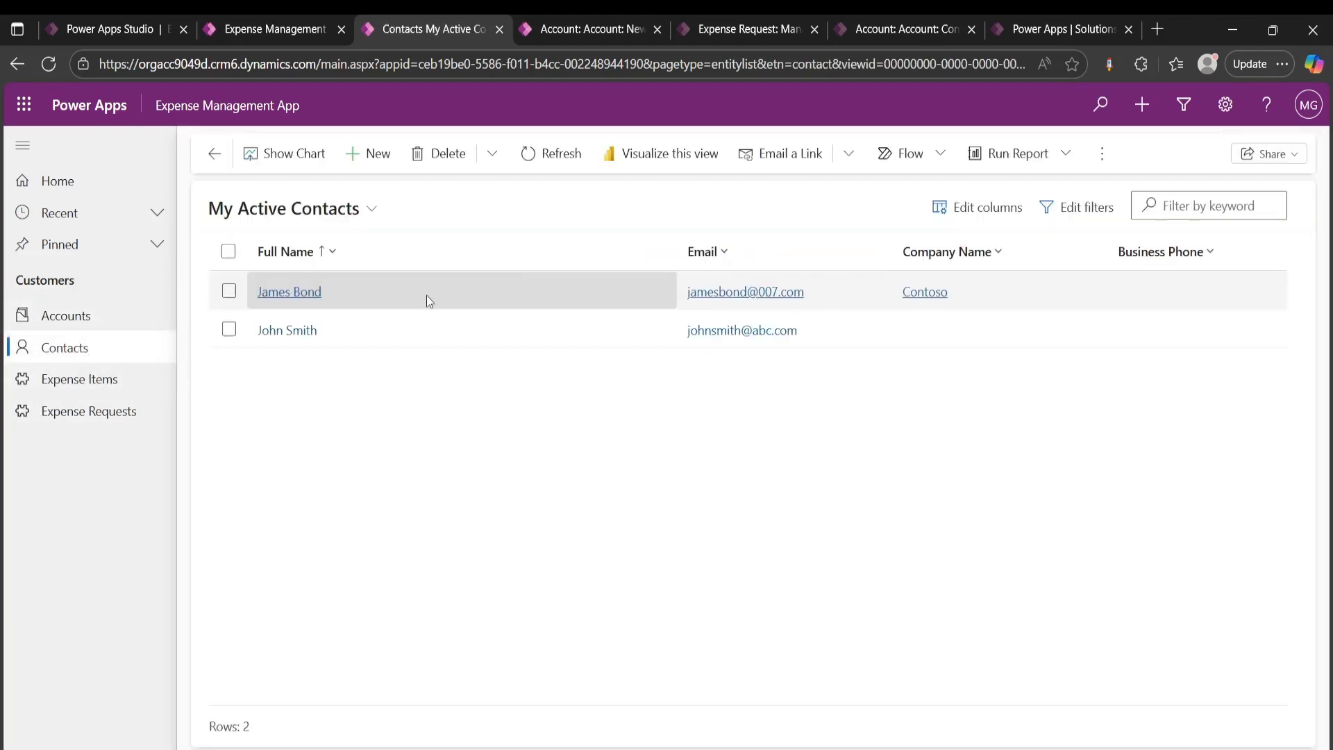
click(290, 294)
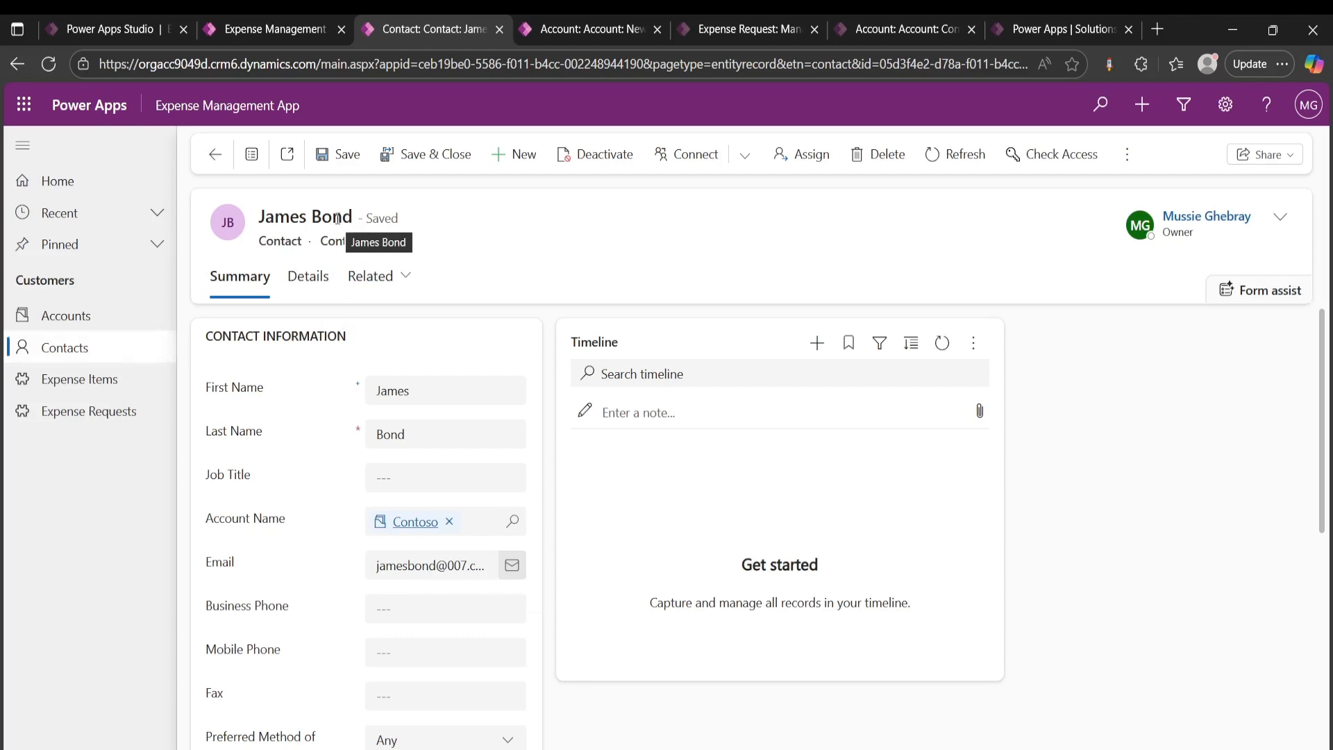
Open the Westpac account and set its Primary Contact to the contact that has no company name
click(97, 316)
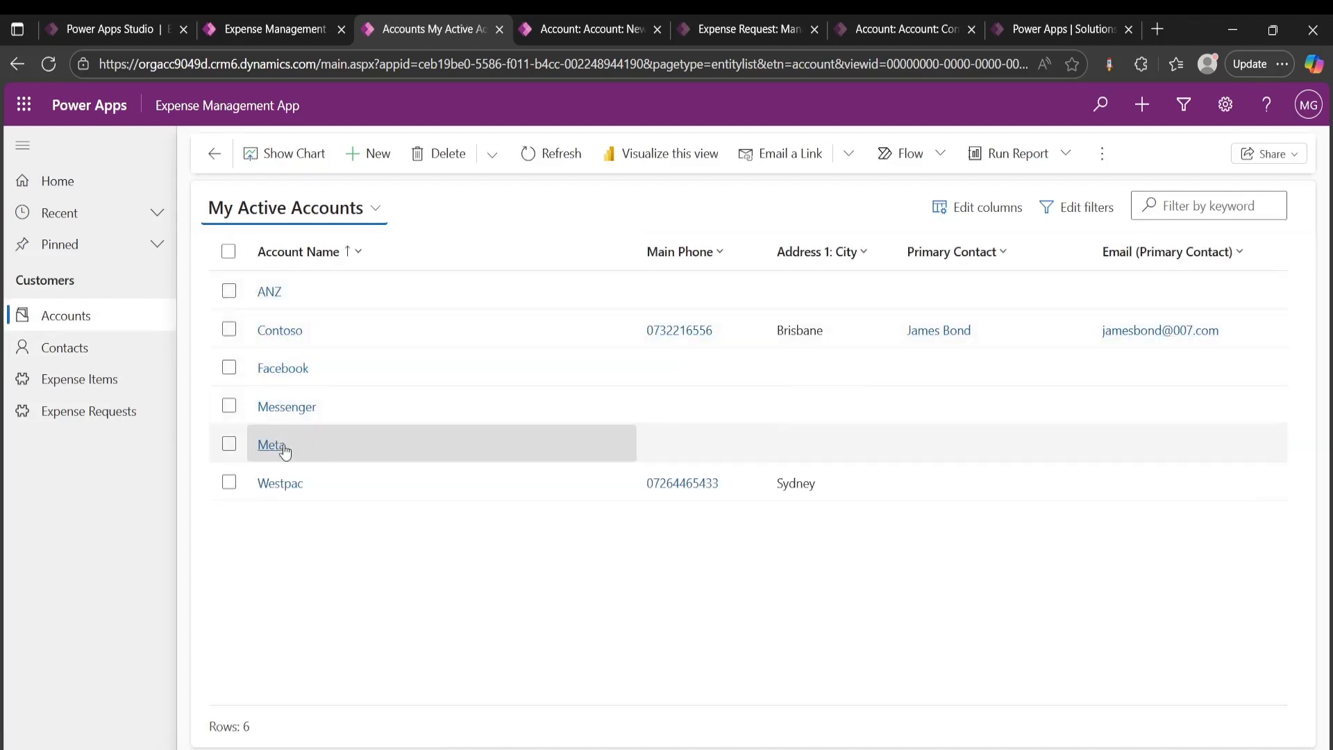
click(281, 484)
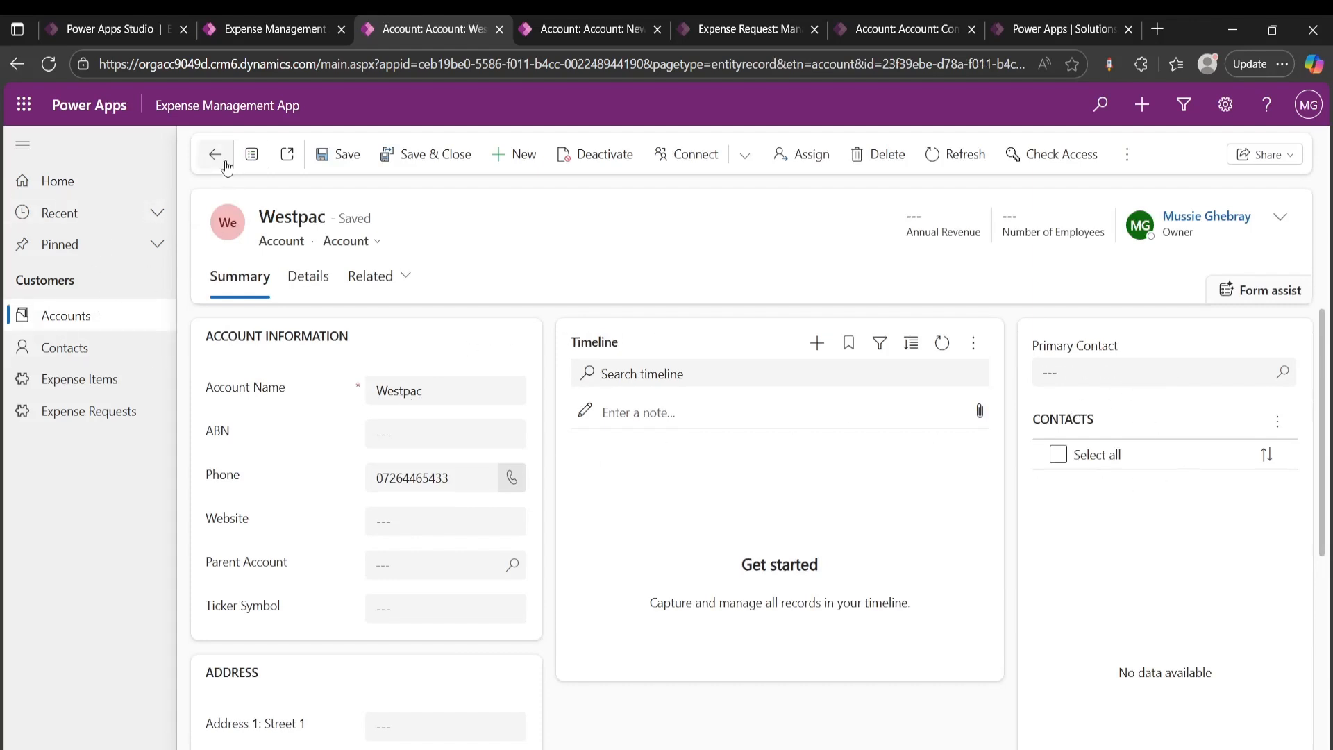
click(1079, 378)
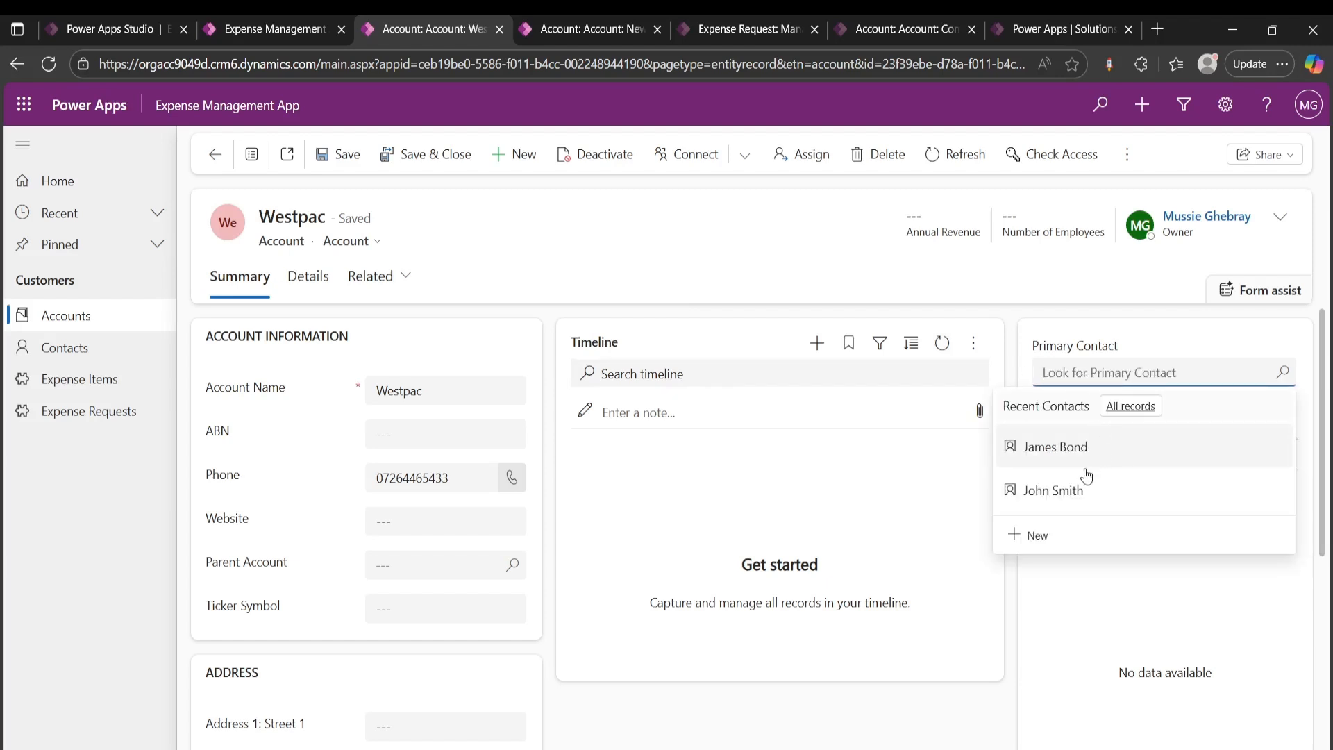
click(1052, 493)
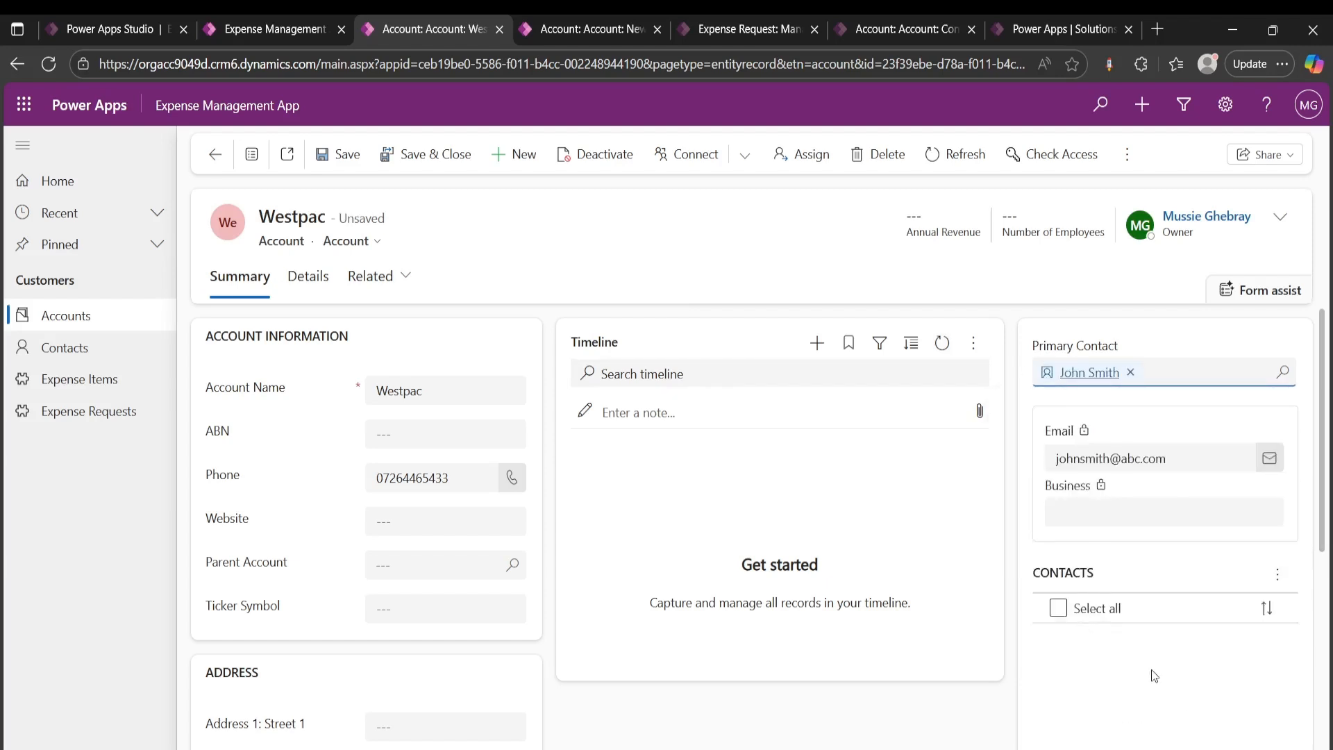
click(892, 729)
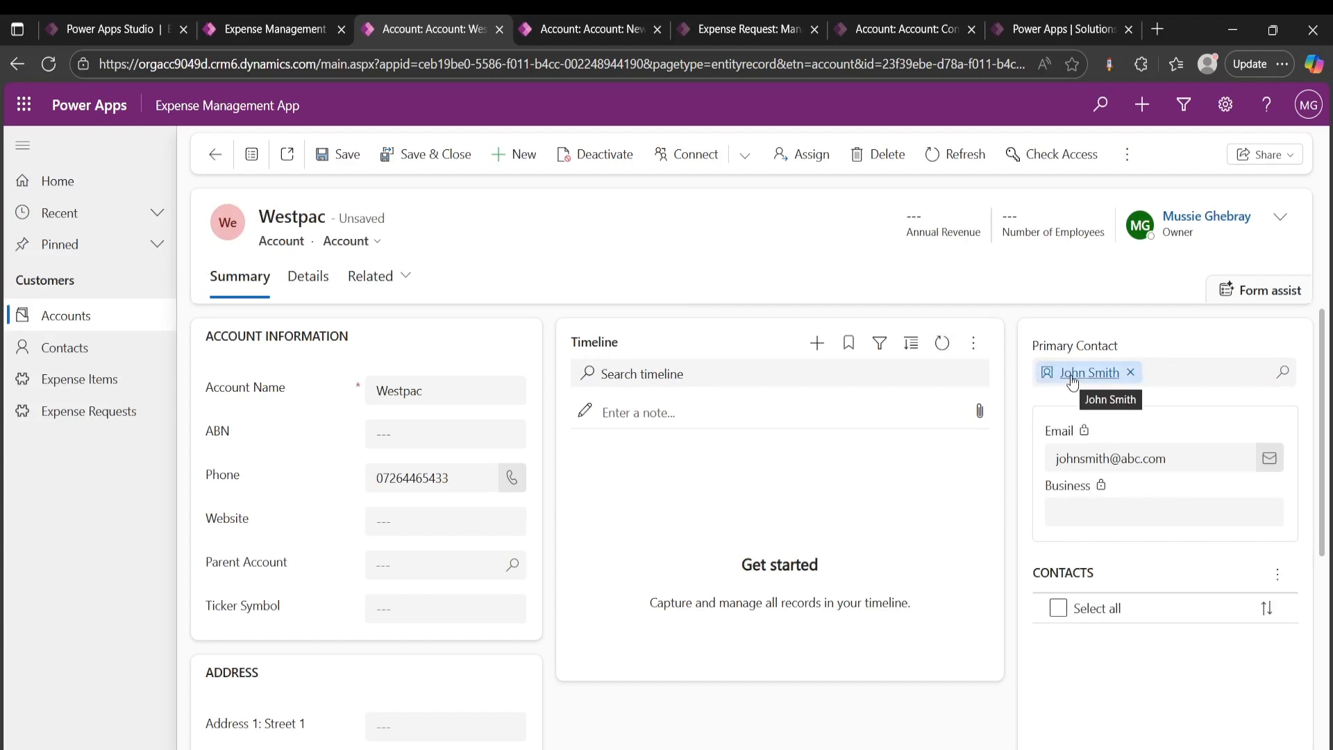
mouse_move(1094, 377)
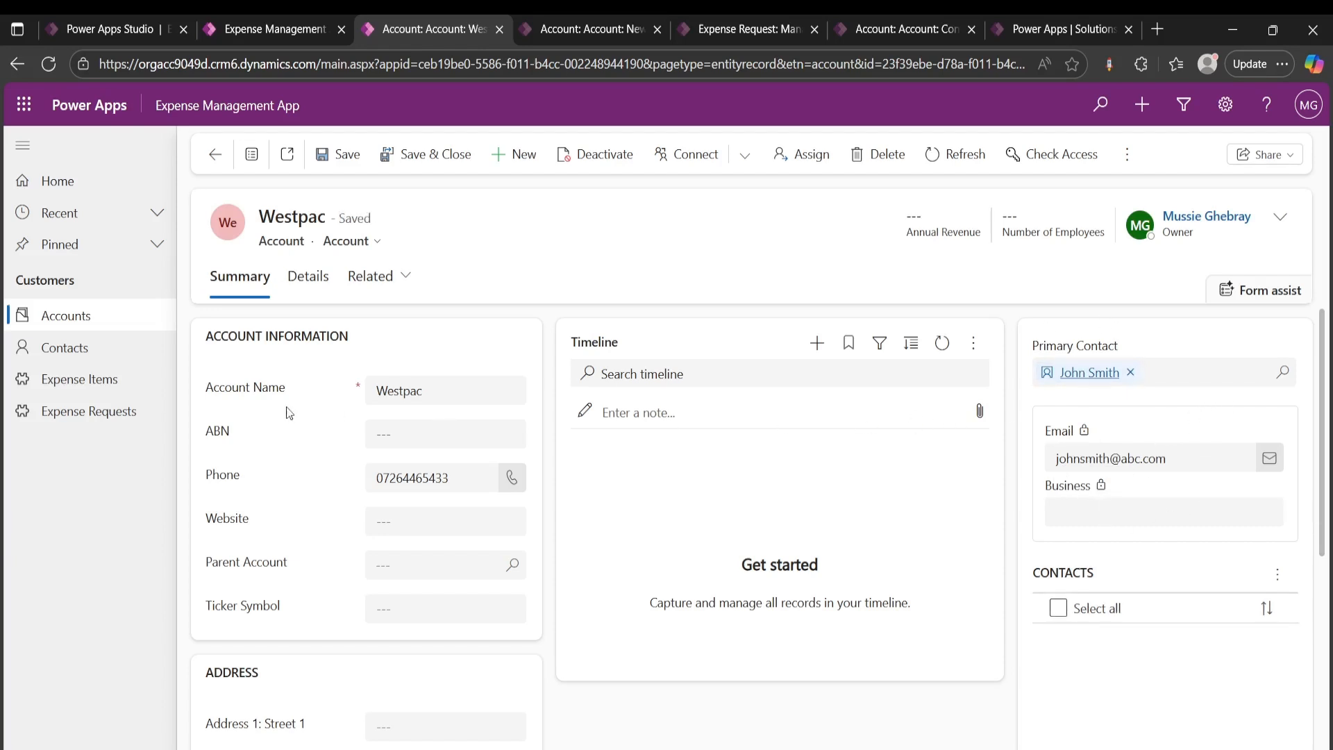
Open the Ferry Travel expense request and examine its approval details, including the creator's quick view section
click(69, 413)
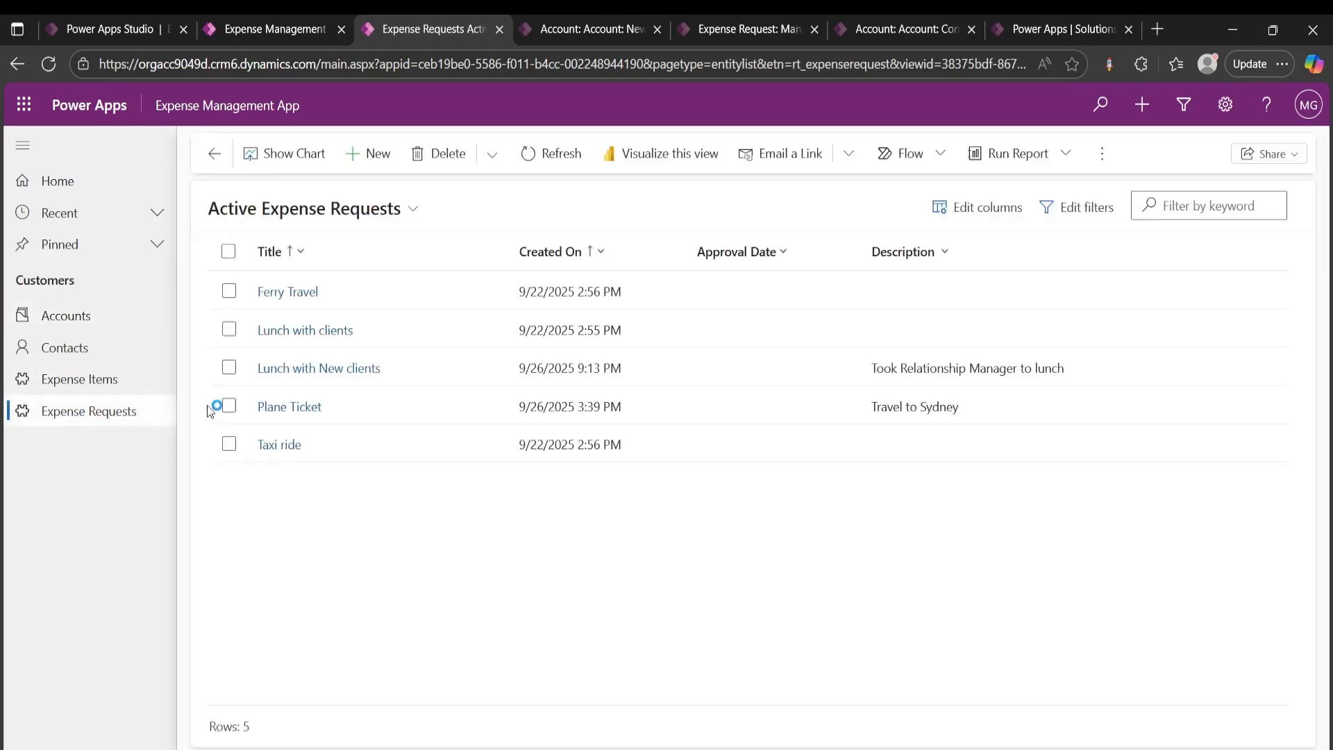
click(300, 292)
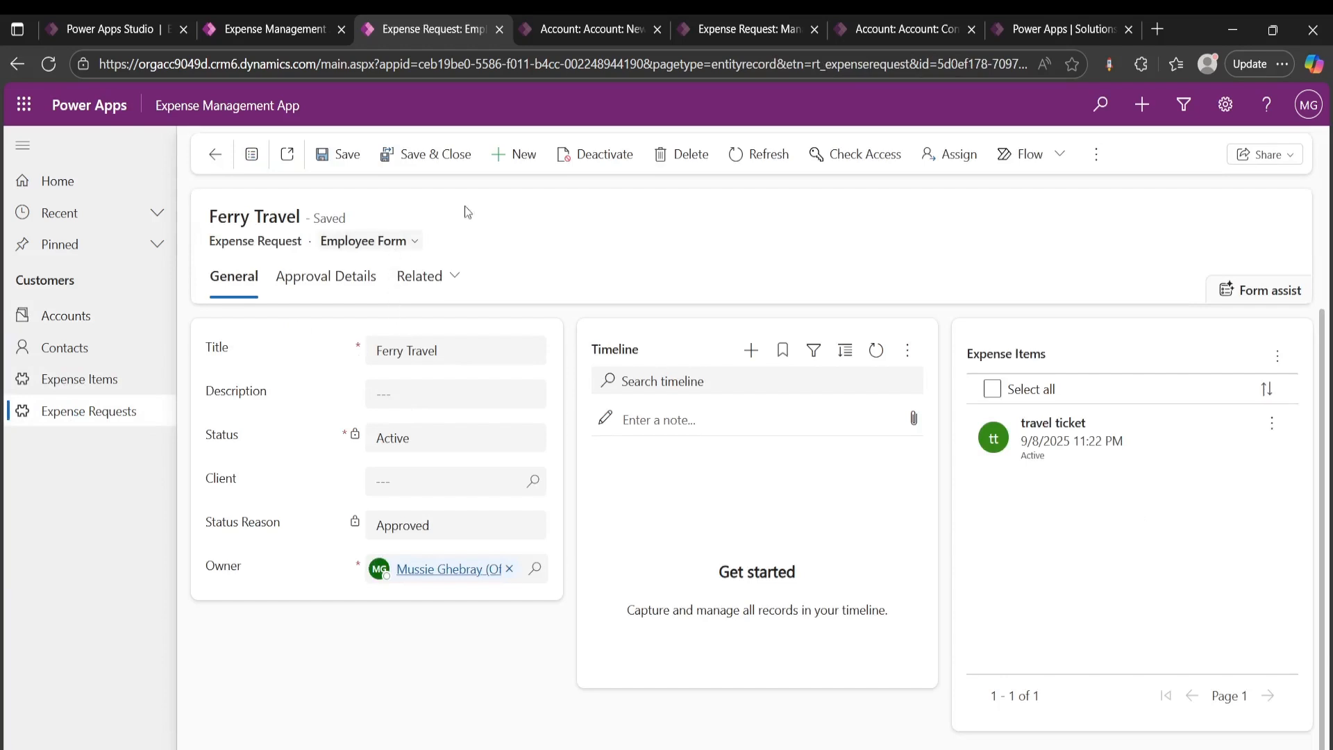
click(347, 282)
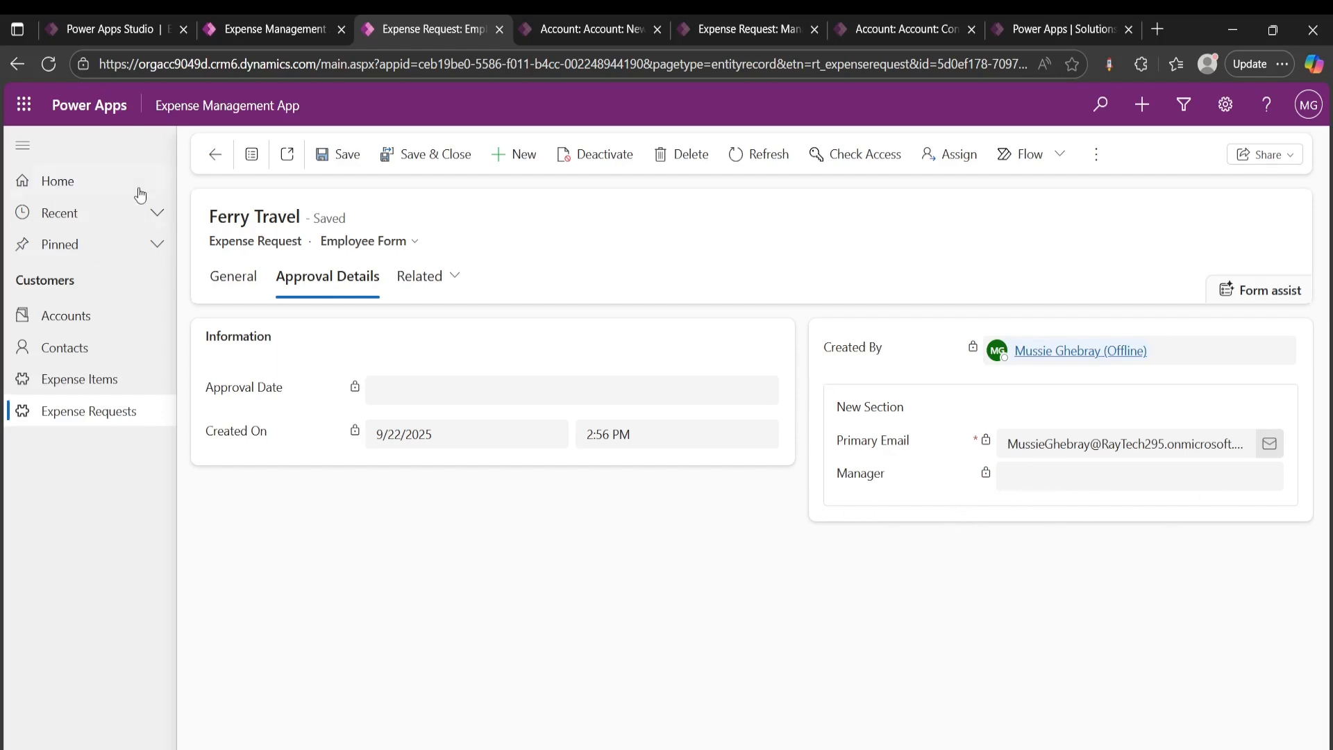
Switch to the app designer and go back to the full object list of the Expense management solution
click(278, 31)
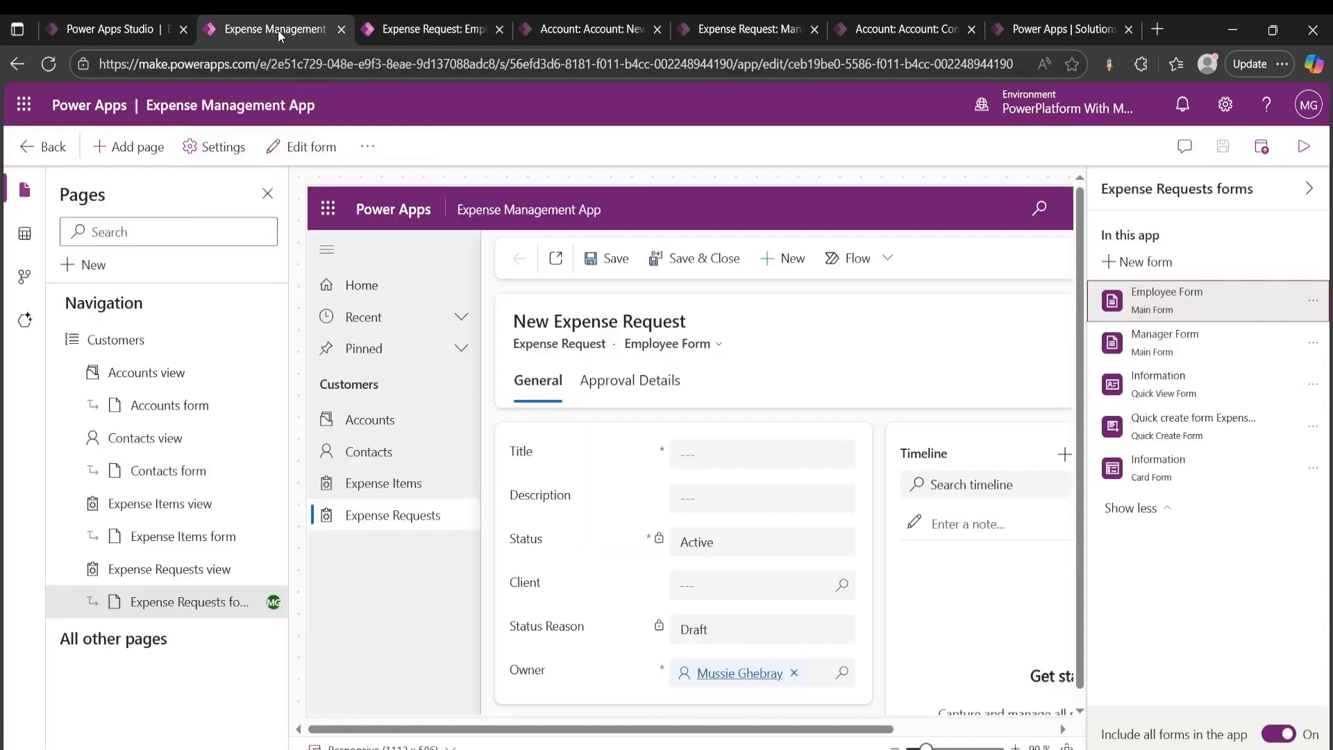
click(44, 154)
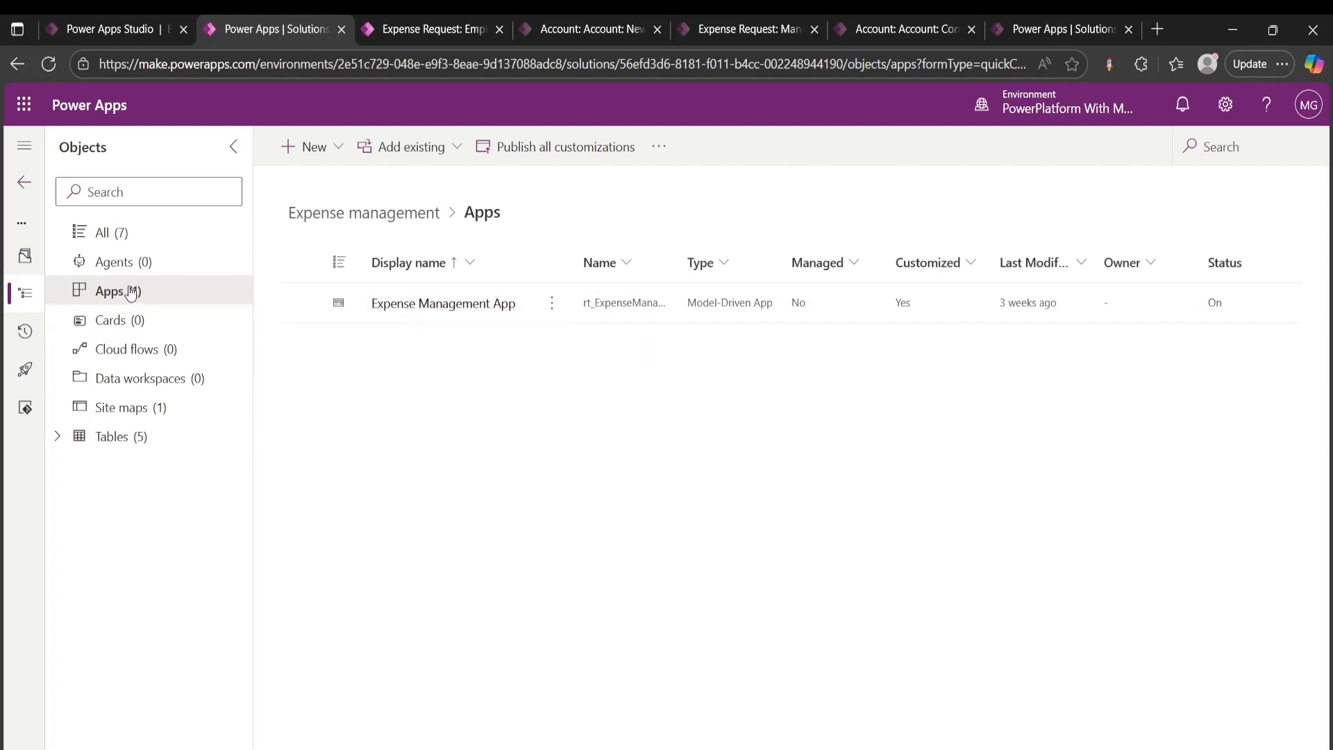
click(136, 238)
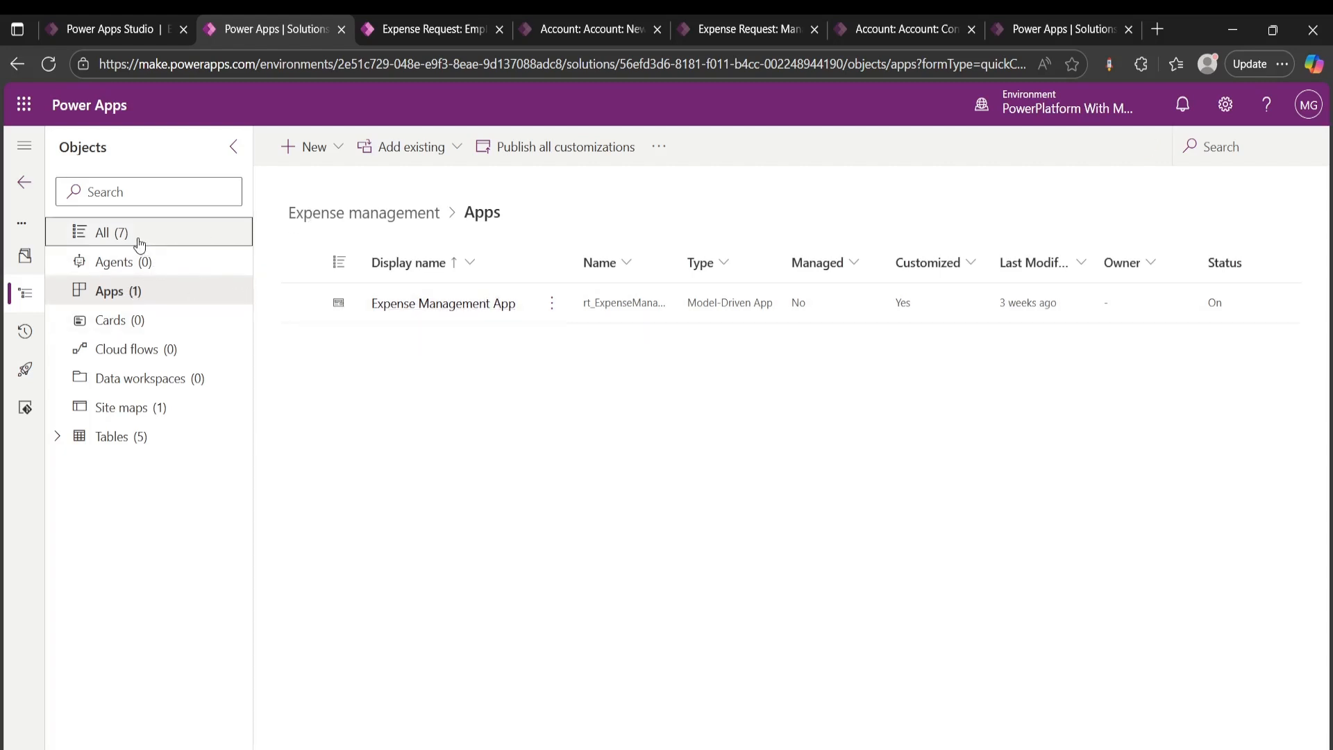
Search the existing tables that can be added to the solution for "user" and leave without adding any
click(435, 149)
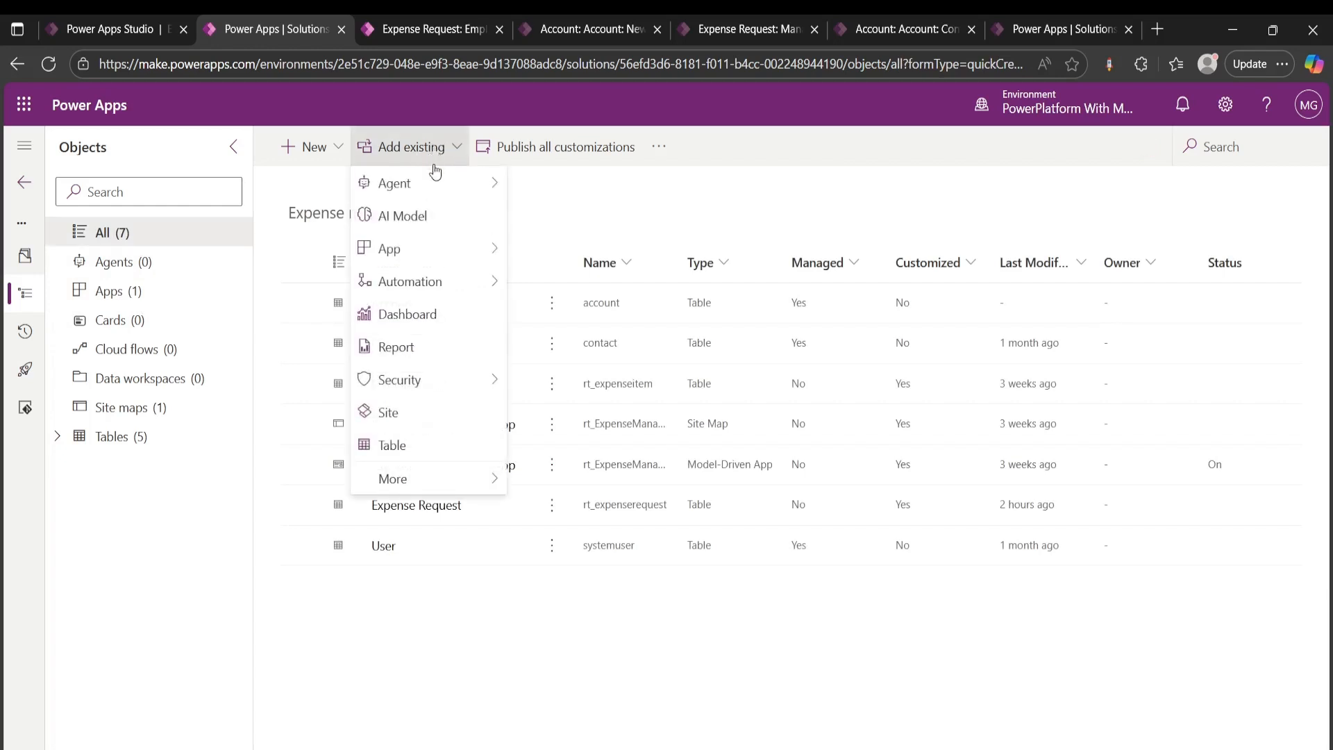
click(460, 446)
click(1205, 175)
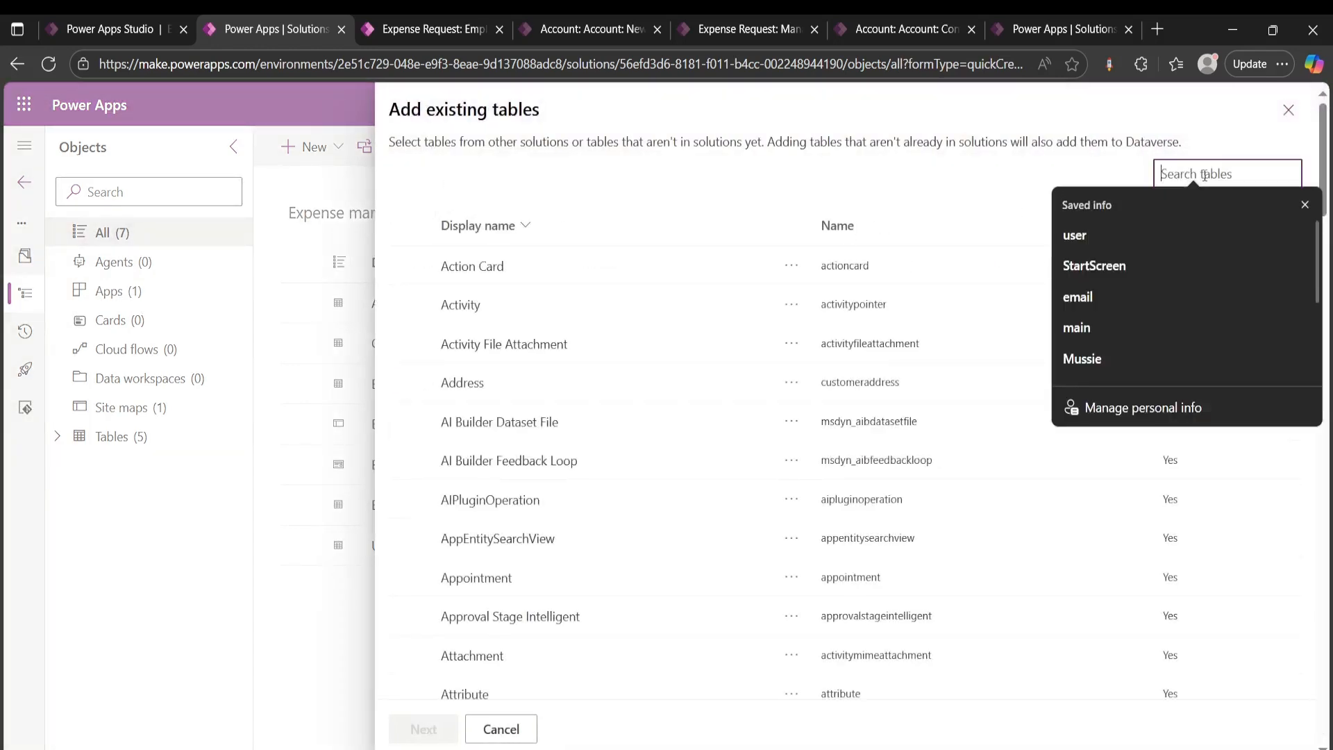
text(user)
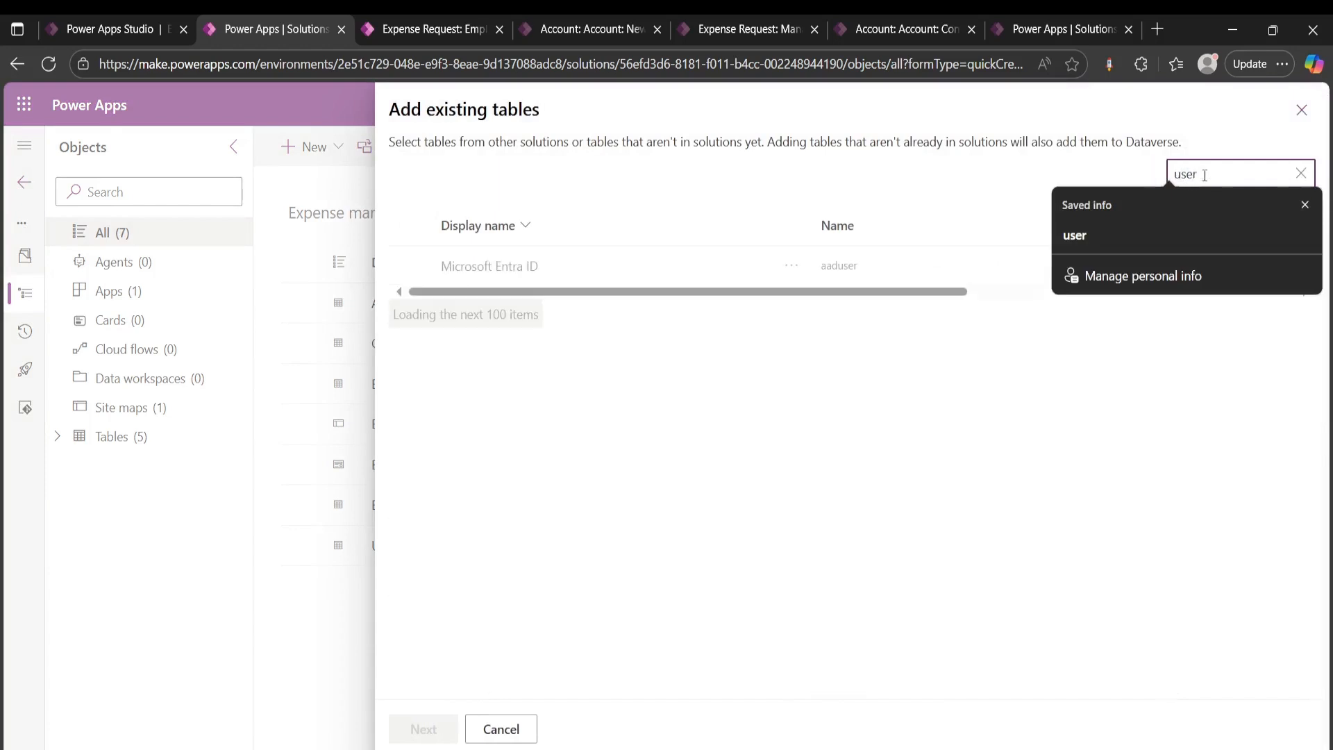
text(s)
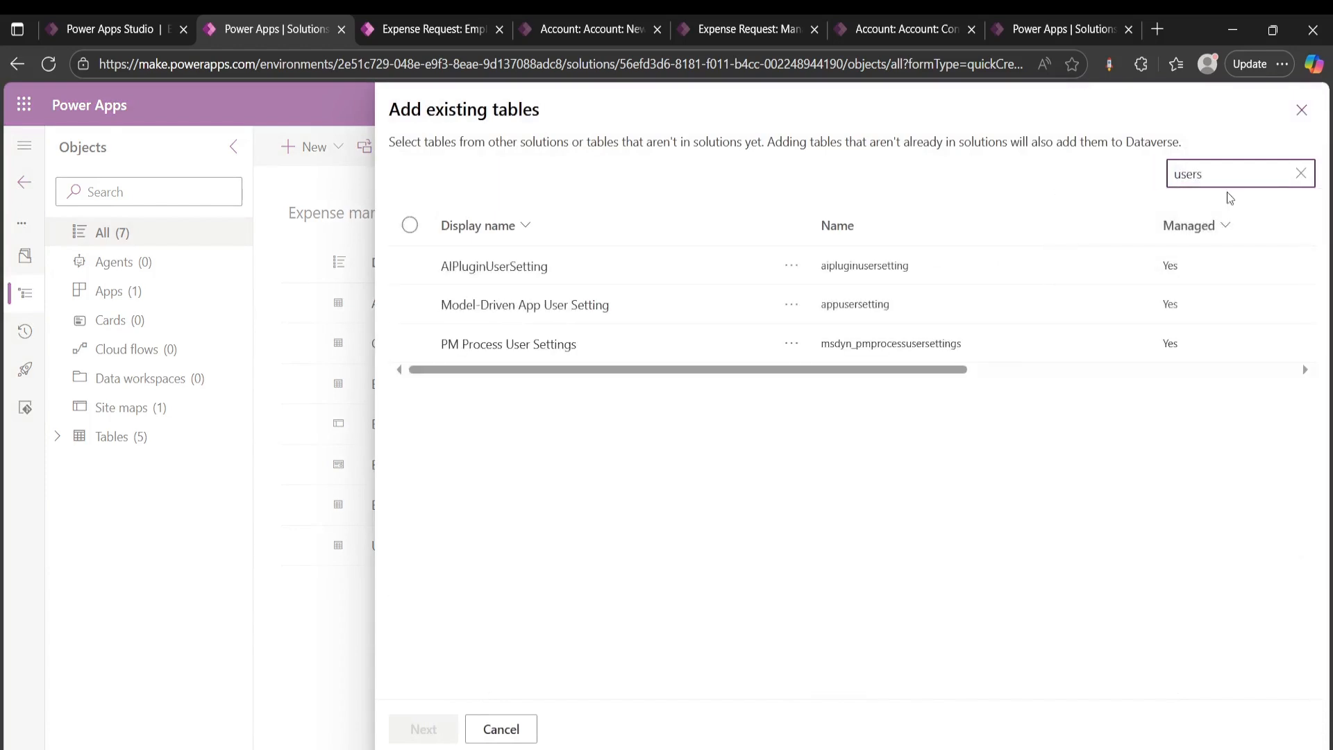
key(BackSpace)
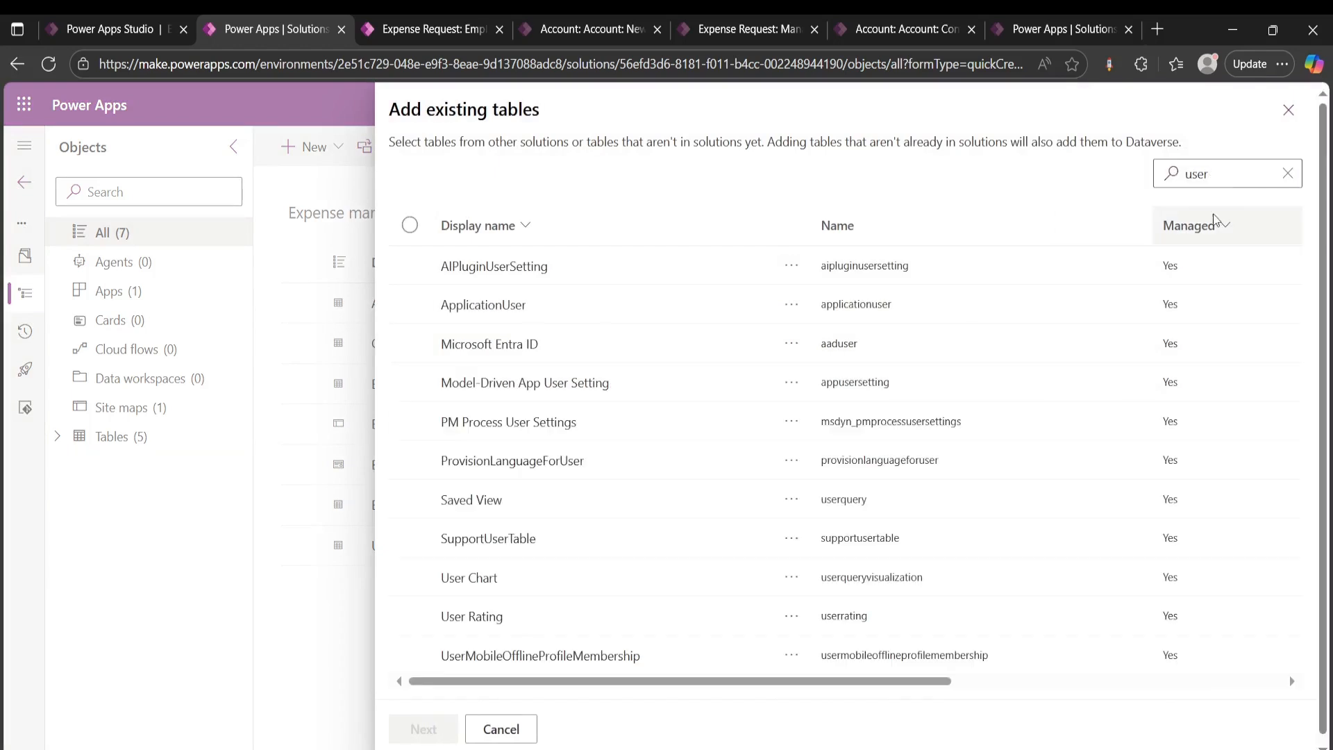
click(1217, 169)
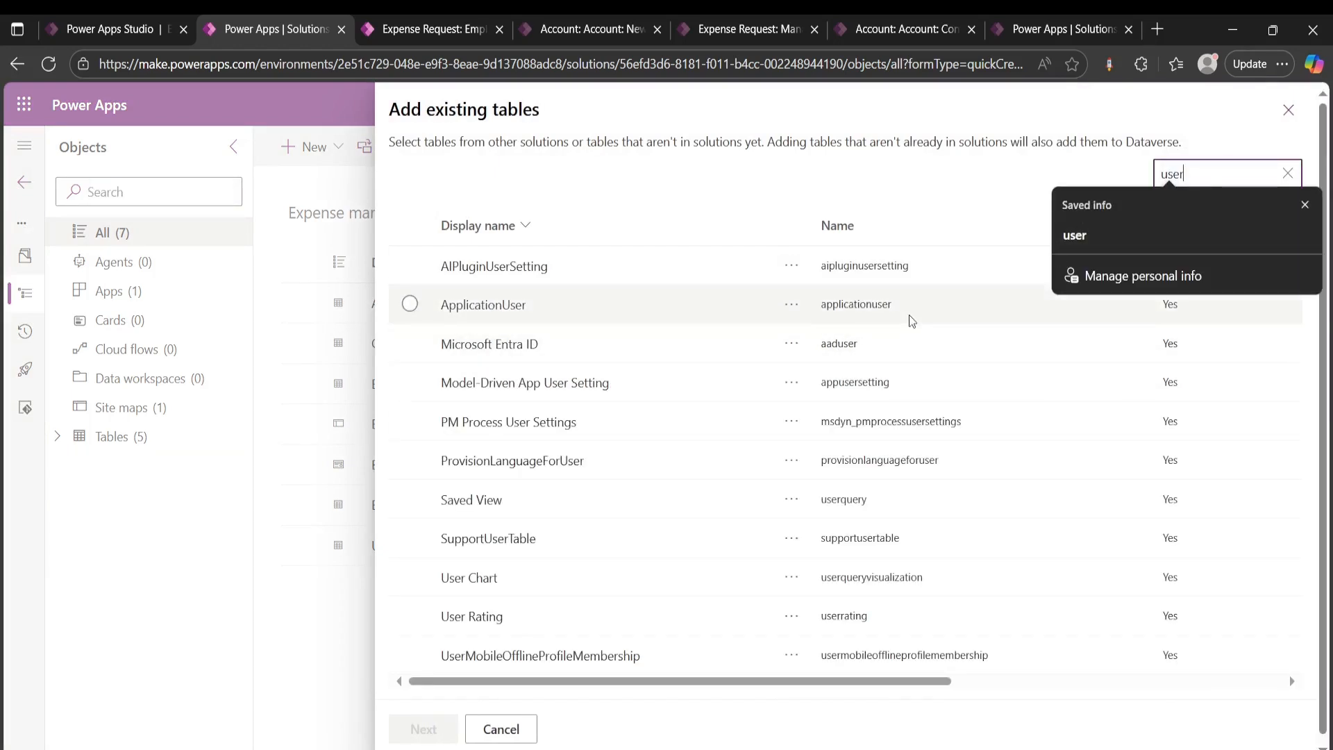
scroll(531, 504, down, 2)
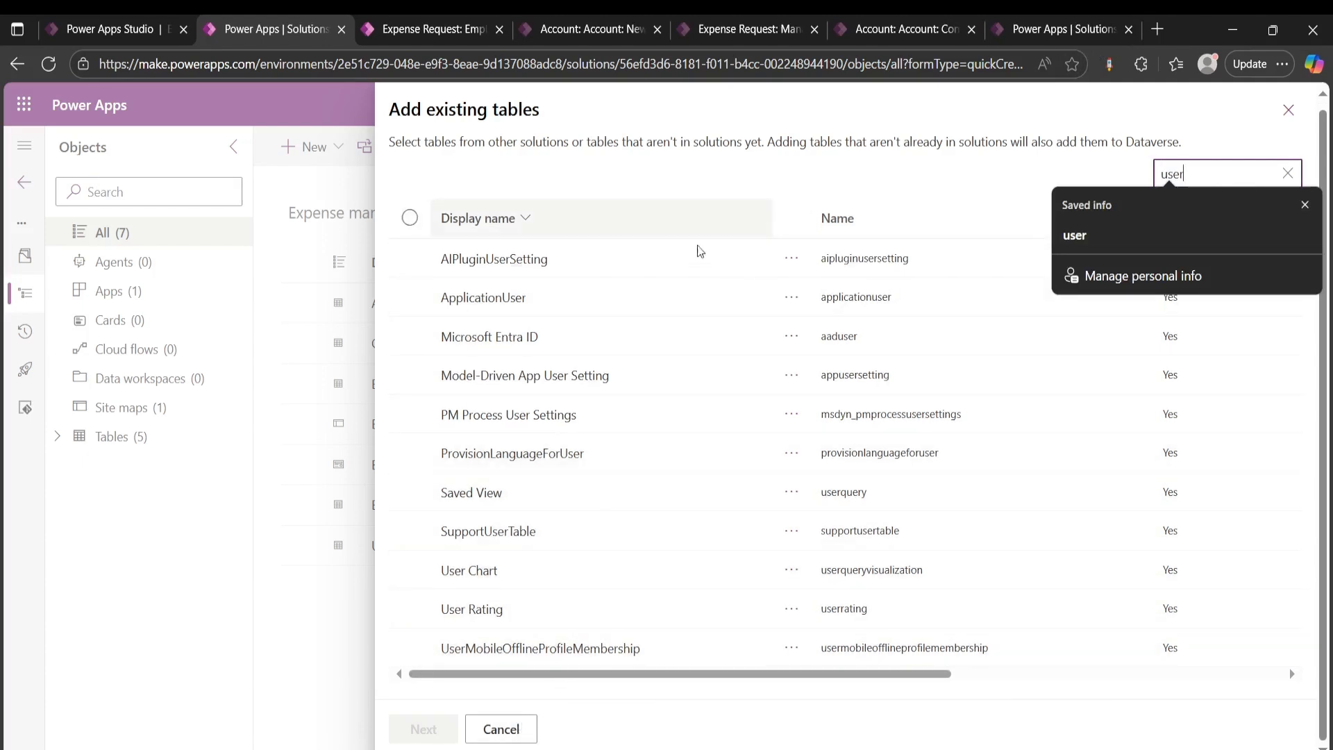
click(1289, 110)
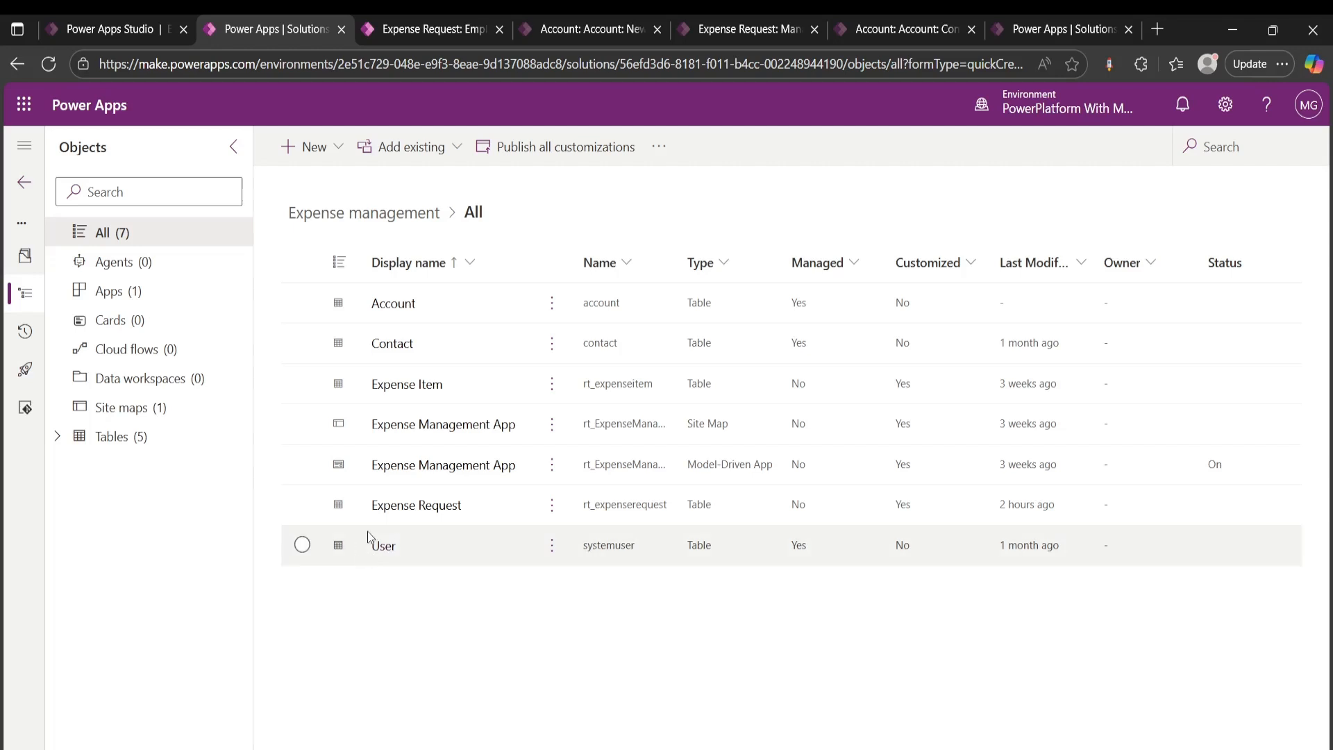
Open the User table in the solution and show its list of forms
click(383, 556)
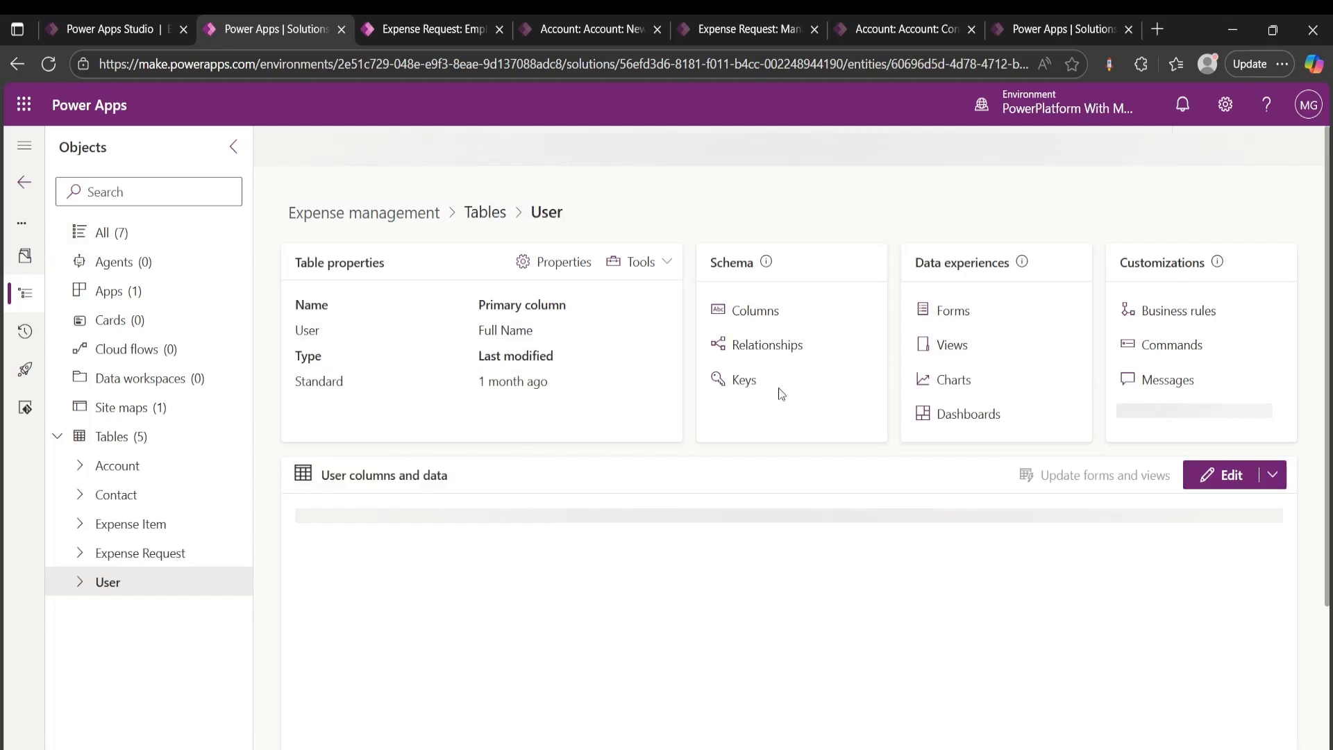
click(957, 320)
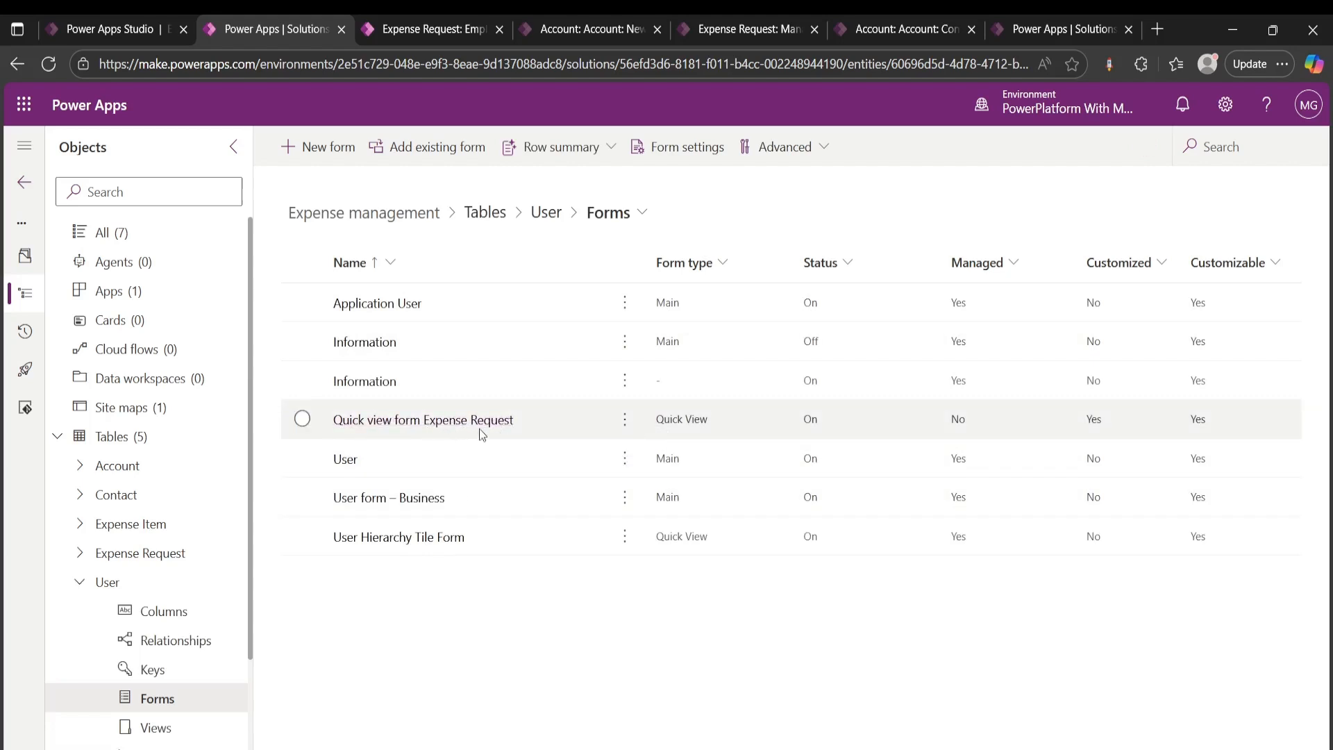
click(314, 150)
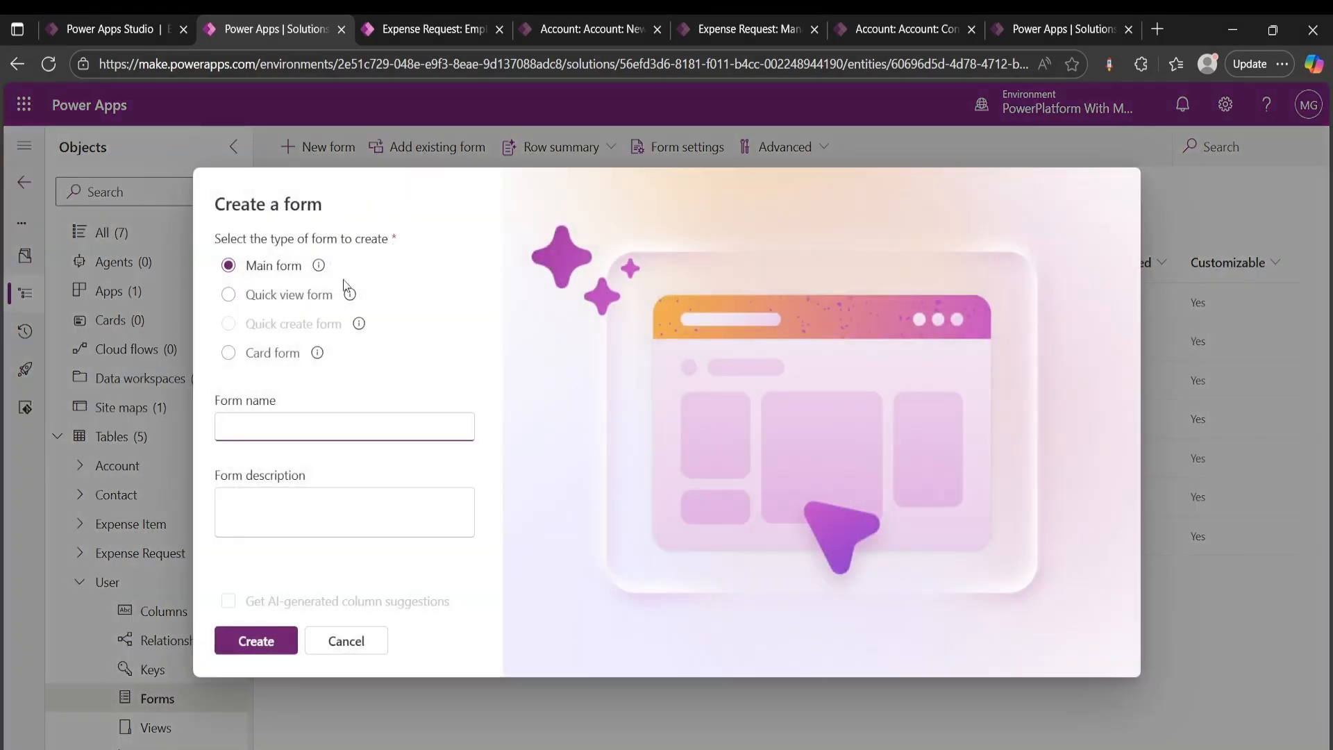
click(234, 297)
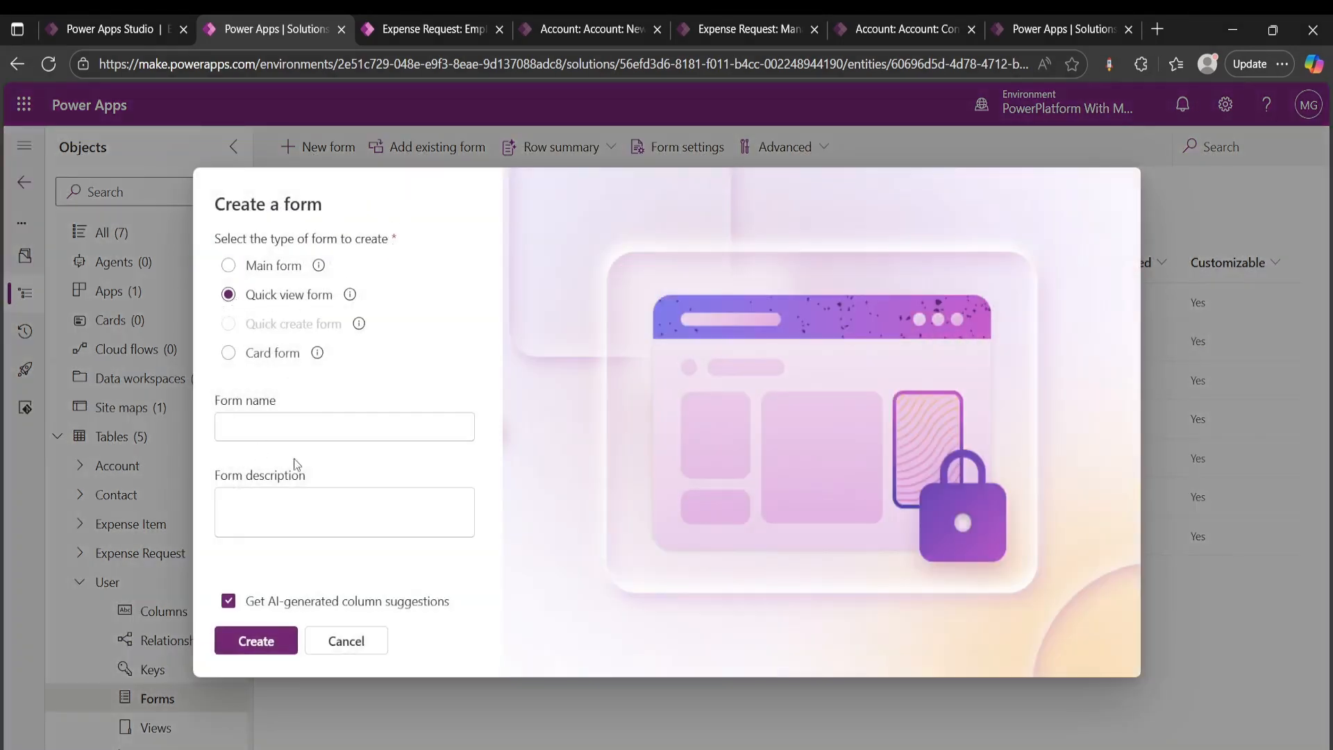
click(378, 640)
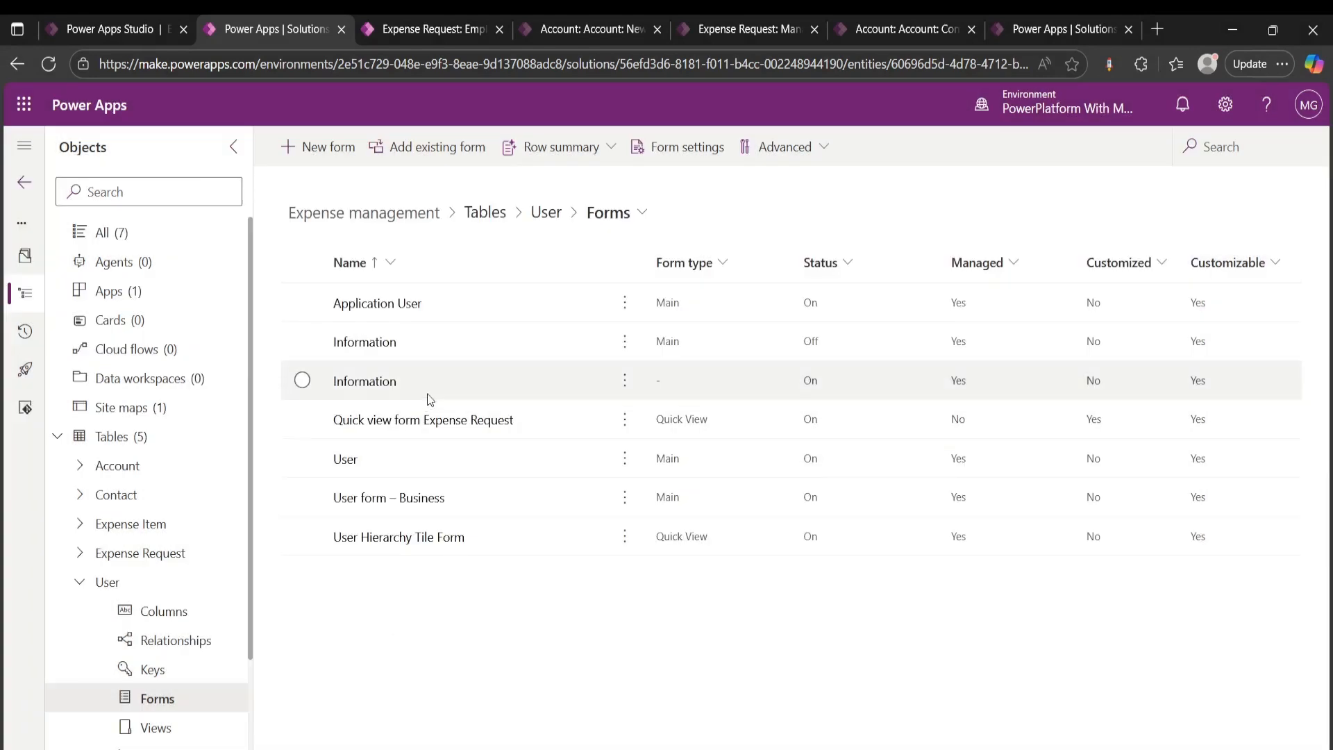
Open the User table's "Quick view form Expense Request" and examine its fields and the table columns available for it
click(625, 419)
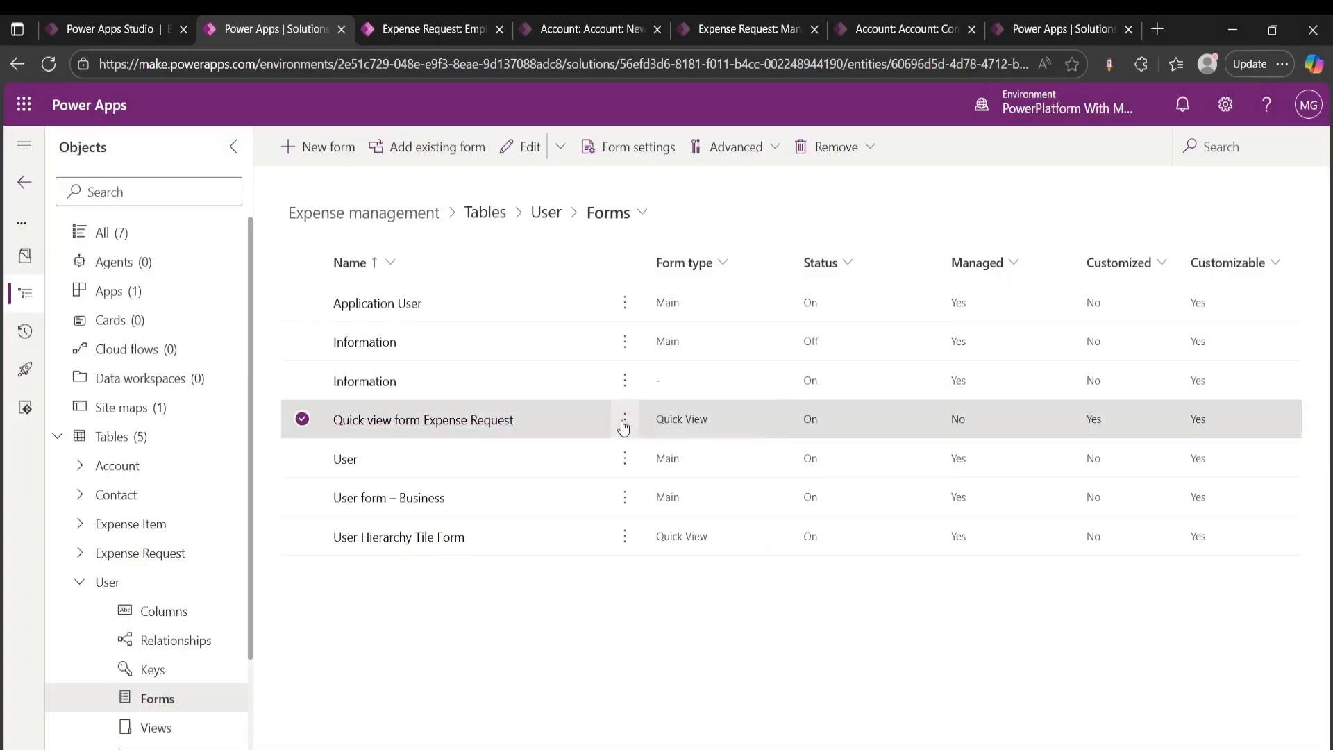
click(447, 426)
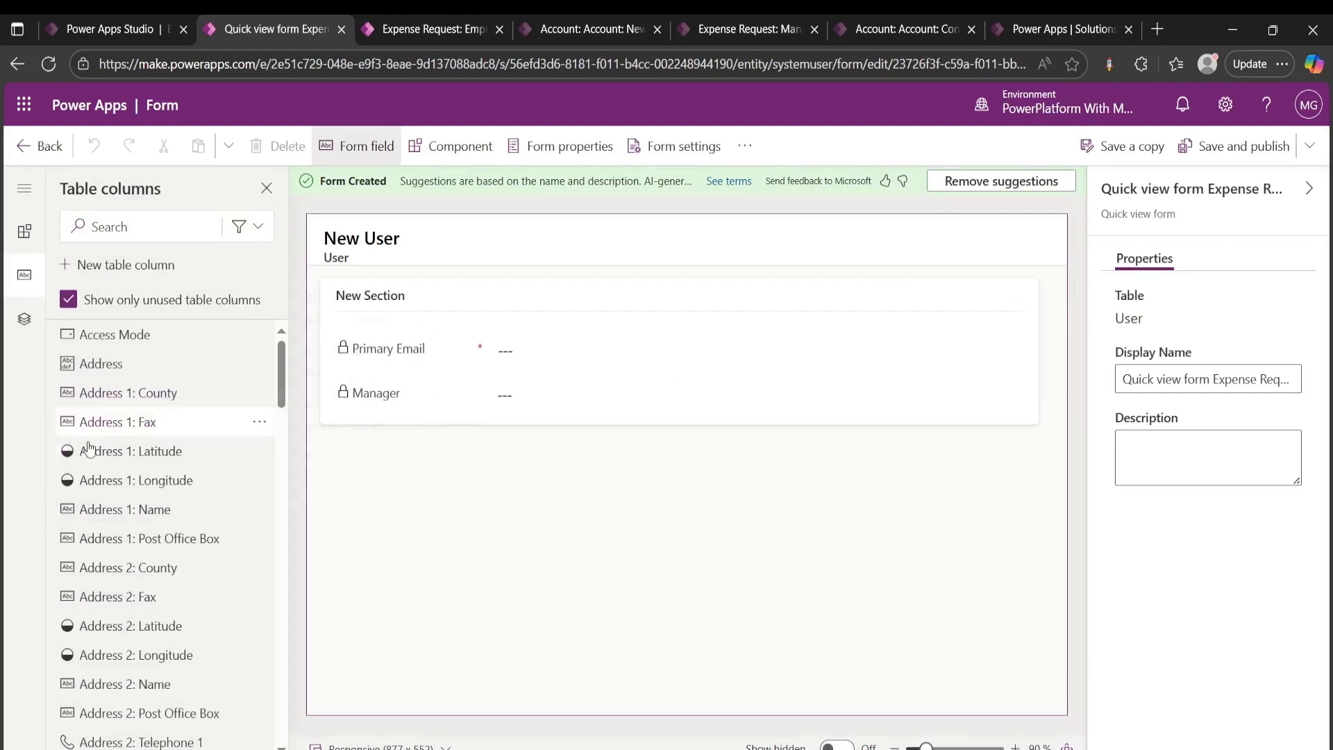
scroll(156, 479, down, 6)
scroll(148, 490, down, 1)
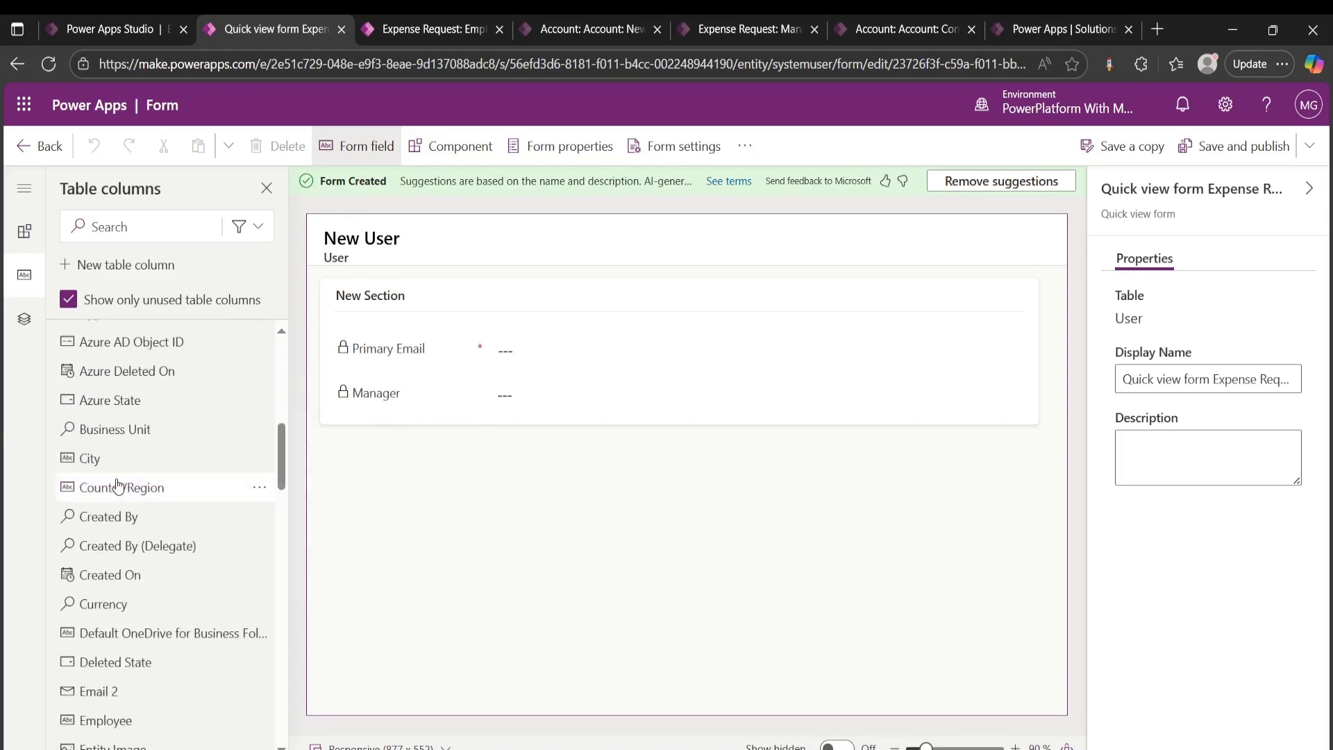
mouse_move(219, 460)
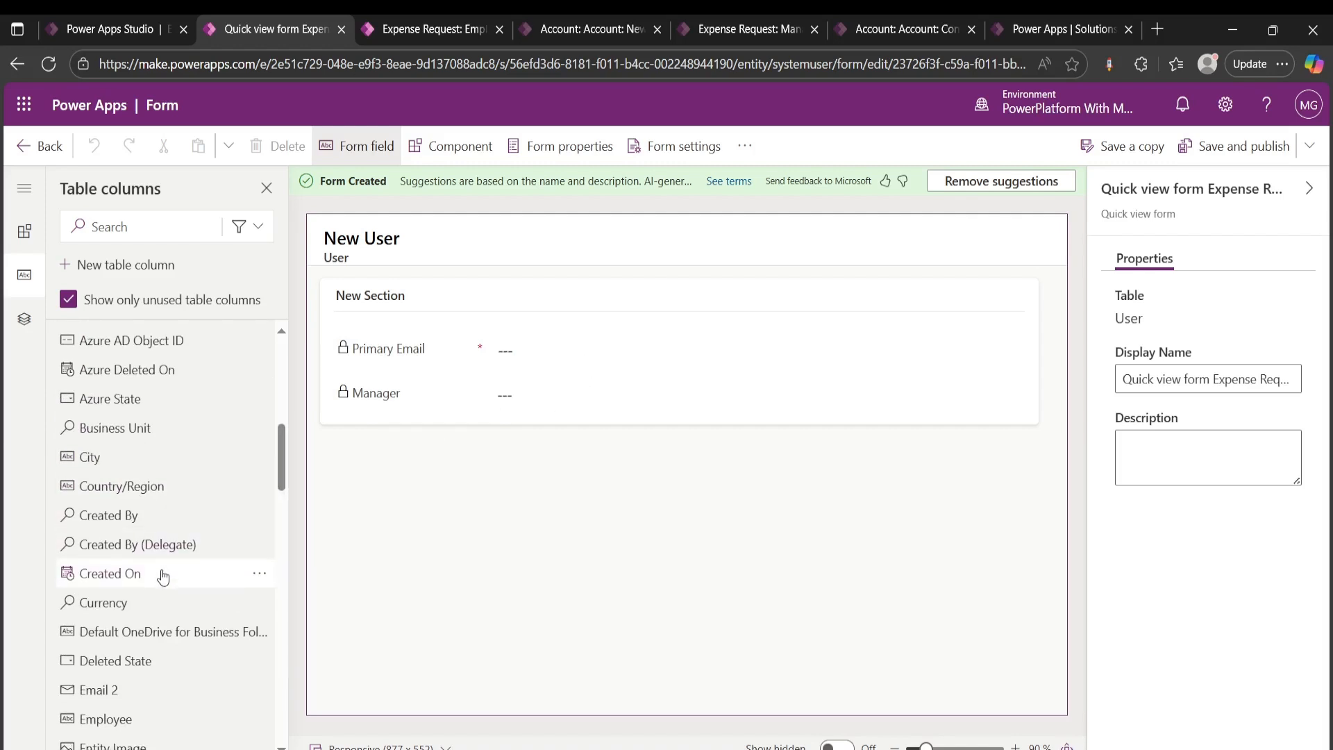
scroll(163, 576, down, 3)
scroll(157, 480, down, 1)
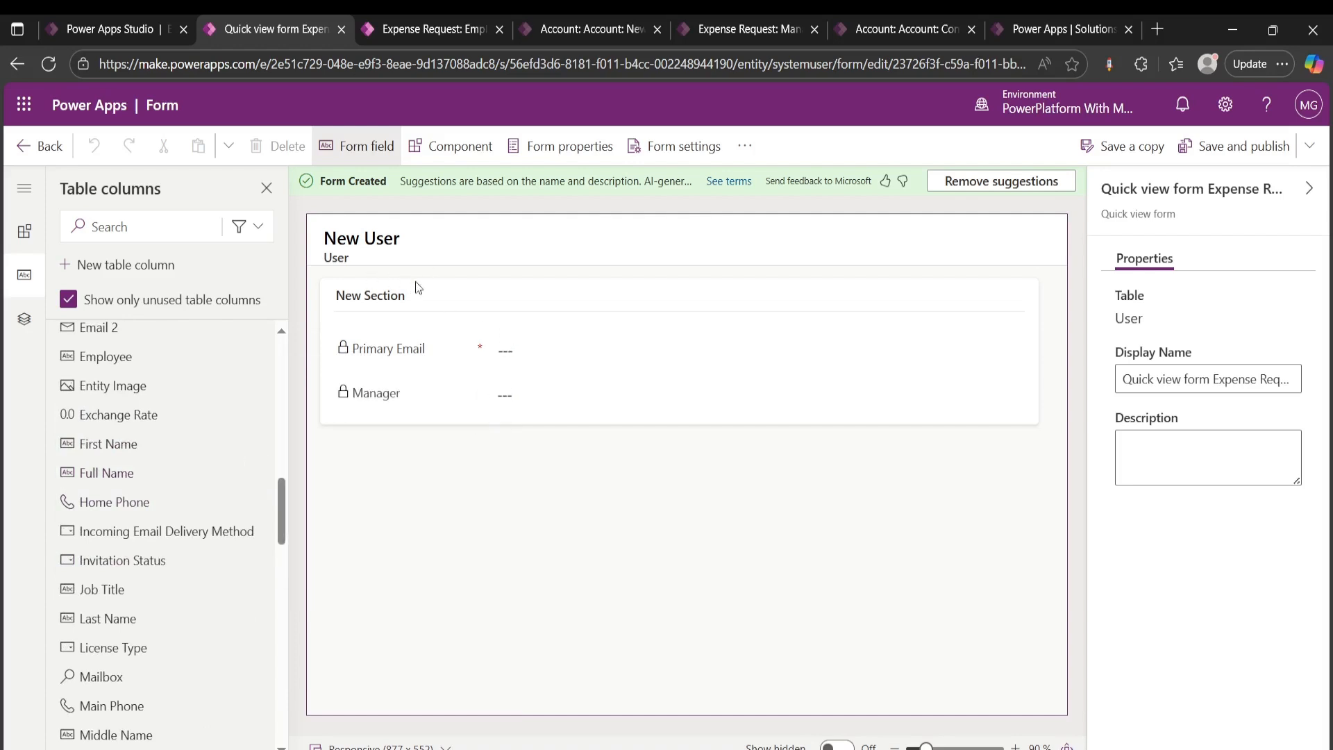
mouse_move(135, 520)
Leave the form editor, reopen the Expense management solution and show the Expense Request table's forms
click(20, 145)
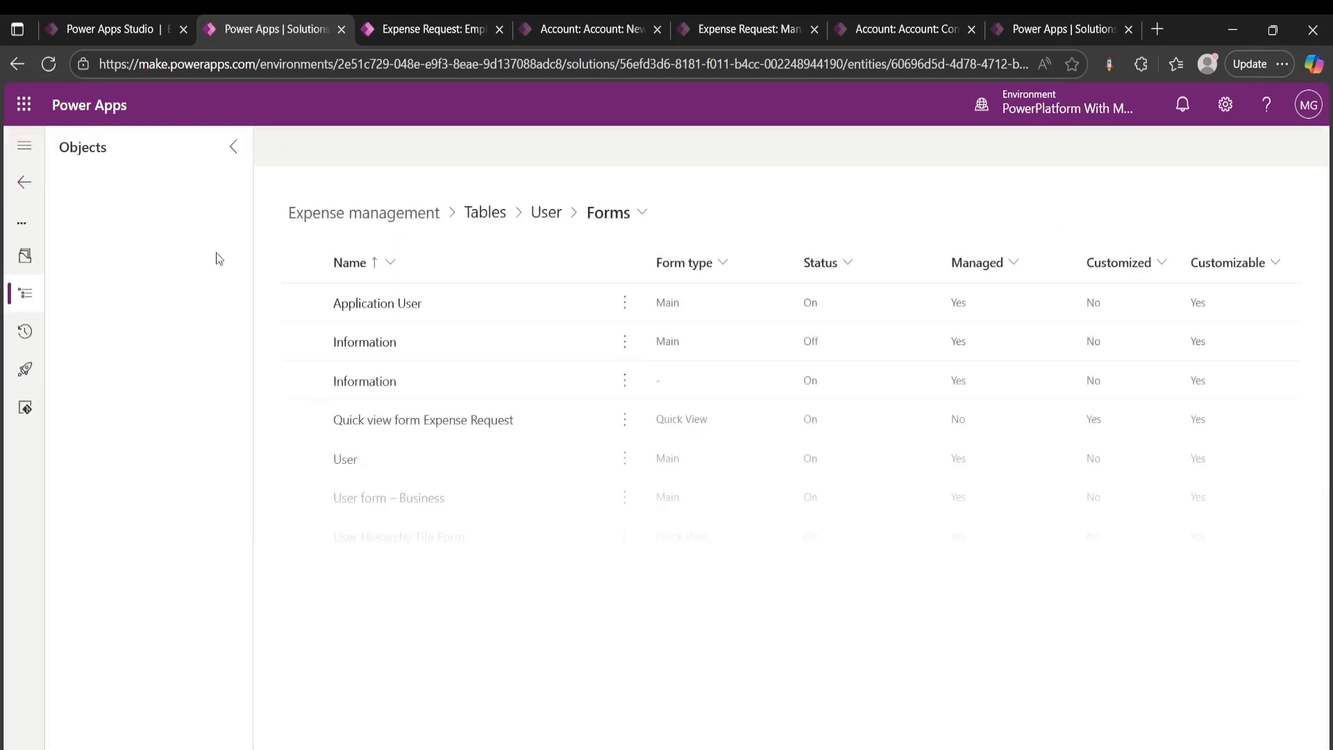
click(23, 183)
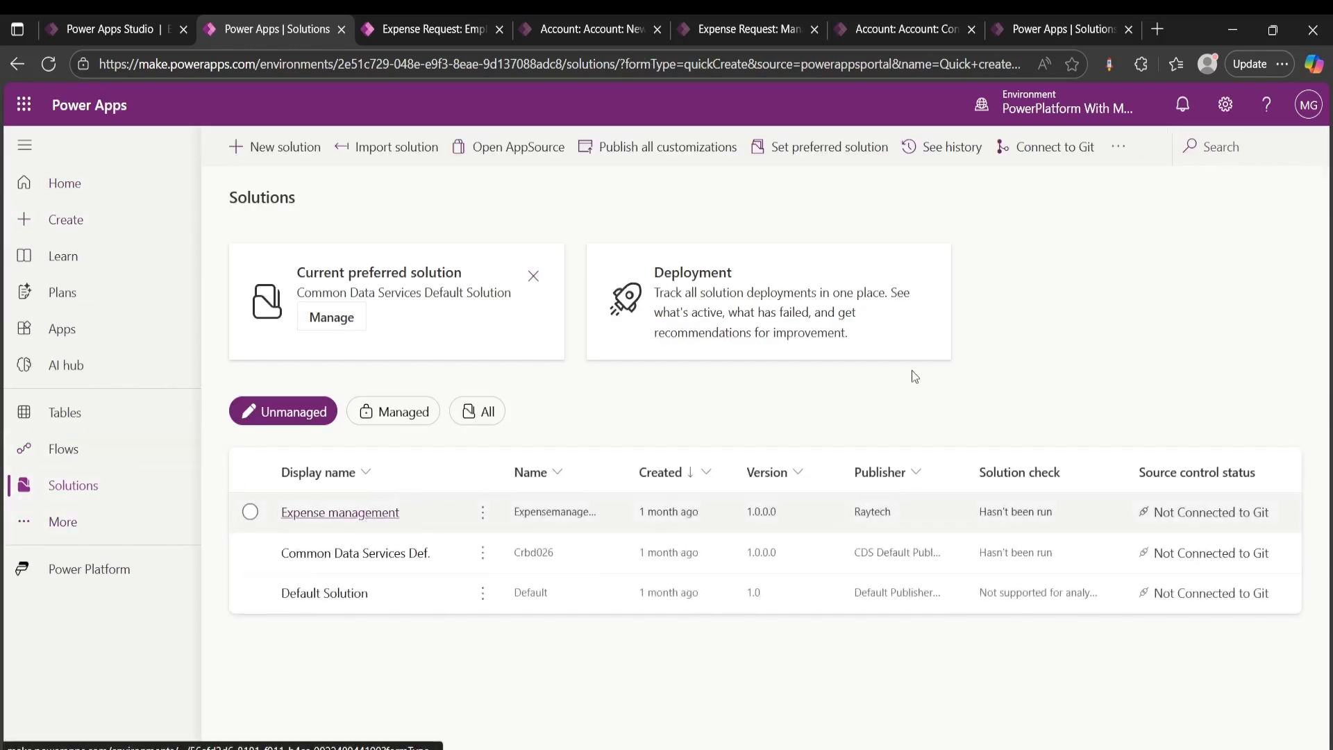
click(388, 525)
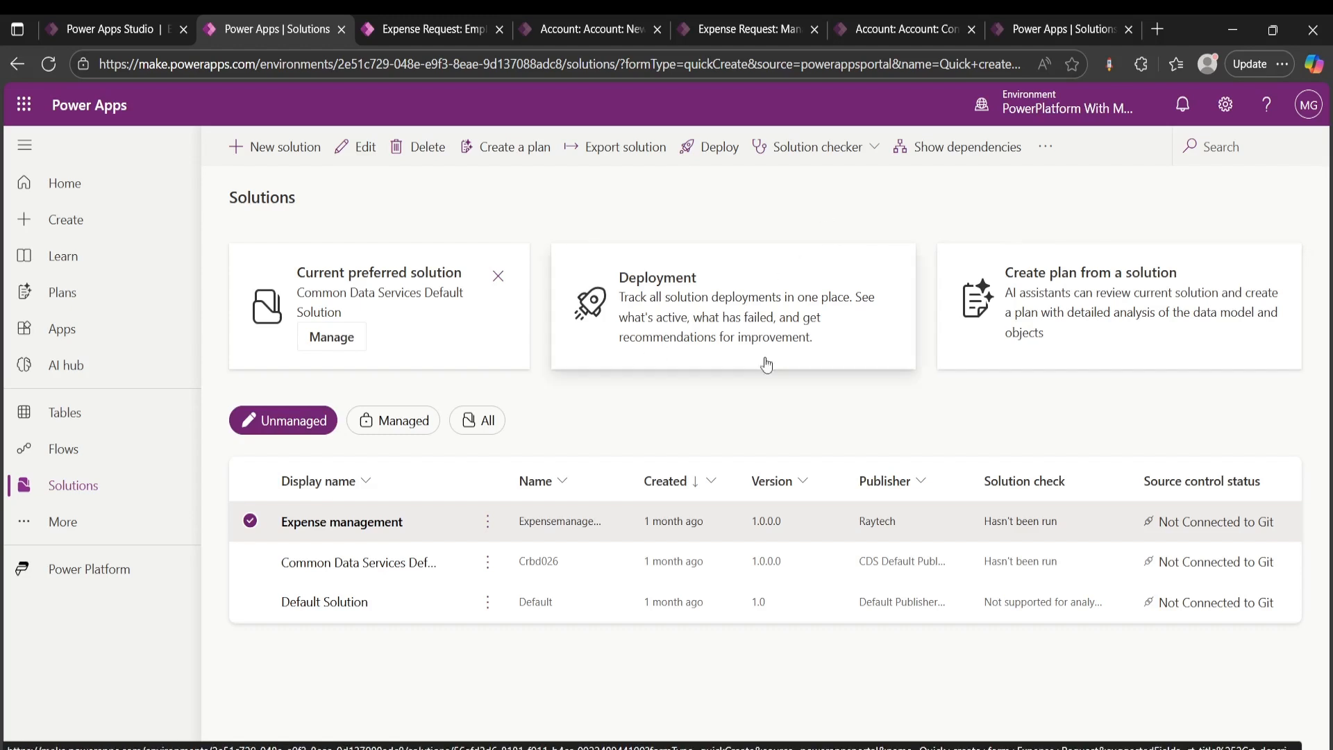
click(375, 522)
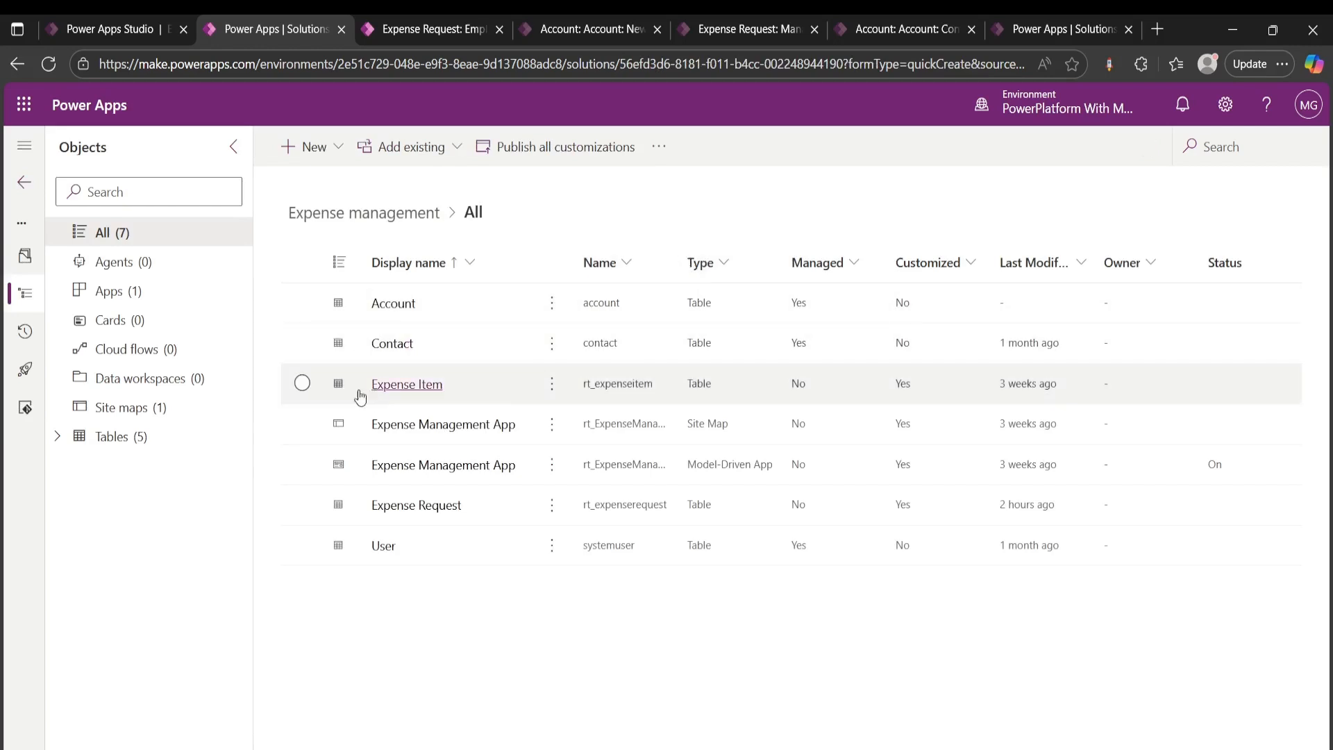
click(419, 514)
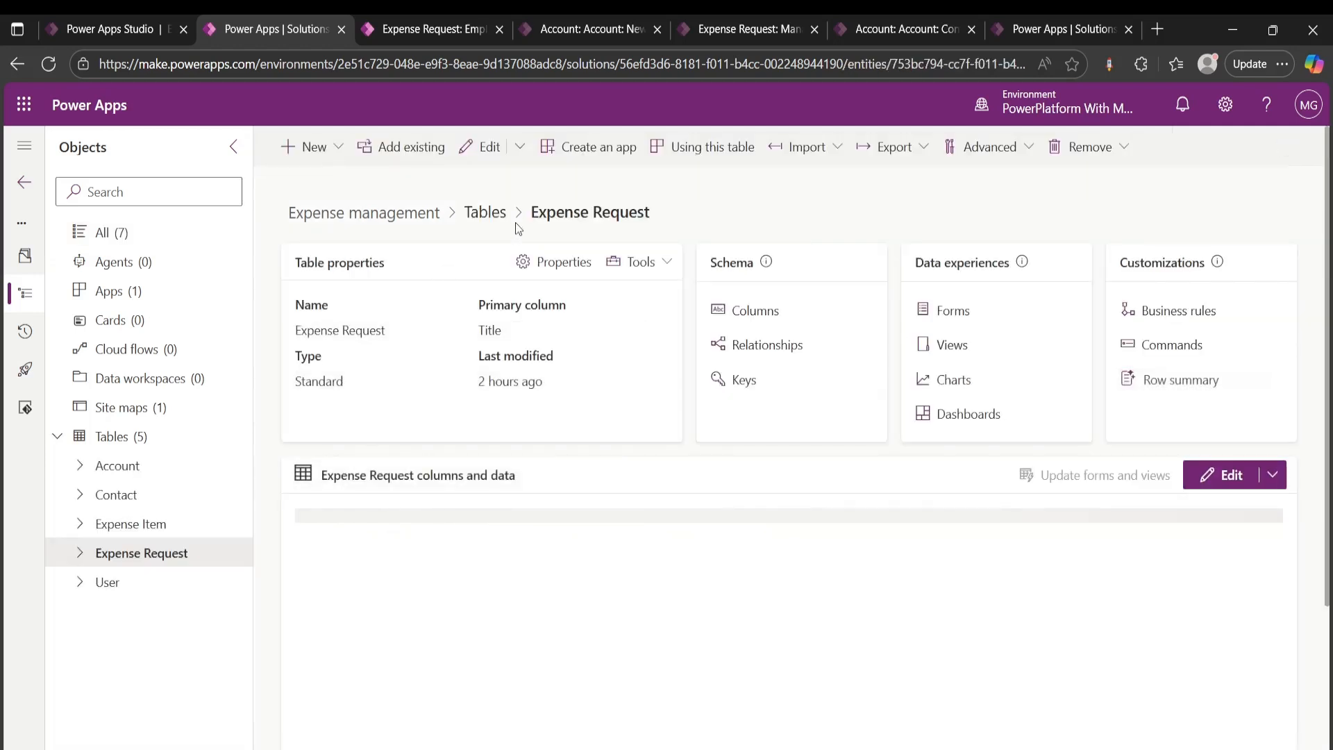
click(951, 313)
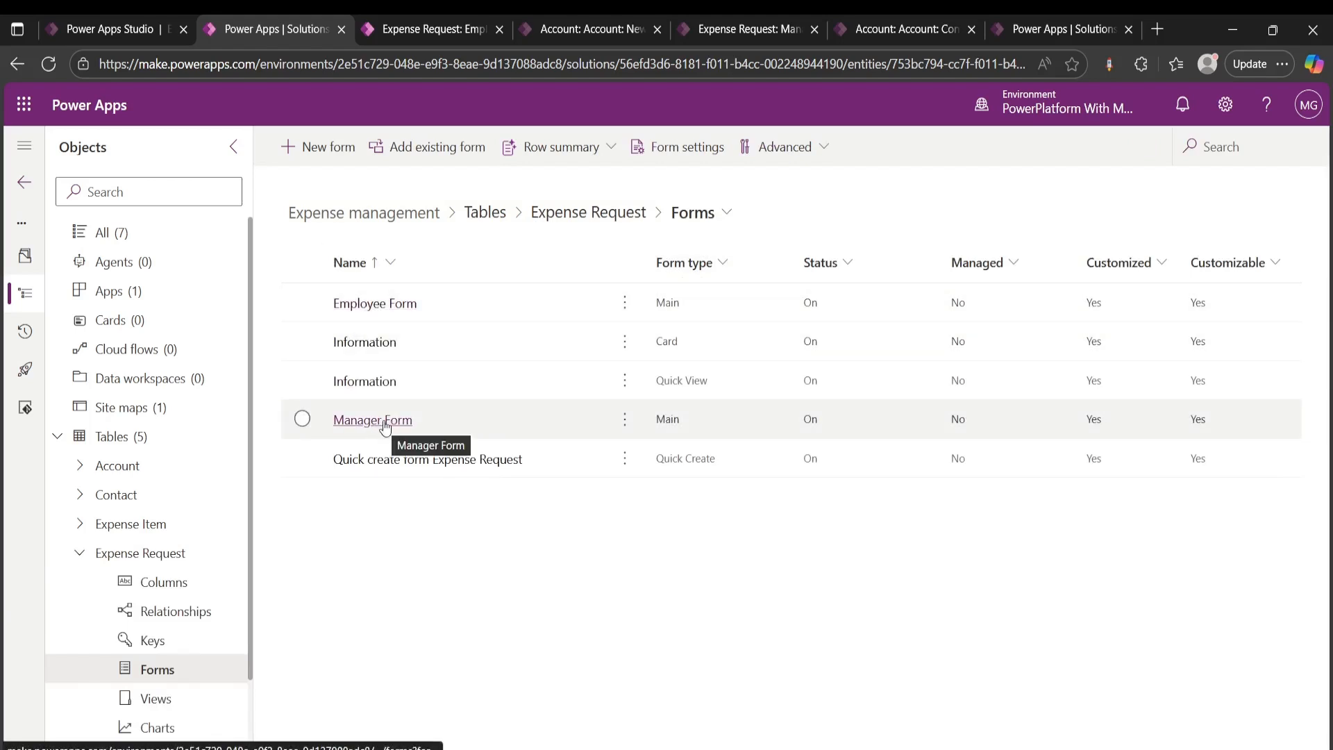
Open the Employee Form for editing, compare it with the Ferry Travel record and show its Approval Details tab
click(372, 310)
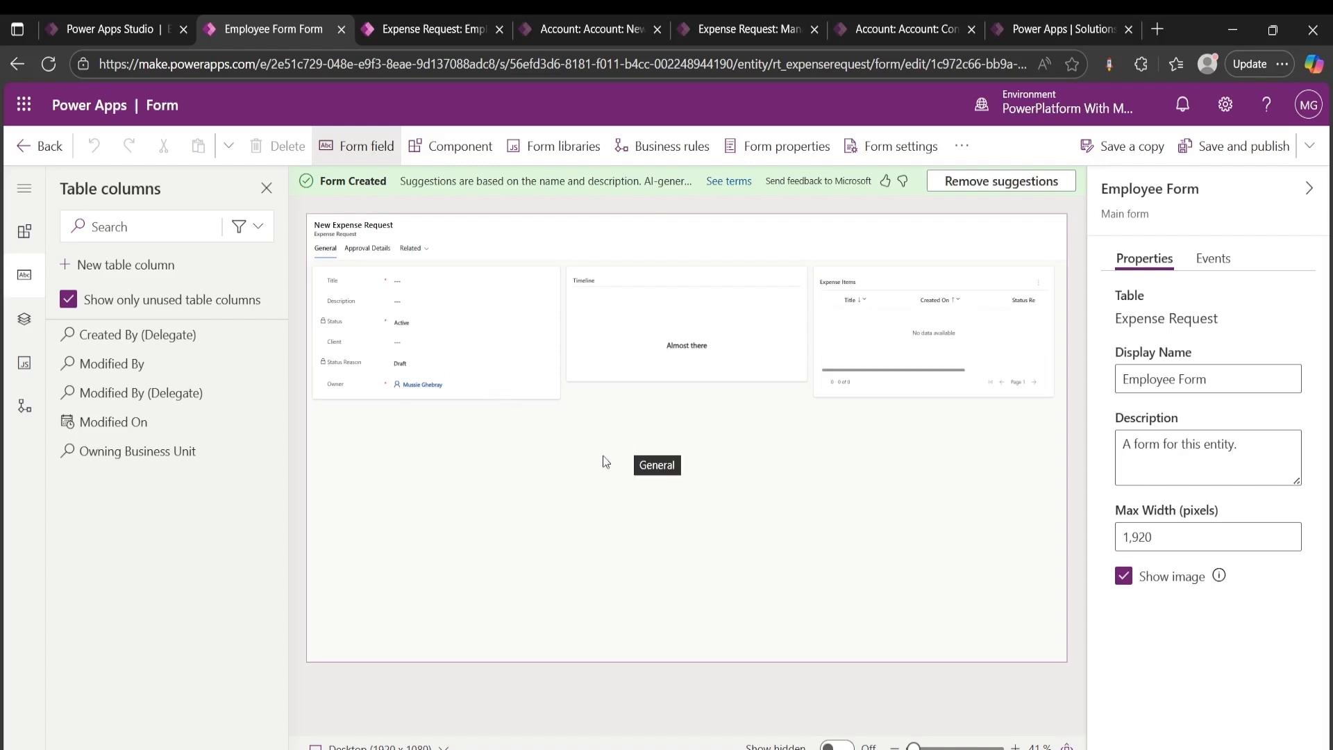
click(556, 463)
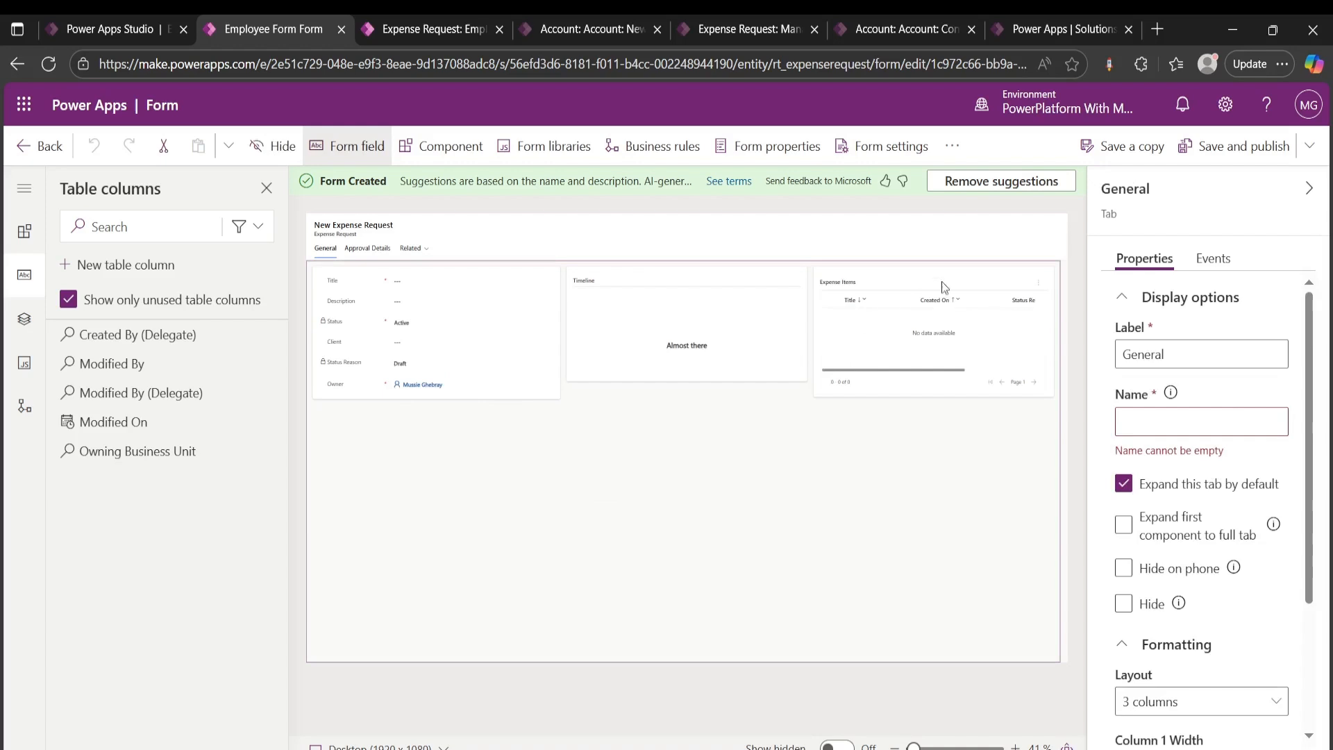
click(427, 28)
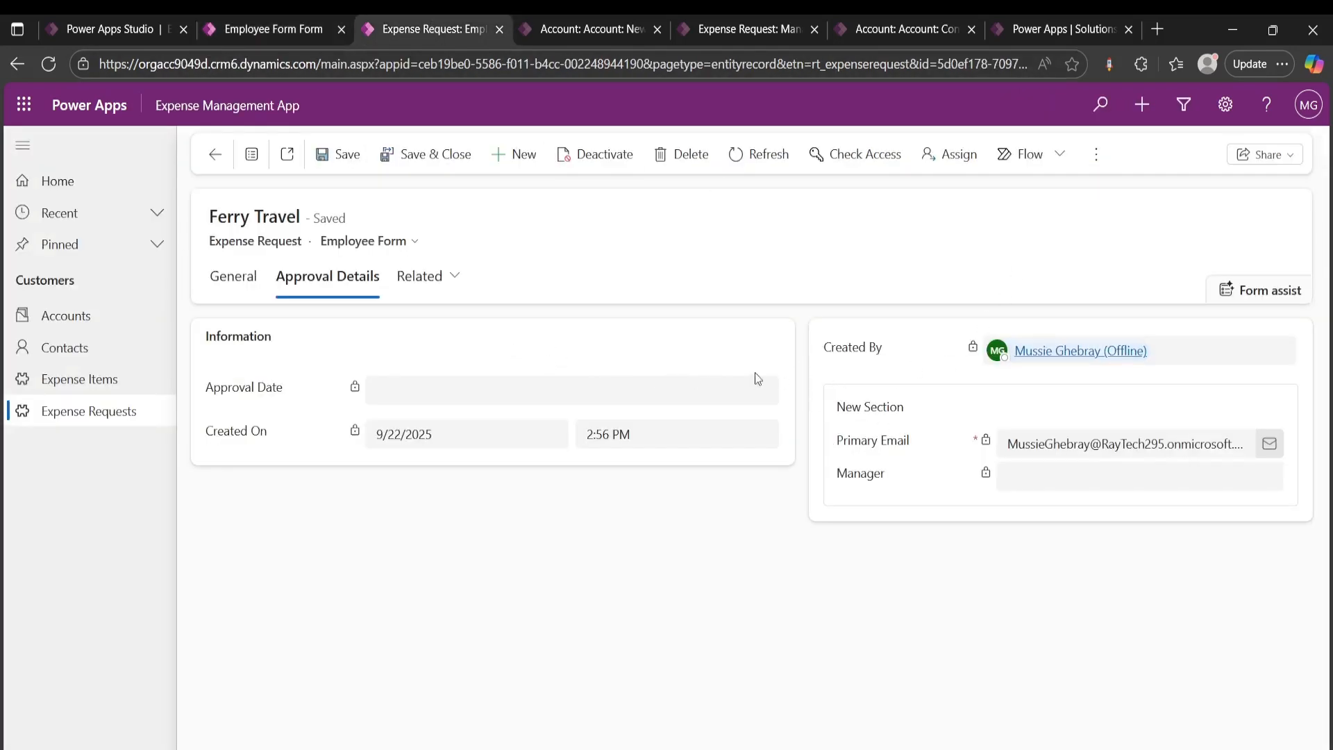
click(245, 31)
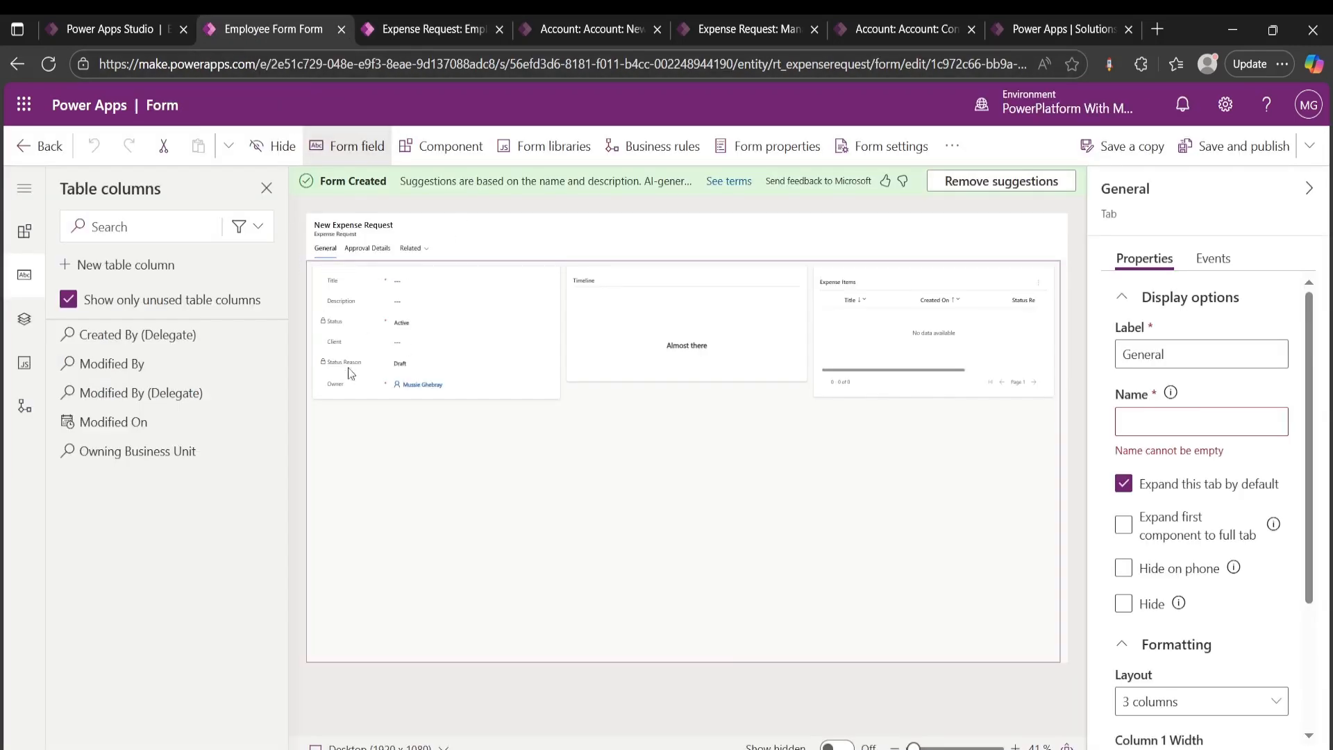
click(367, 248)
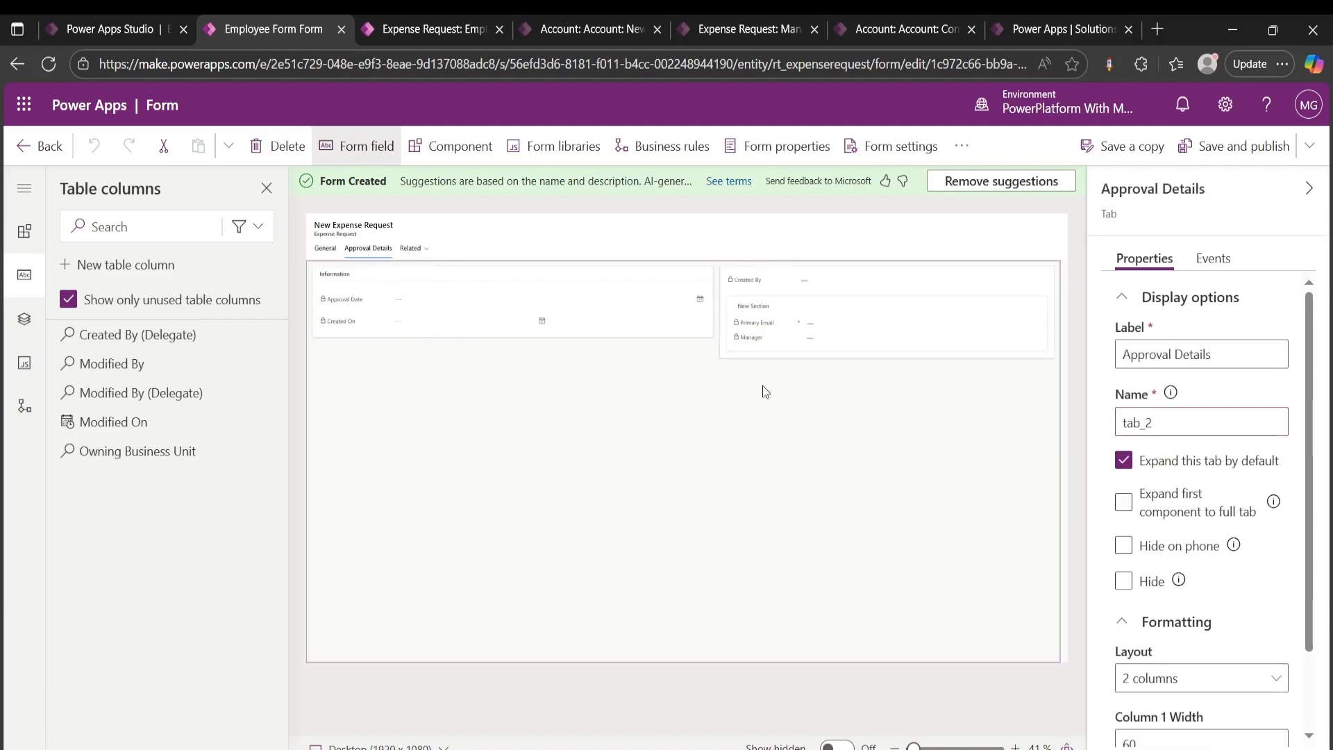
Examine the quick view forms offered for the Created By lookup on the Approval Details tab, and discard the component without adding it
click(747, 281)
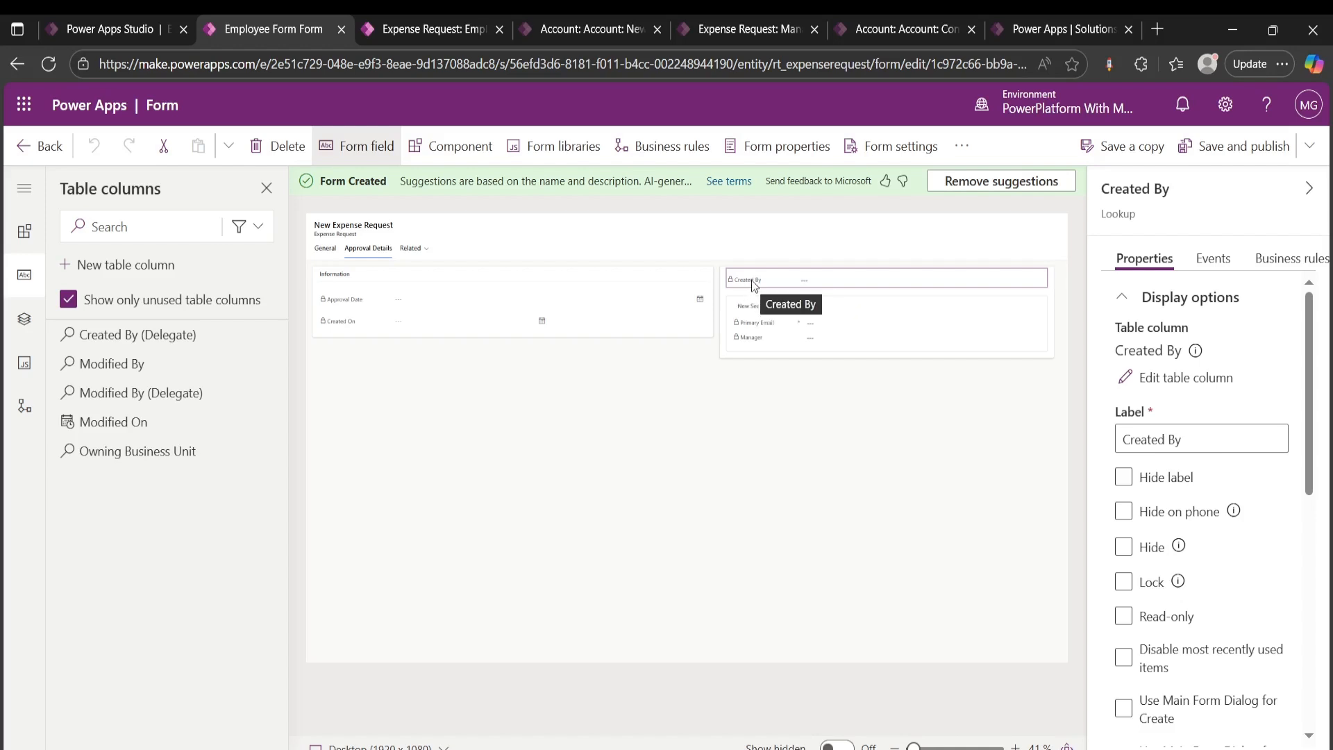
click(467, 150)
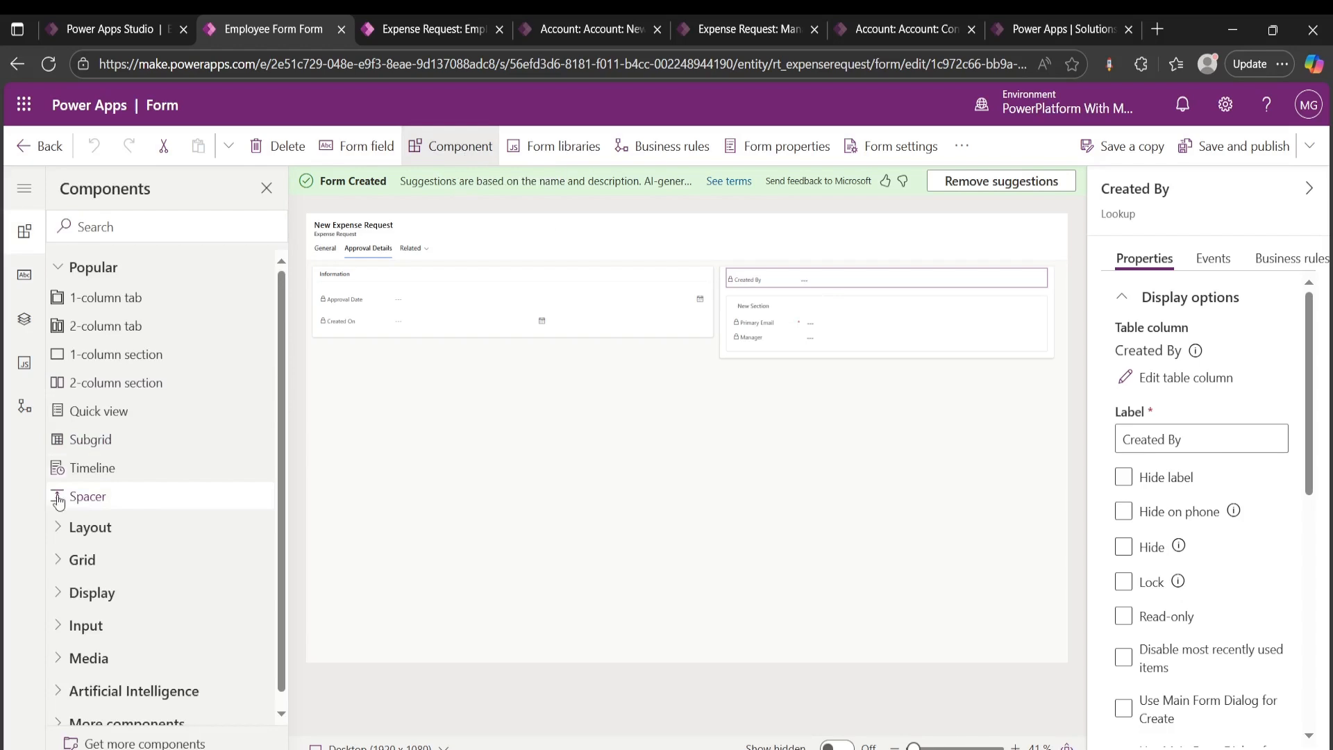
click(95, 416)
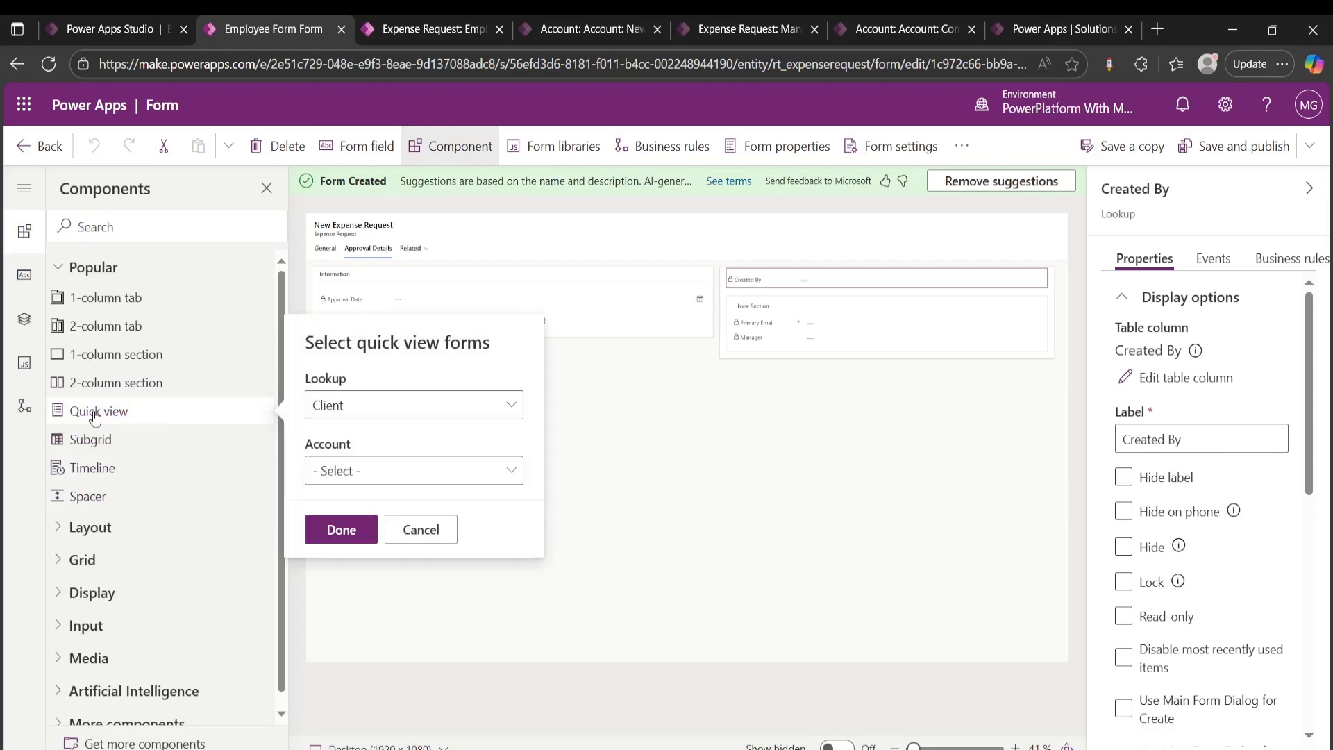
click(408, 406)
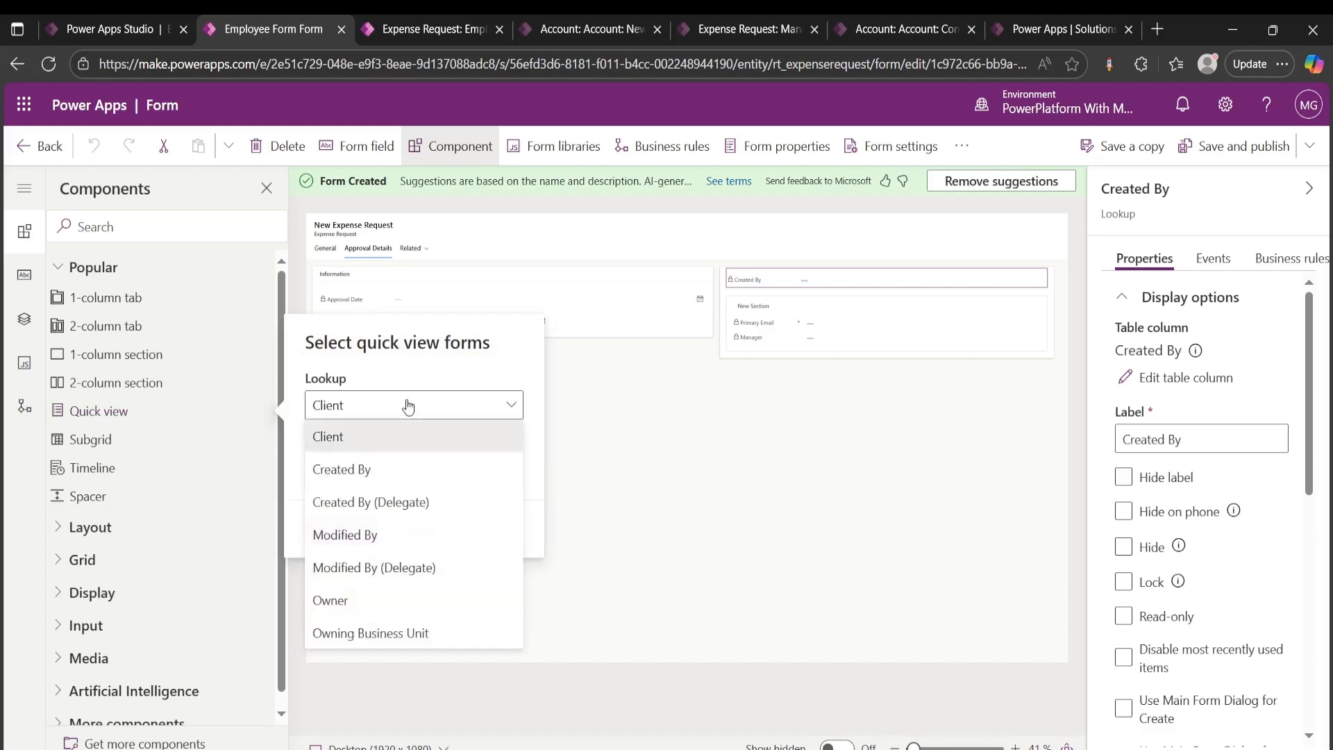
click(363, 477)
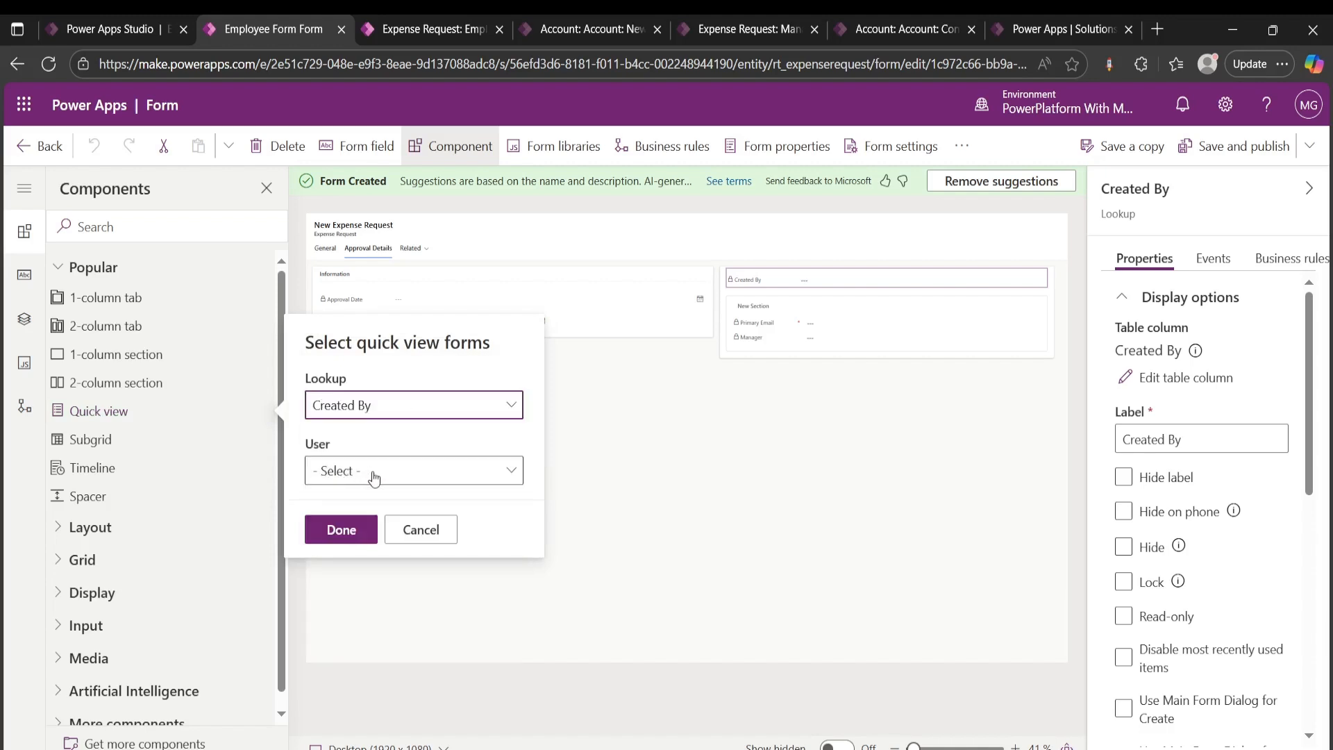
click(374, 476)
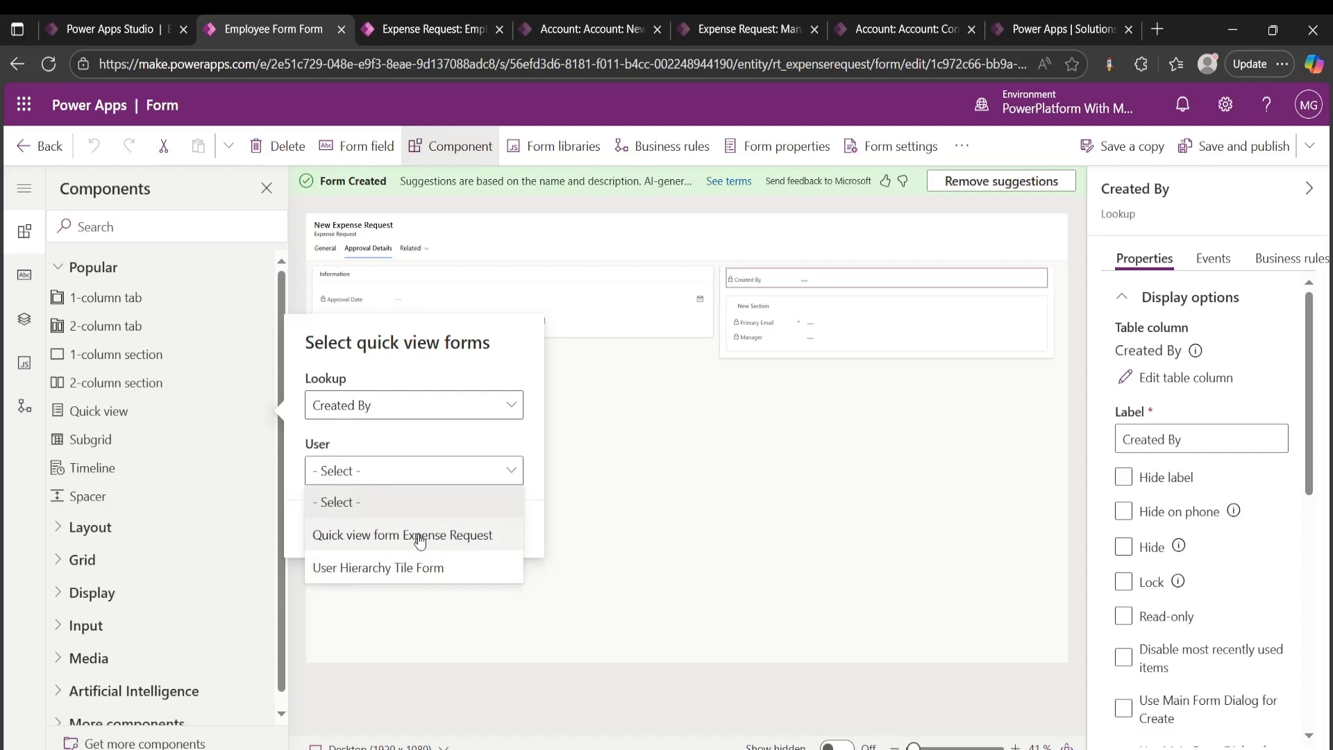
click(719, 516)
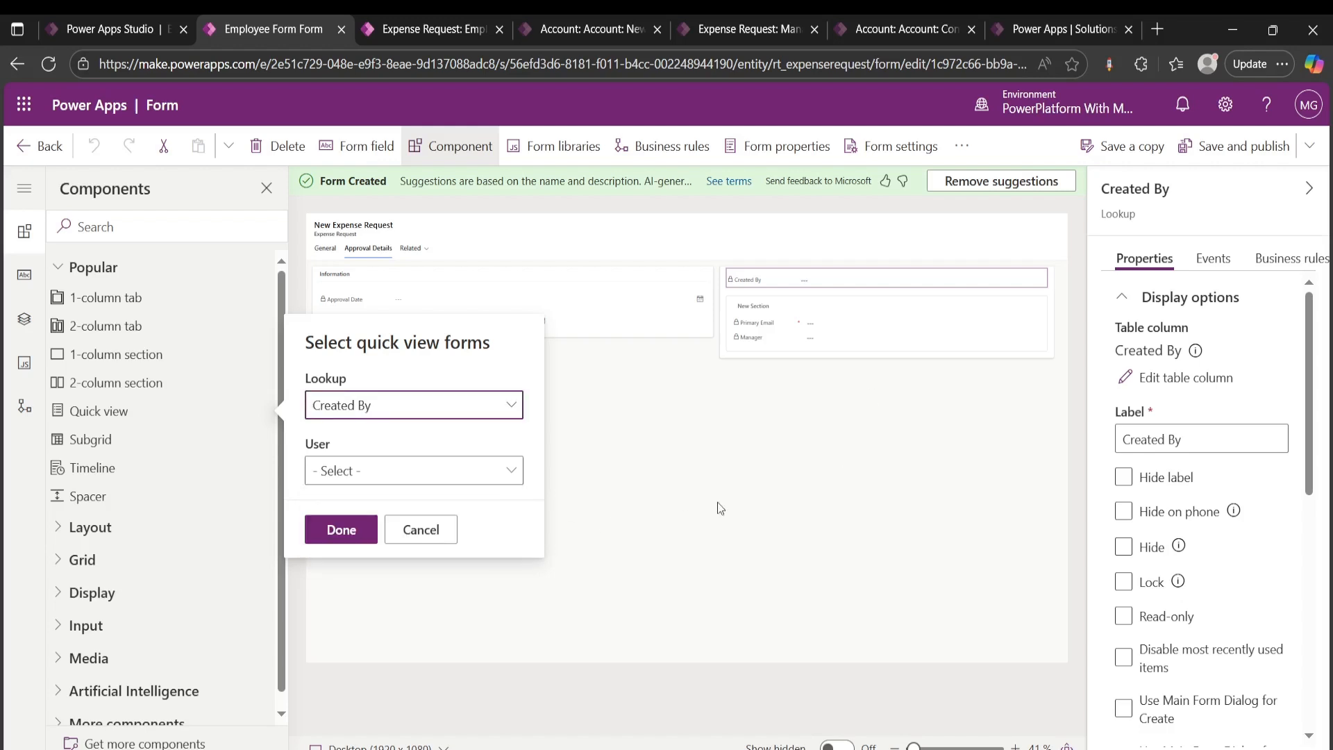
click(422, 530)
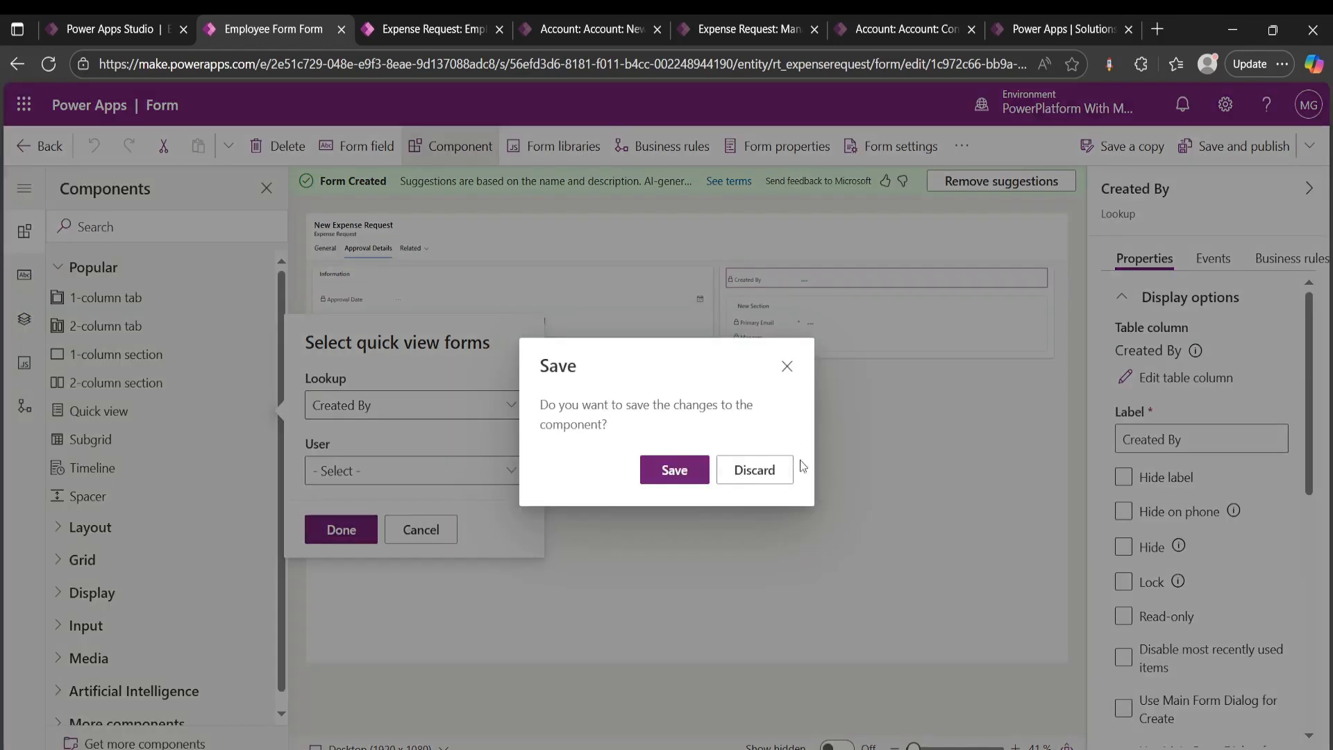
click(777, 471)
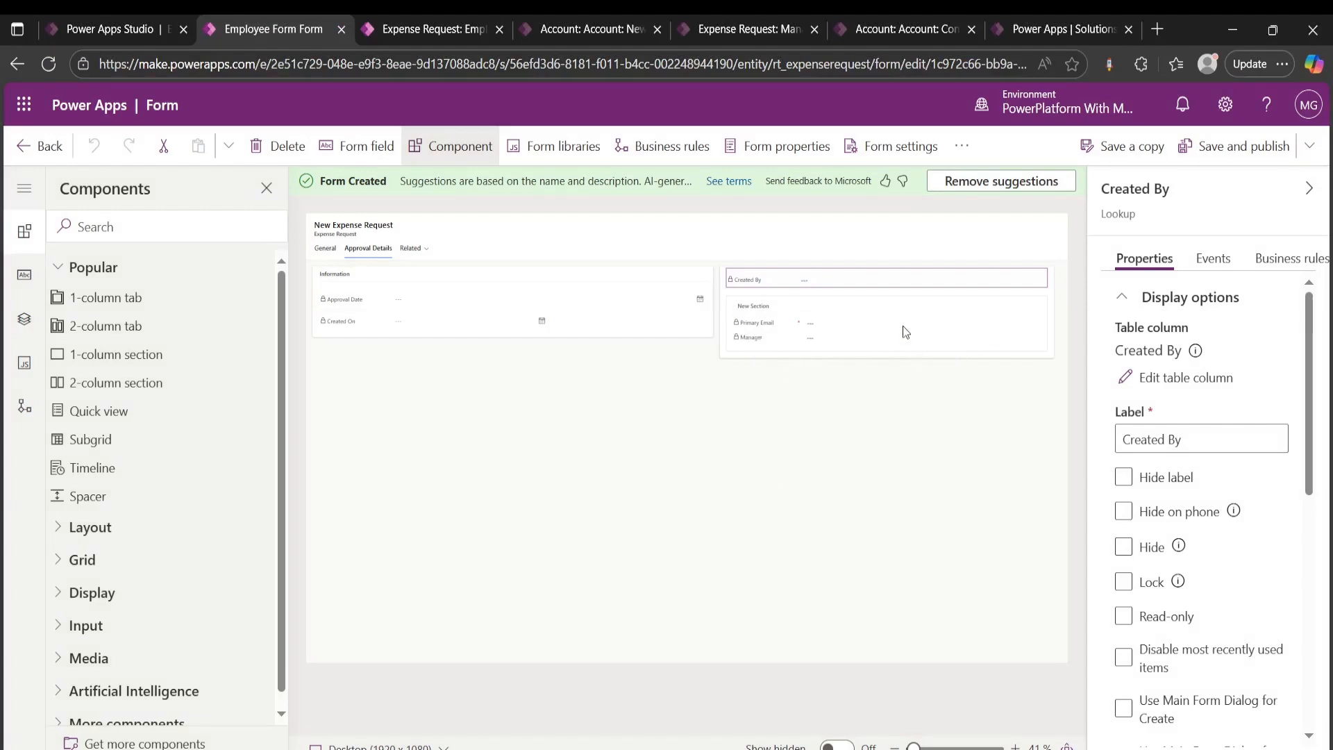
Leave the Employee Form editor and return to the Ferry Travel record's Approval Details in the Expense Management App
click(32, 139)
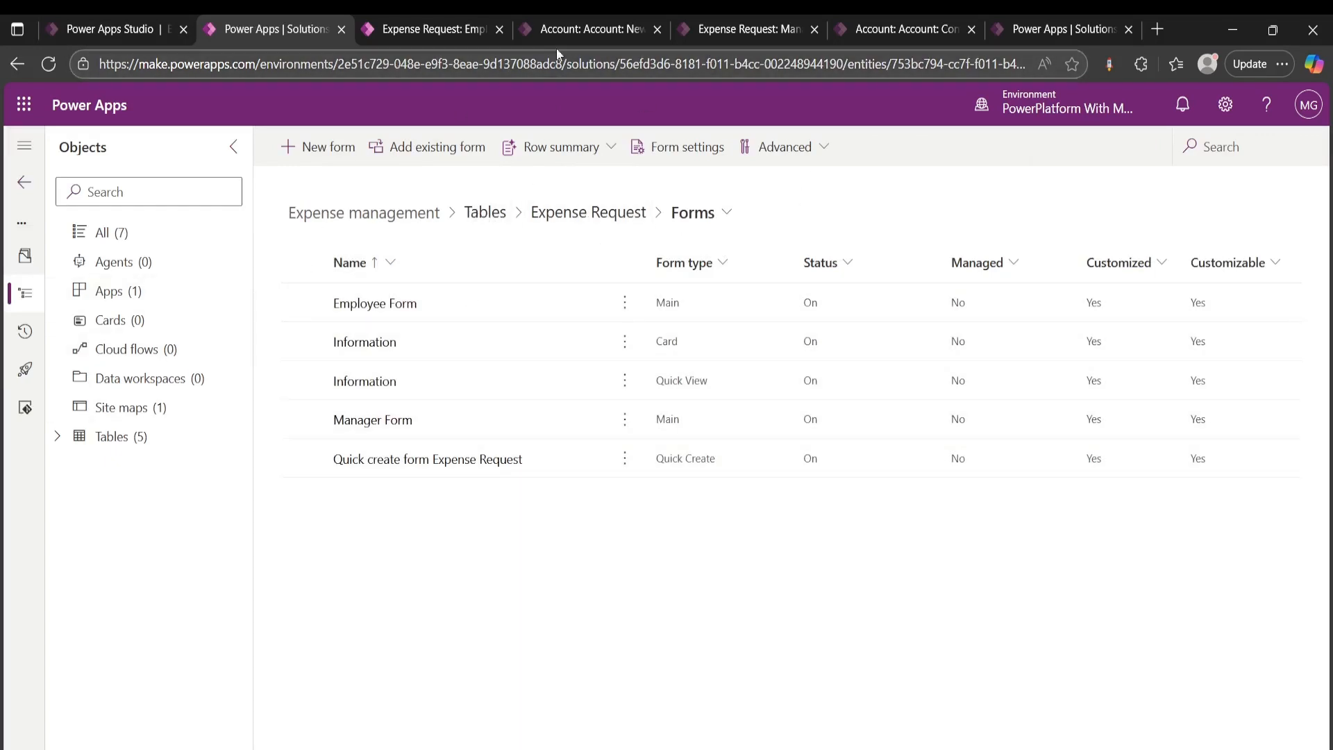
click(425, 32)
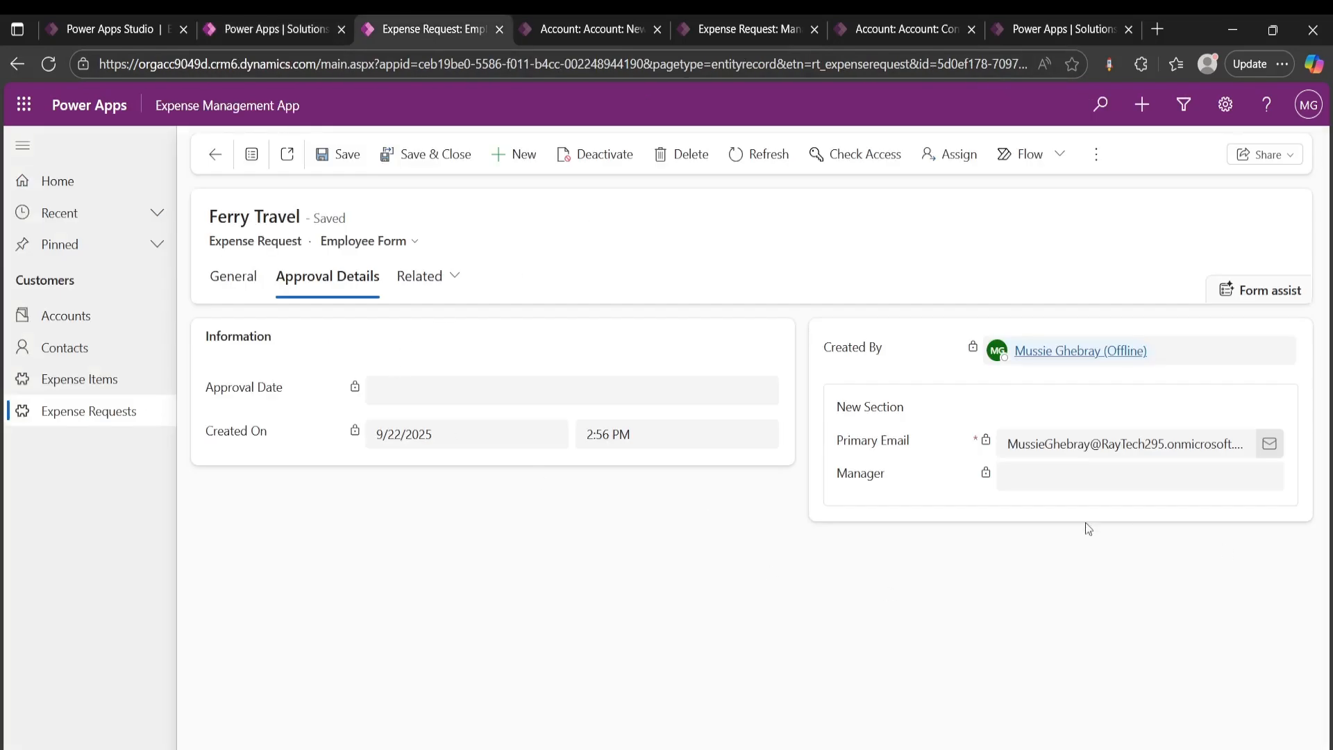